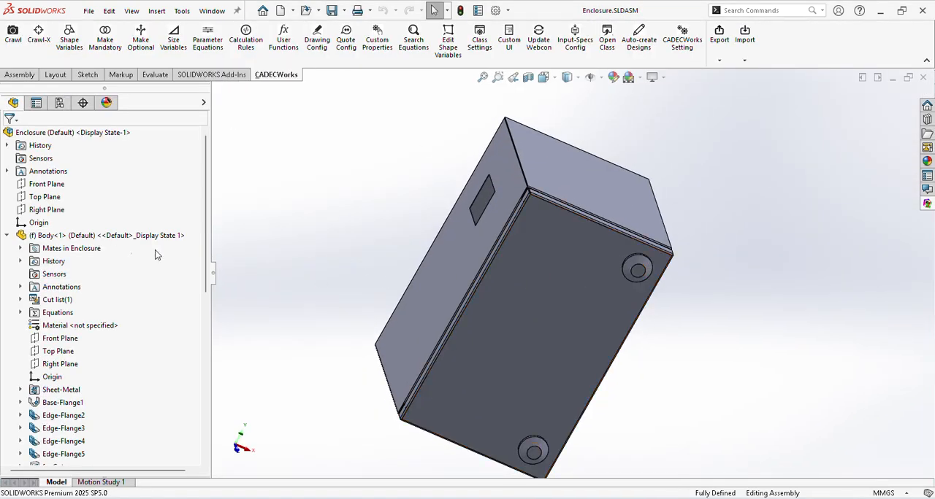
Step: Collapse the expanded Body and Door components in the Enclosure assembly tree
left_click(7, 235)
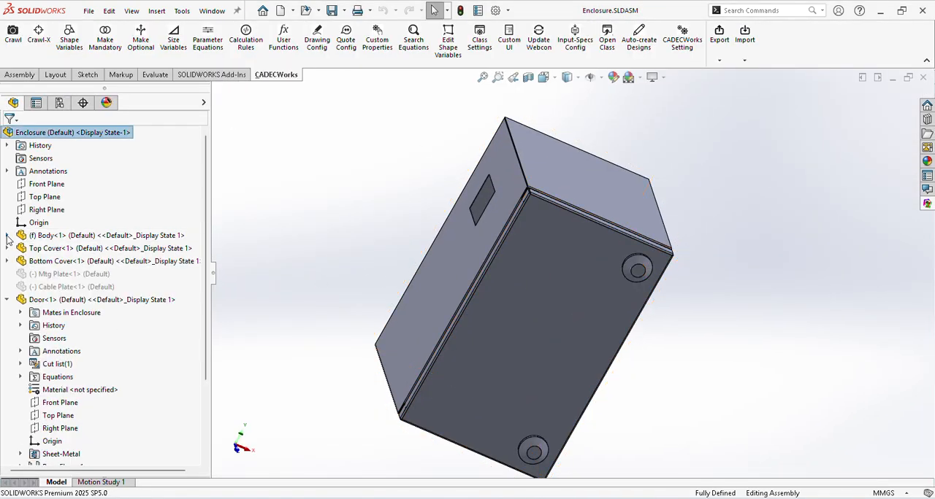
left_click(7, 300)
middle_click_drag(762, 312, 758, 292)
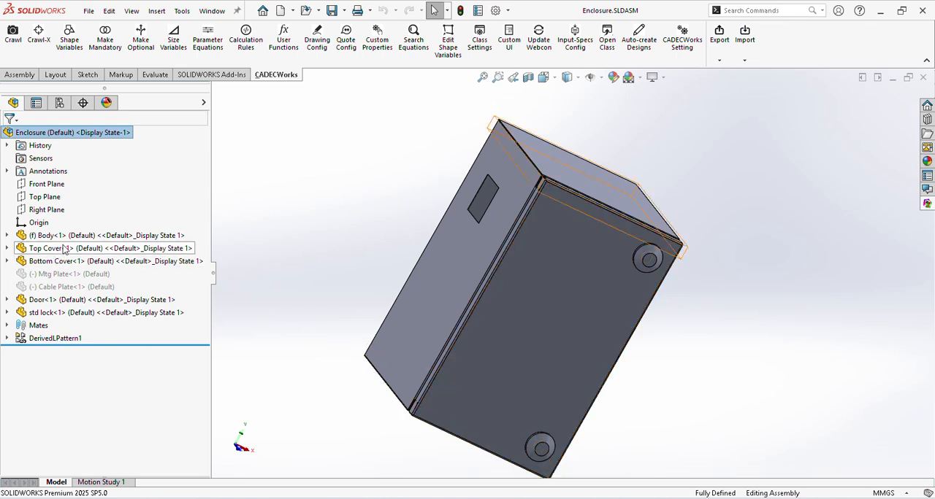
Step: Open the Door part from the assembly, inspect its lock cutout, and close the part
left_click(65, 300)
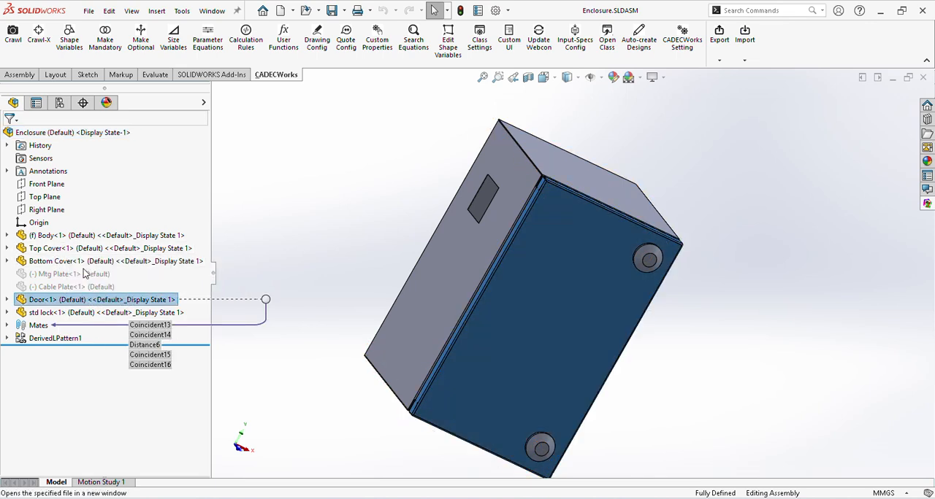
left_click(84, 273)
middle_click_drag(463, 251, 475, 287)
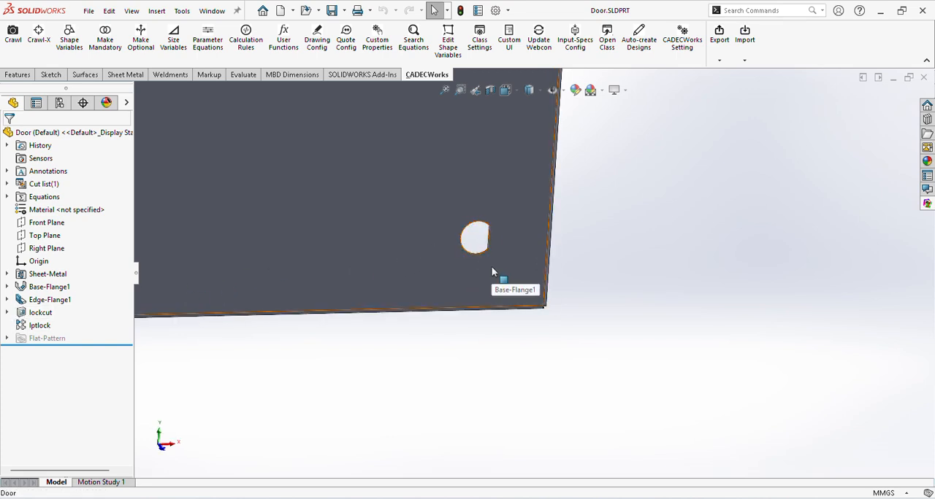
left_click(924, 77)
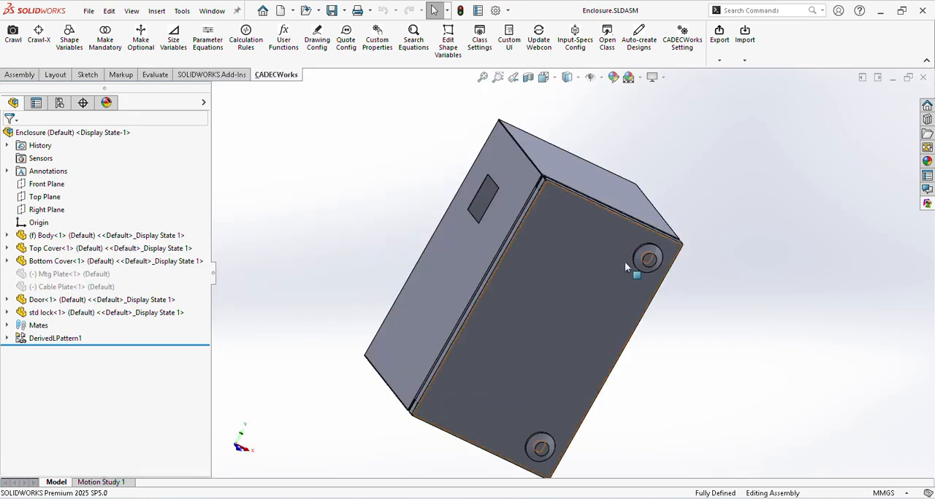
Step: Open the patterned std lock part from the door, inspect its shape, and close it
left_click(653, 259)
left_click(692, 184)
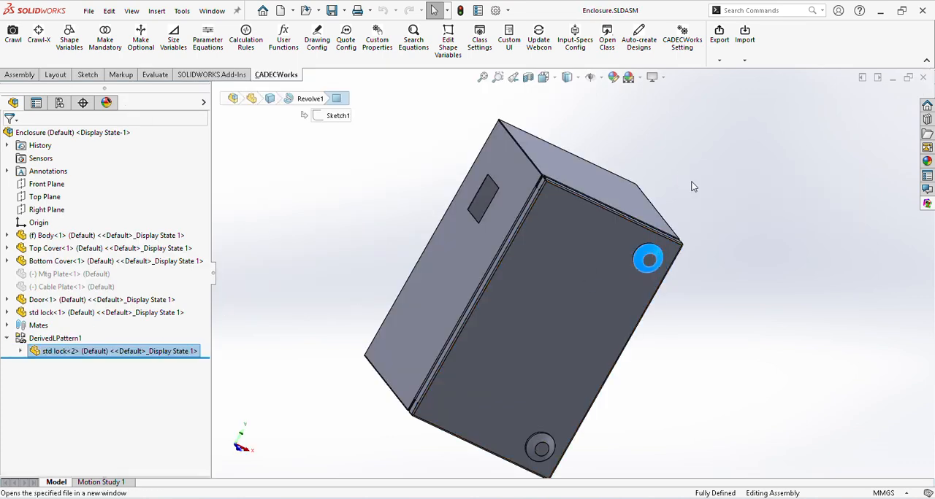
middle_click_drag(609, 298, 580, 285)
left_click(923, 78)
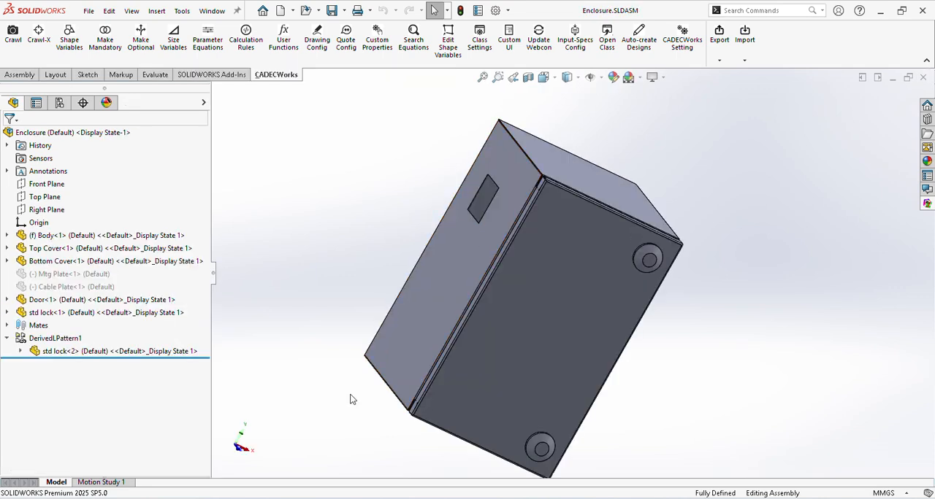
Step: Open Lock of Mfr A.SLDPRT from the Lock Library folder in File Explorer, inspect its revolve dimensions, and close it
key("alt+Tab")
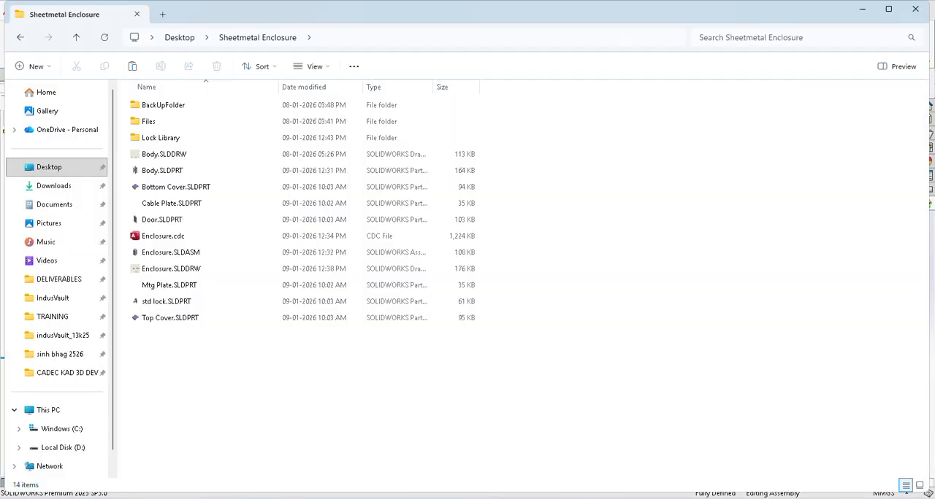
left_click(195, 139)
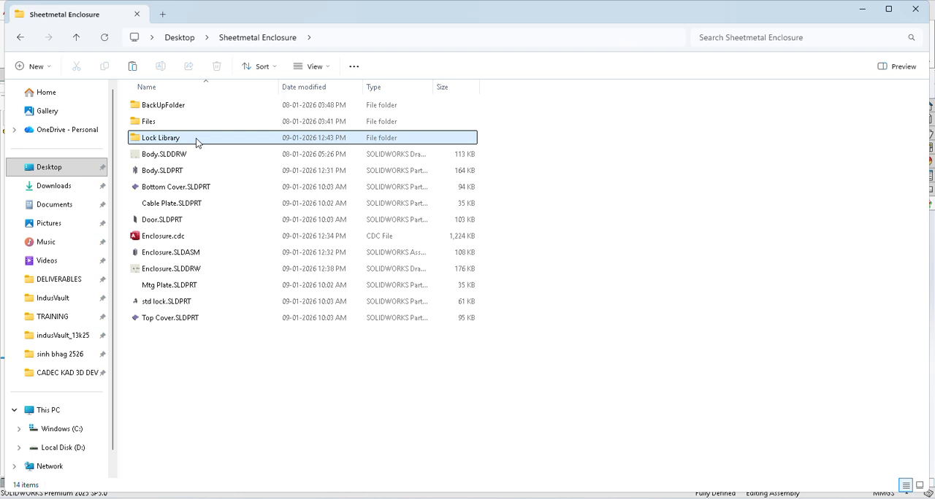
double_click(196, 139)
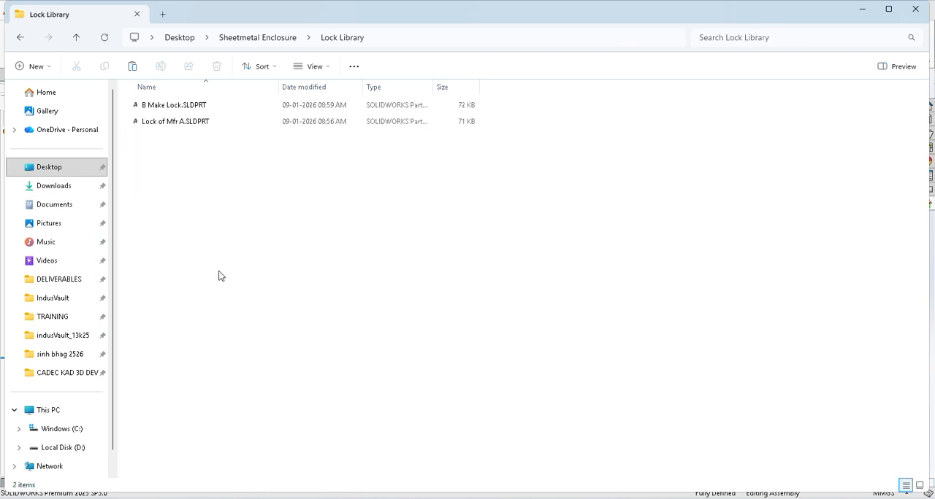
left_click(169, 126)
double_click(169, 125)
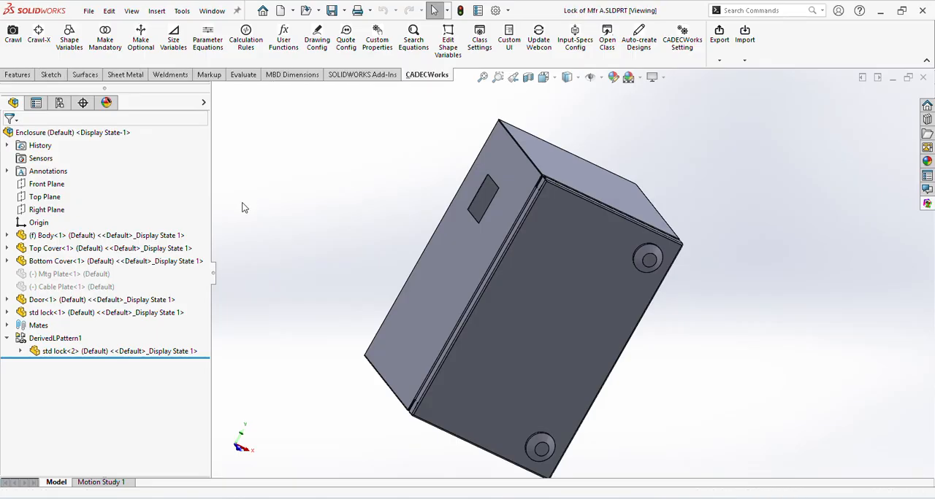
double_click(535, 320)
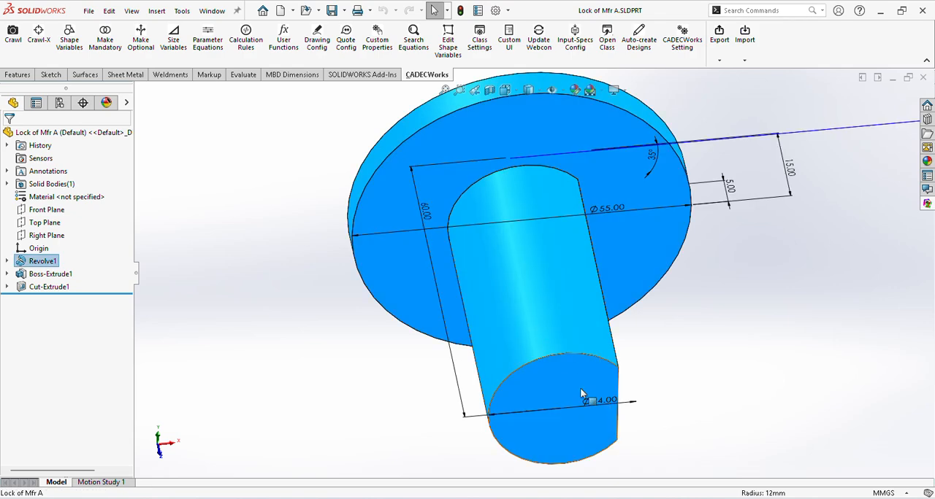
left_click(922, 76)
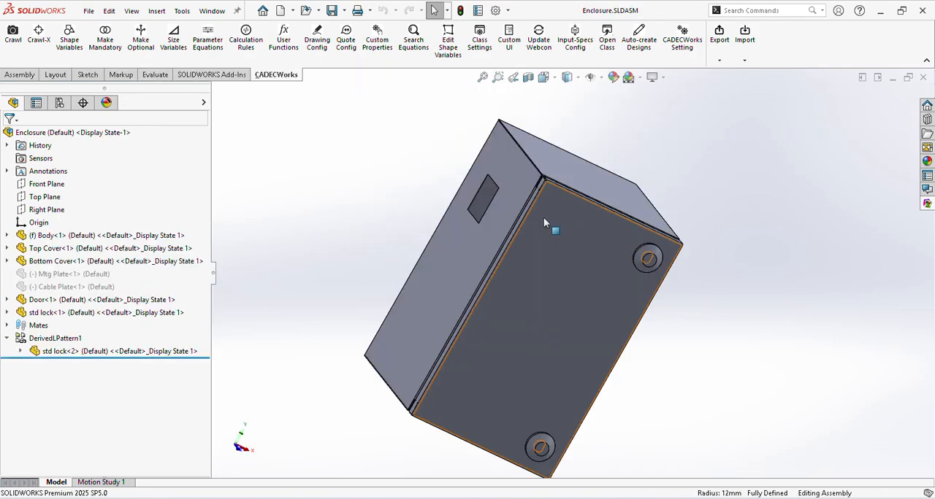
Step: Open B Make Lock.SLDPRT from the Lock Library folder in File Explorer, inspect its revolve dimensions, and close it
key("alt+Tab")
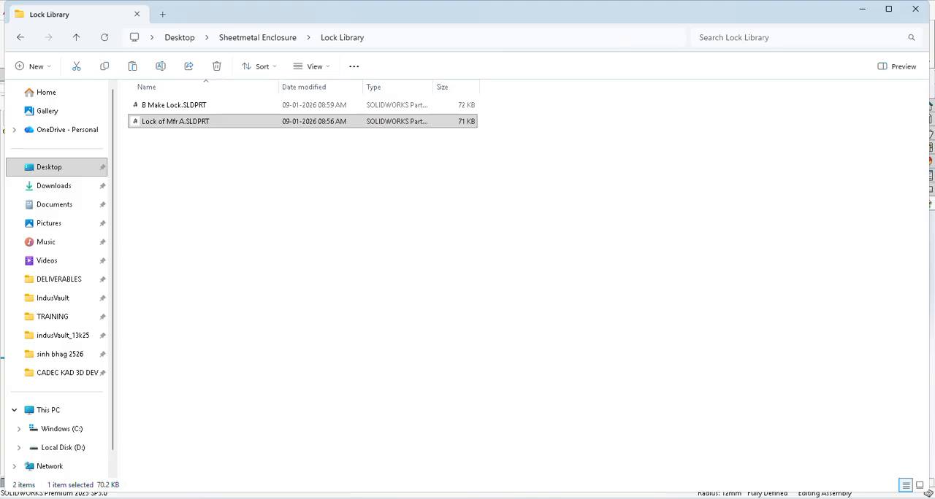
double_click(209, 108)
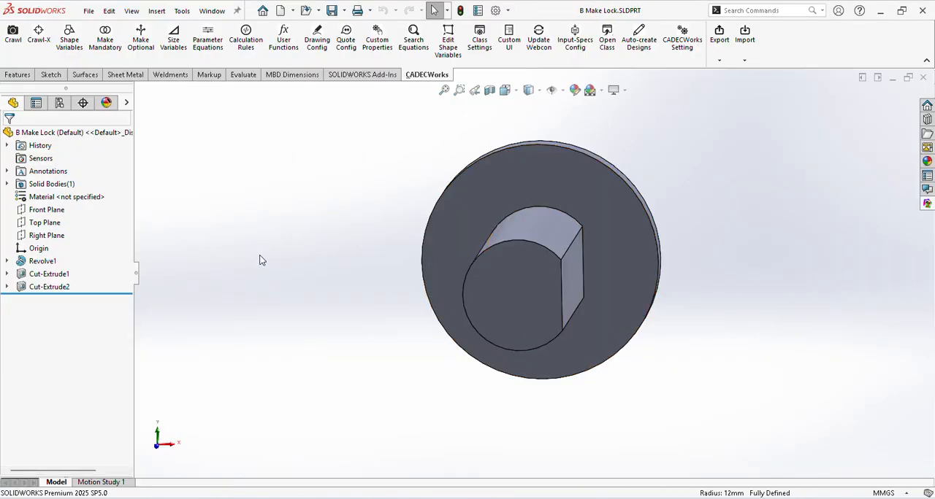
left_click(520, 300)
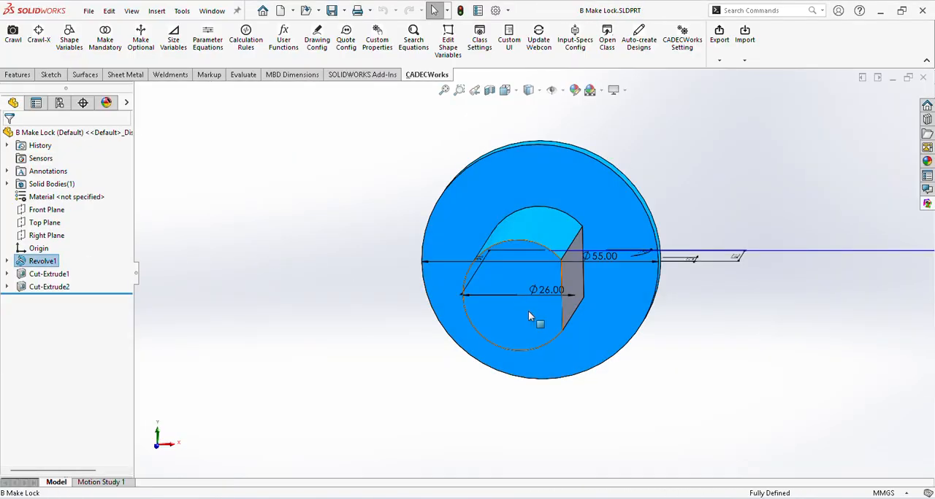
left_click(922, 77)
Step: Examine the derived lock pattern and the two std lock instances on the enclosure door
middle_click_drag(734, 294, 381, 268)
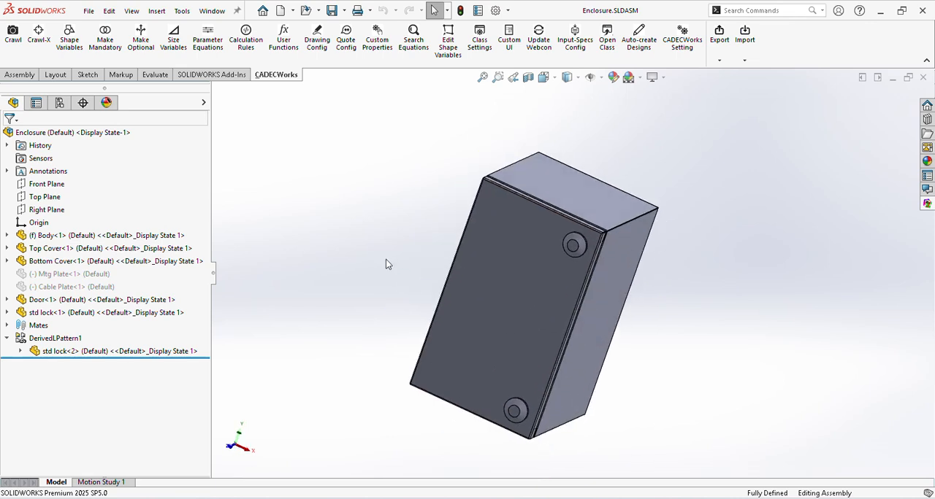
left_click(55, 338)
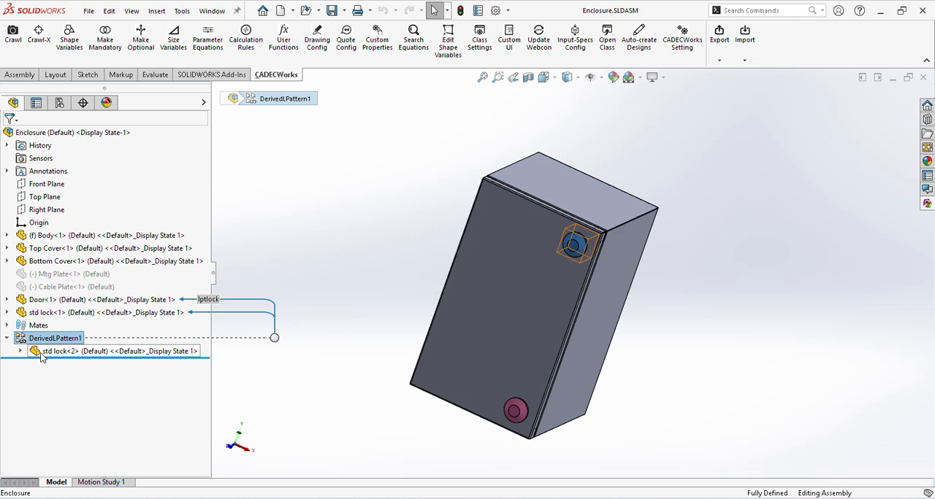
left_click(710, 285)
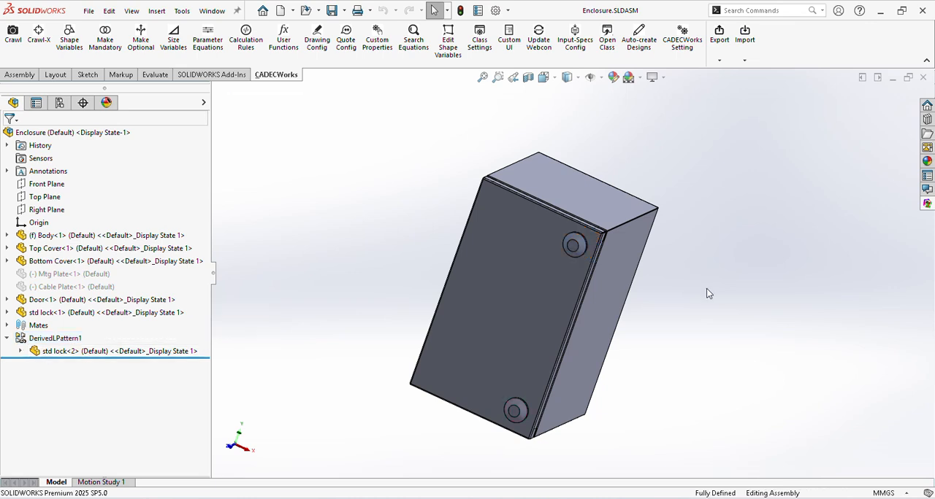
middle_click_drag(363, 265, 387, 253)
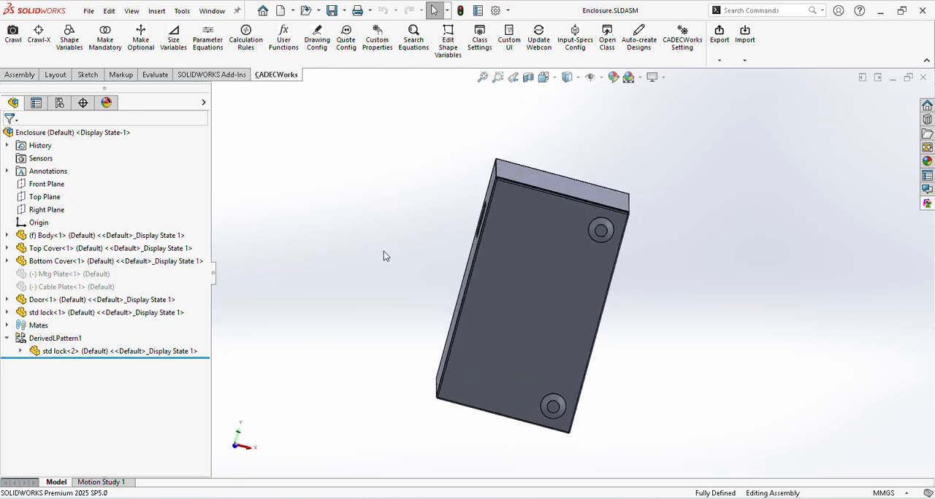
left_click(604, 231)
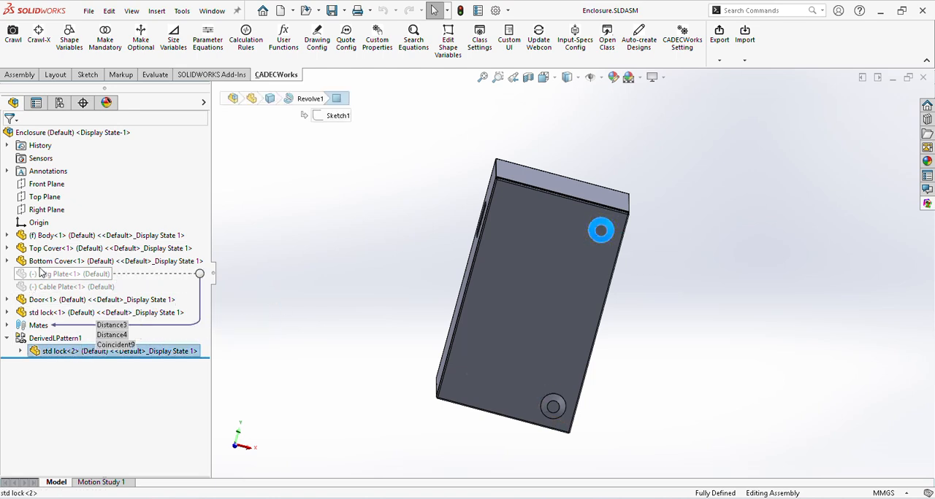
left_click(557, 406)
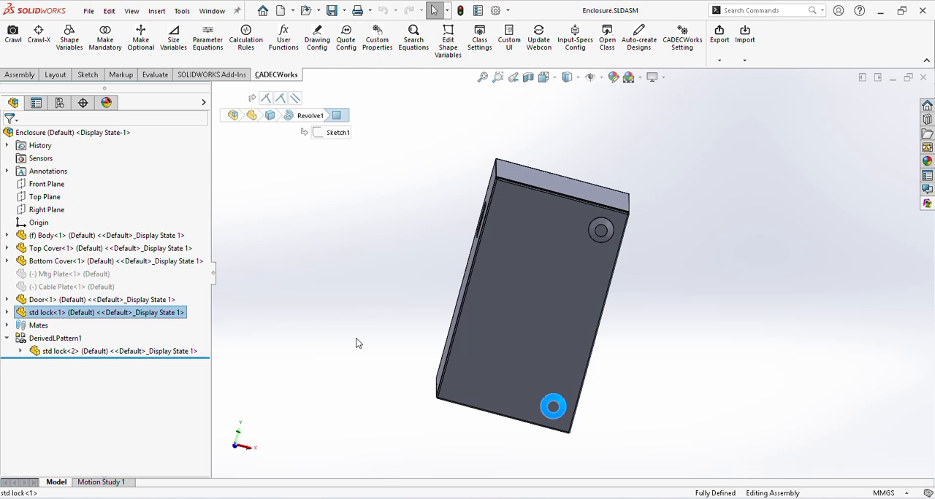
key("Escape")
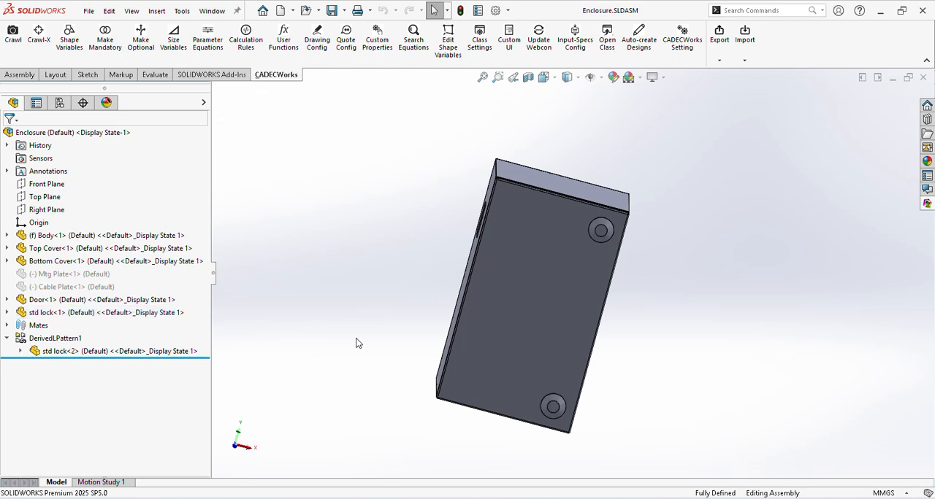
Step: Review the Mfr A and Mfr B values of the Lock Make shape variable, and close the Shape Variables definition
left_click(70, 38)
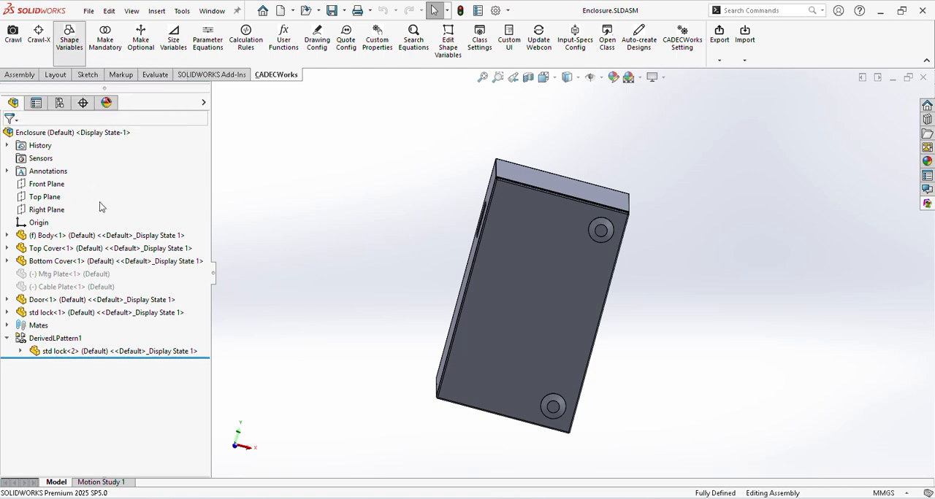
left_click(30, 248)
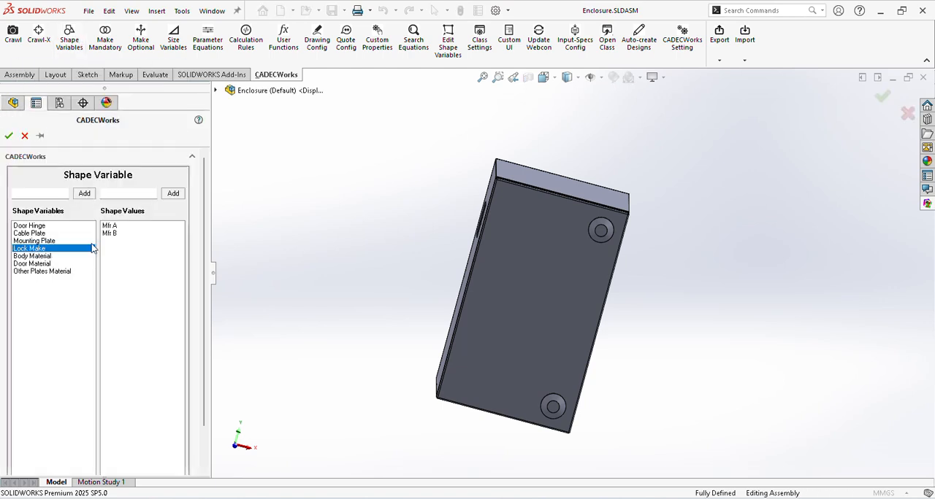
left_click(118, 227)
left_click(119, 234)
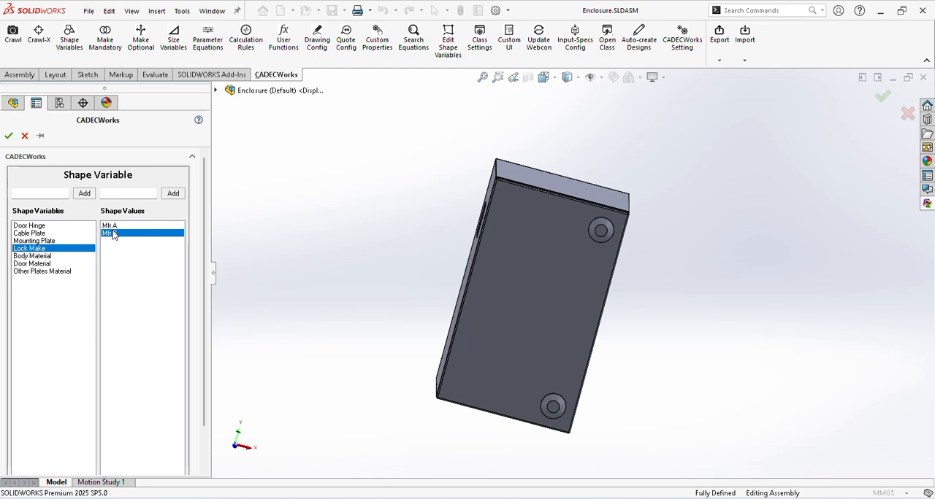
left_click(9, 135)
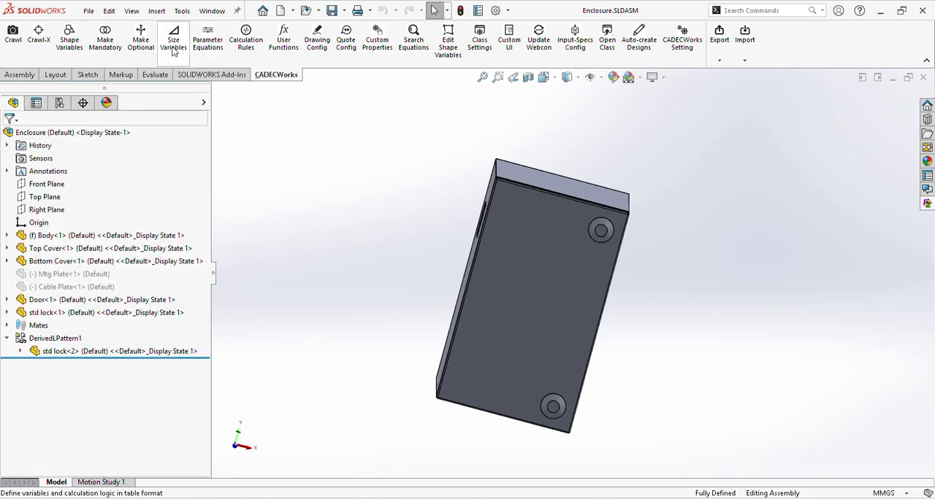
Step: Open the Shape Specific Replace Part rules in the Calculation Rules configurator, with its pane widened
left_click(248, 45)
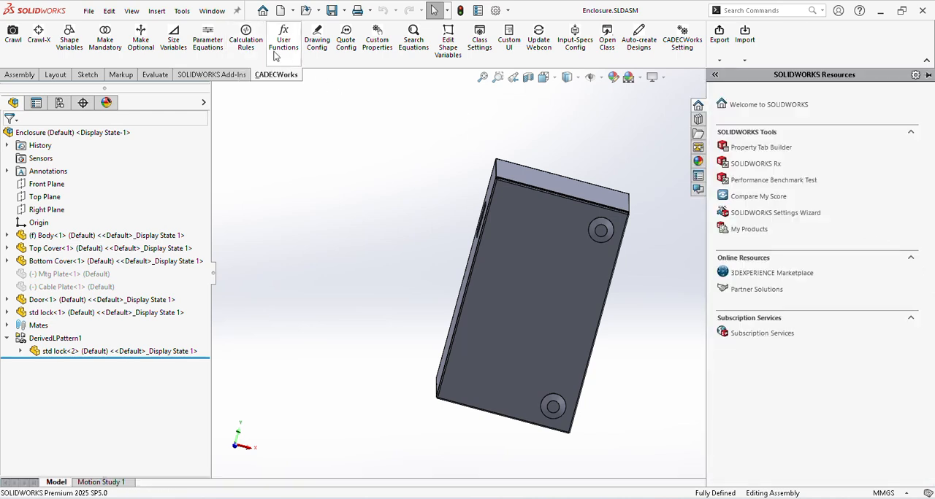
left_click(246, 43)
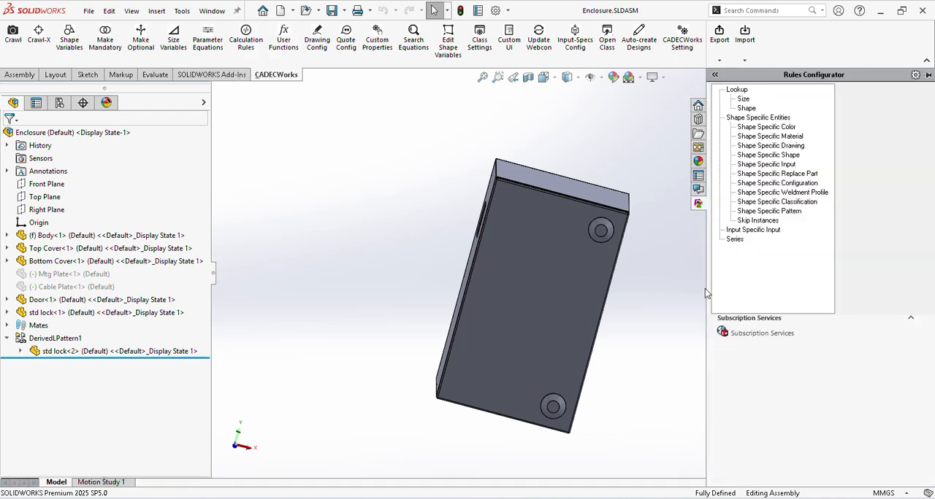
left_click_drag(707, 289, 269, 284)
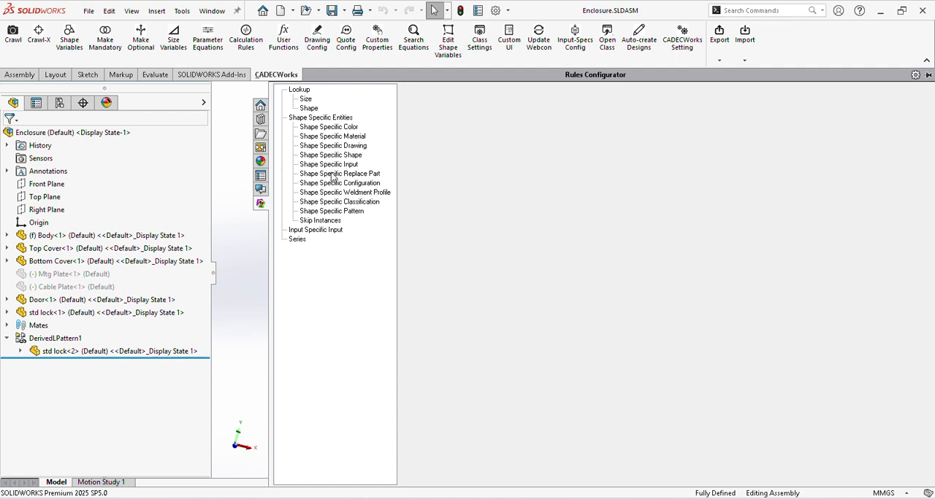
left_click(332, 175)
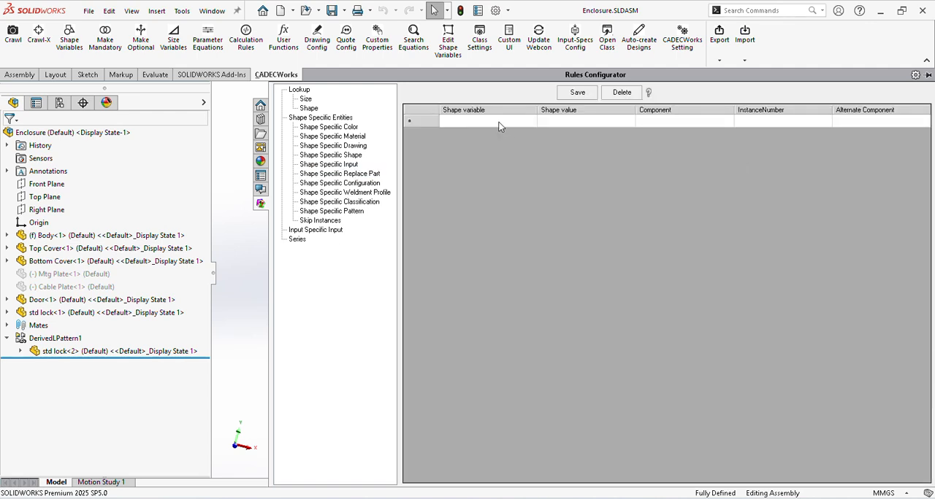
Step: Add a replace part rule with shape variable Lock Make and shape value Mfr A
left_click(499, 122)
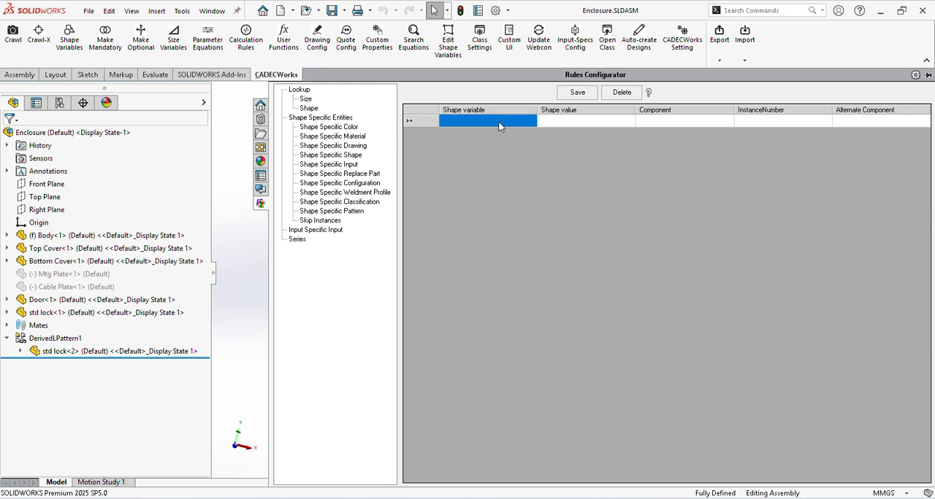
left_click(498, 121)
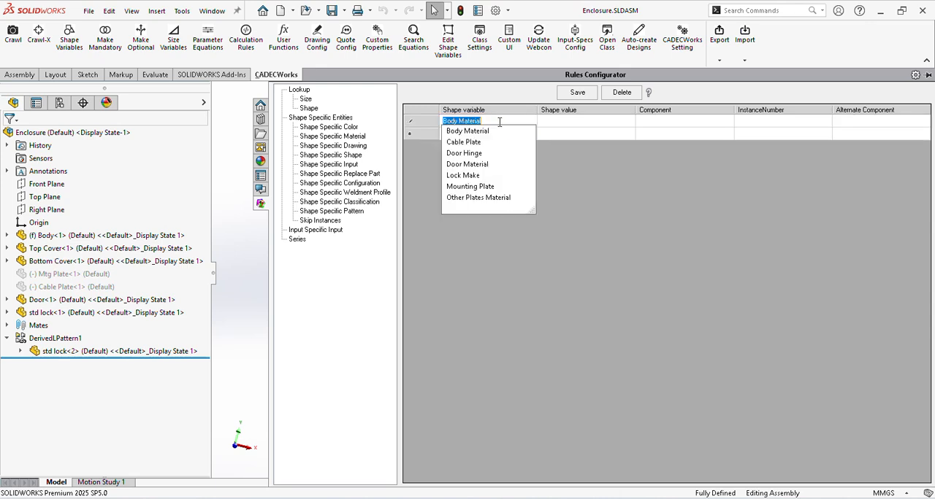
left_click(500, 176)
left_click(555, 122)
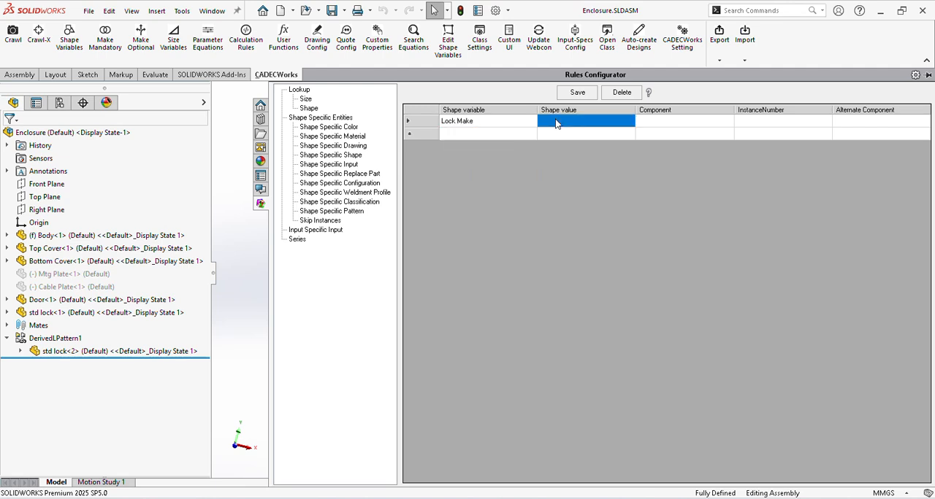
left_click(555, 122)
left_click(559, 132)
left_click(609, 136)
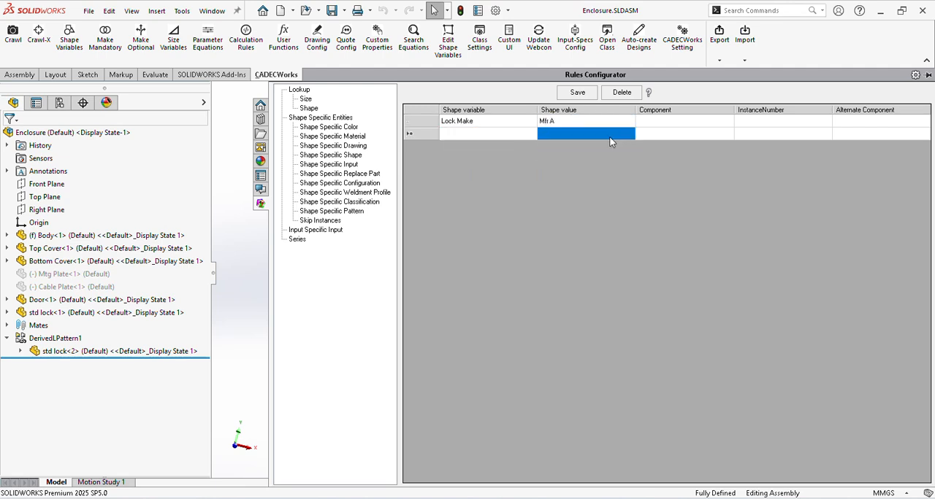
Step: Set the Mfr A rule's component to std lock and its instance number to 1
left_click(676, 123)
left_click(676, 123)
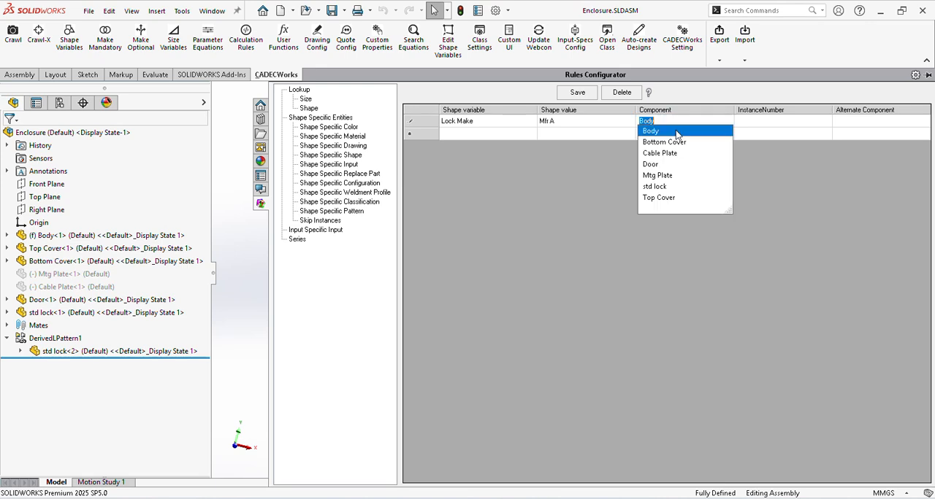
left_click(677, 187)
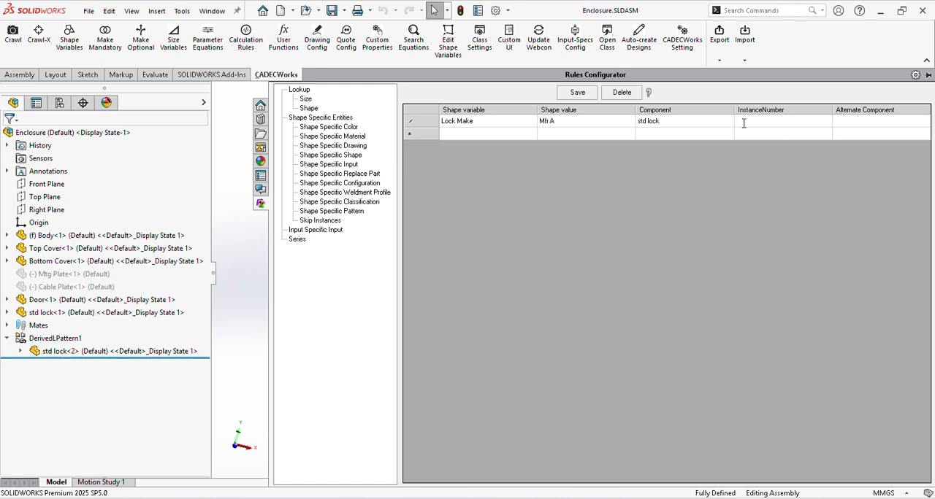
type("1")
Step: Assign Lock of Mfr A.SLDPRT from the Lock Library folder as the Mfr A rule's alternate component
left_click(876, 124)
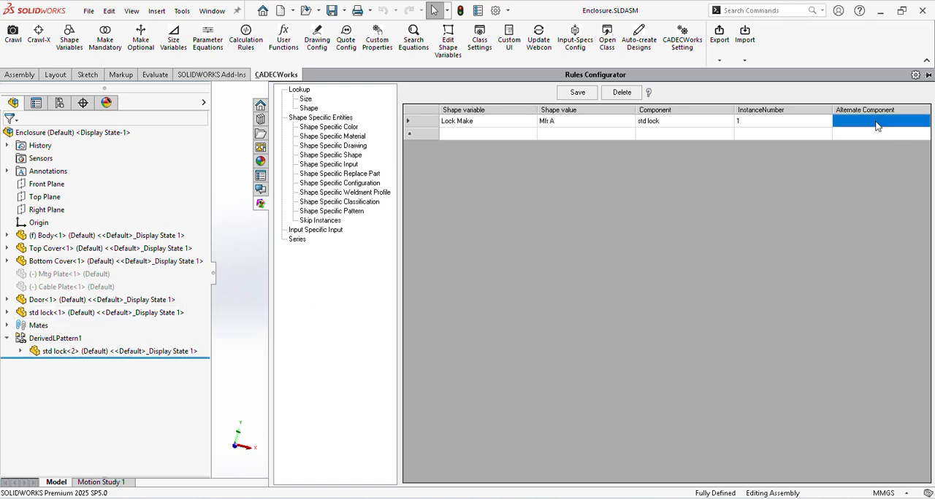
left_click(876, 124)
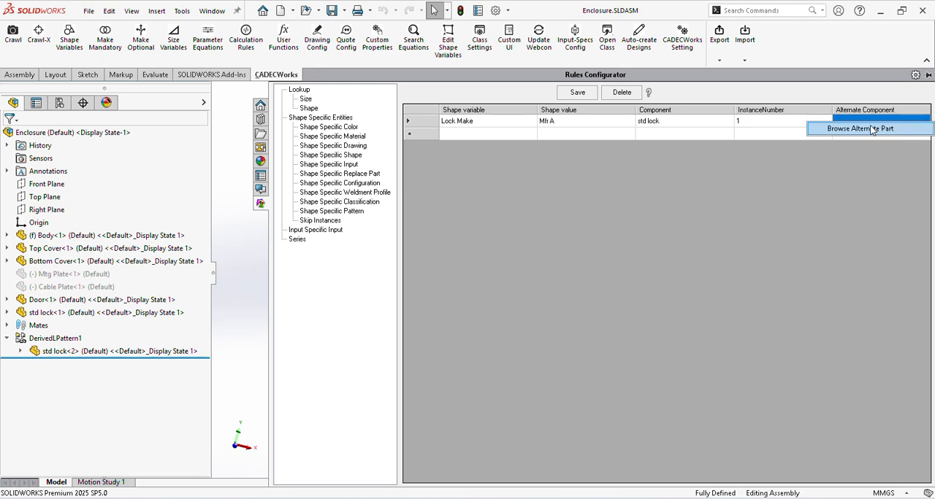
left_click(874, 127)
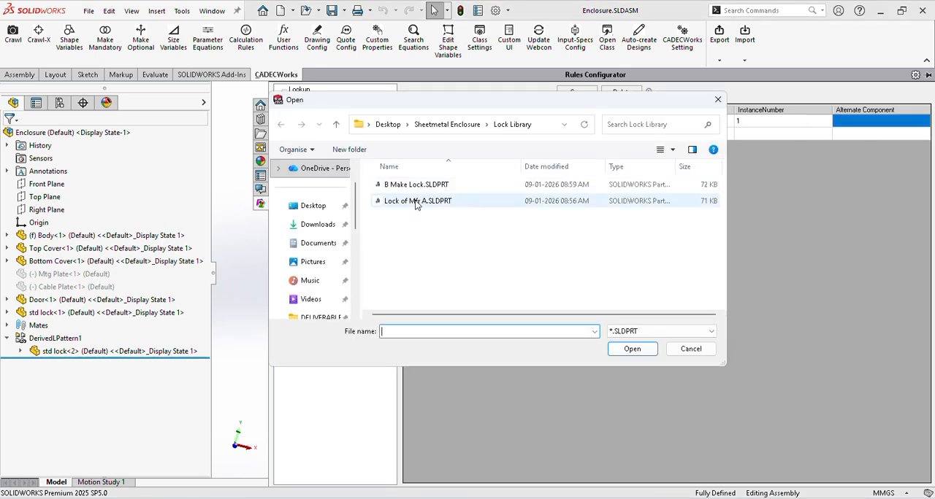
left_click(434, 202)
left_click(633, 349)
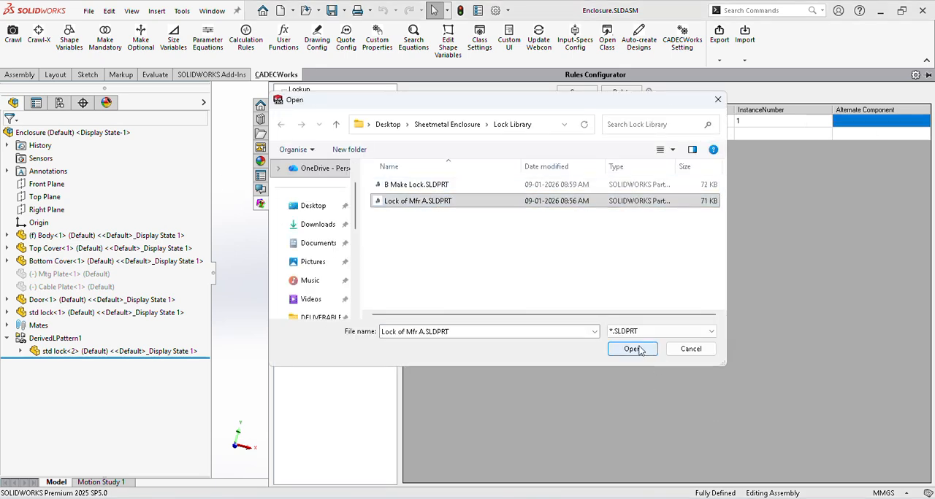
Step: Add a second replace part rule with shape variable Lock Make and shape value Mfr B
left_click(448, 133)
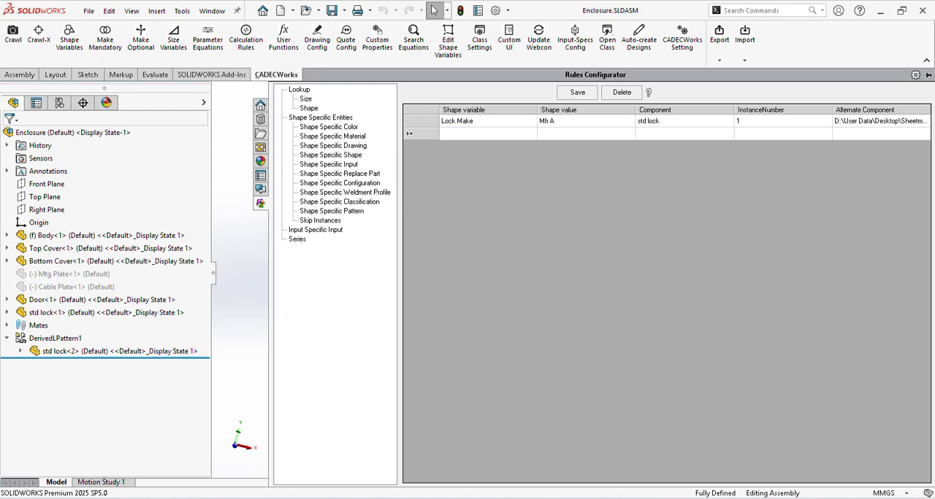
left_click(453, 133)
left_click(479, 189)
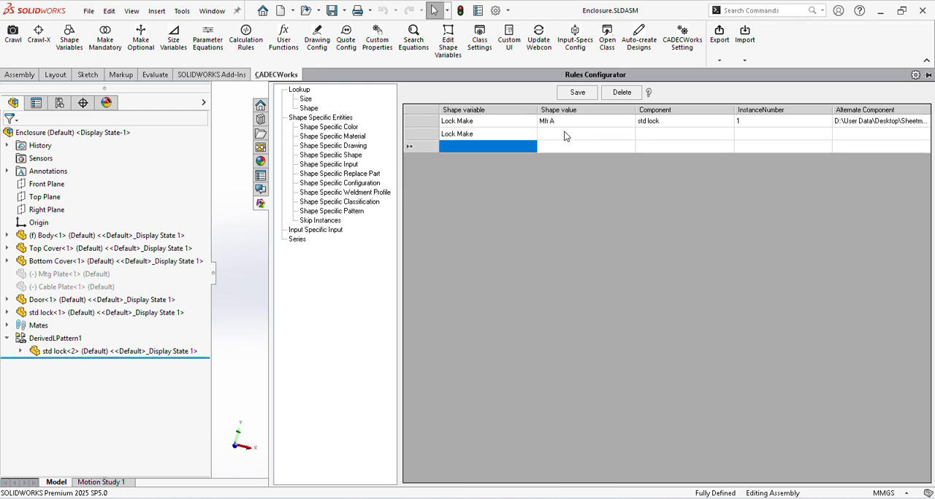
left_click(567, 134)
left_click(567, 133)
left_click(575, 155)
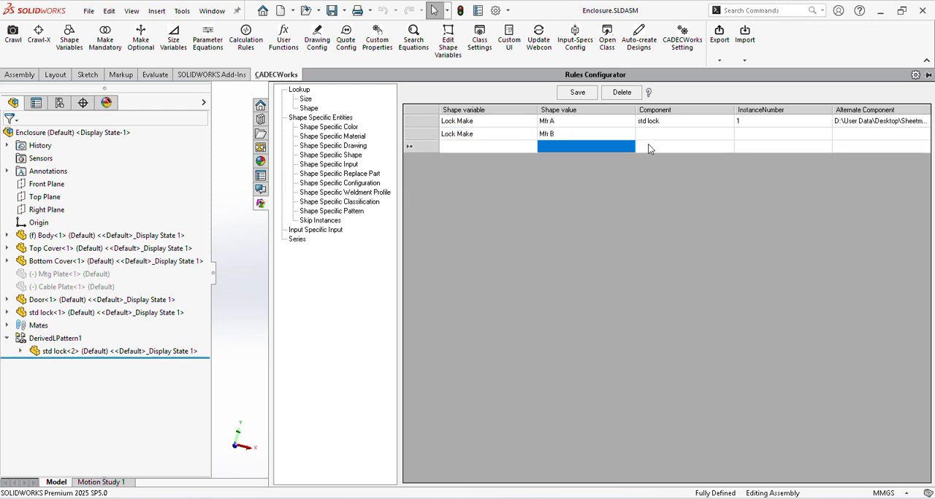
Step: Set the Mfr B rule's component to std lock and its instance number to 1
left_click(654, 138)
left_click(654, 138)
left_click(654, 138)
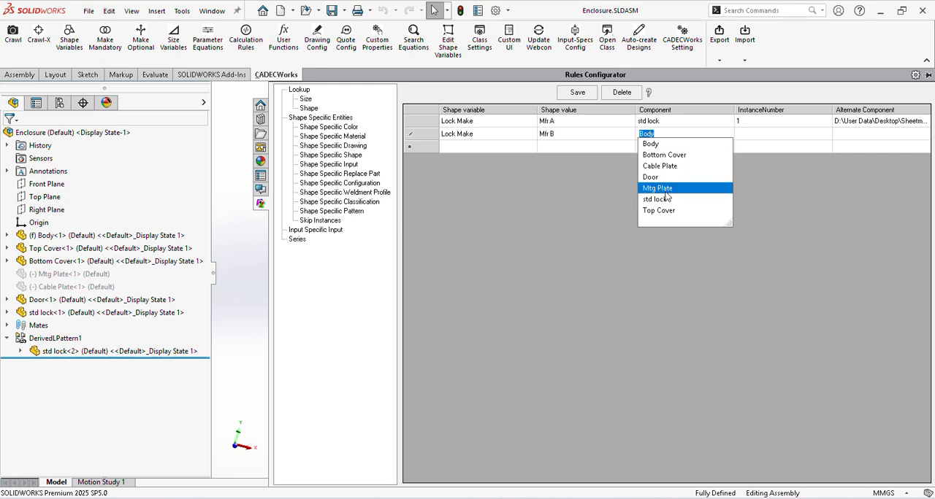
left_click(667, 201)
left_click(766, 135)
left_click(766, 135)
Step: Assign B Make Lock.SLDPRT from the Lock Library folder as the Mfr B rule's alternate component
left_click(880, 135)
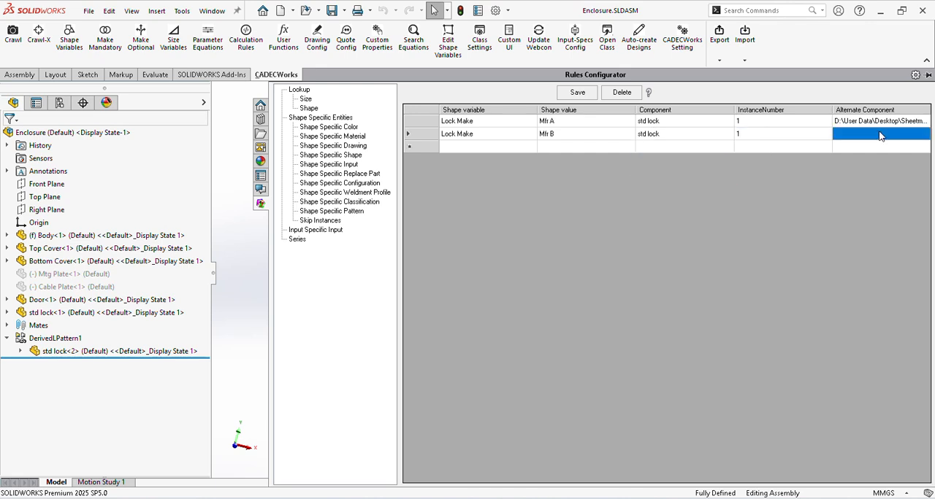
right_click(879, 133)
left_click(880, 138)
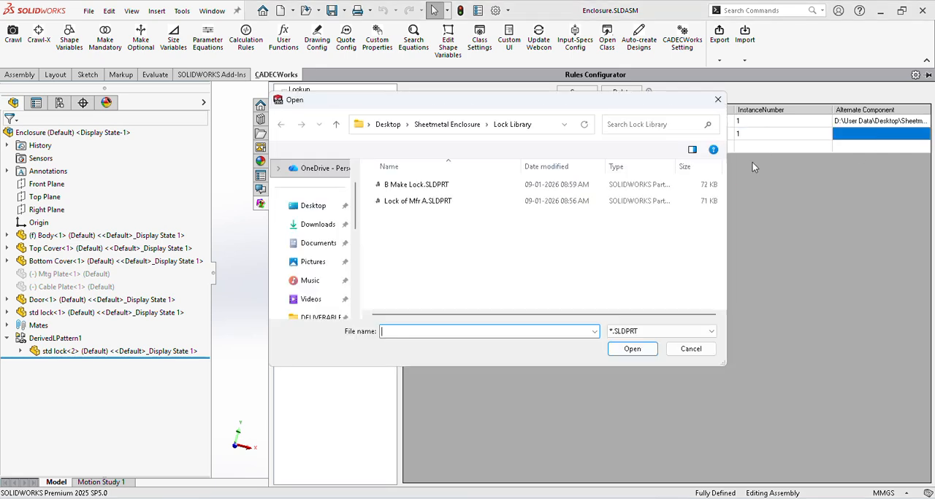
left_click(417, 185)
left_click(630, 349)
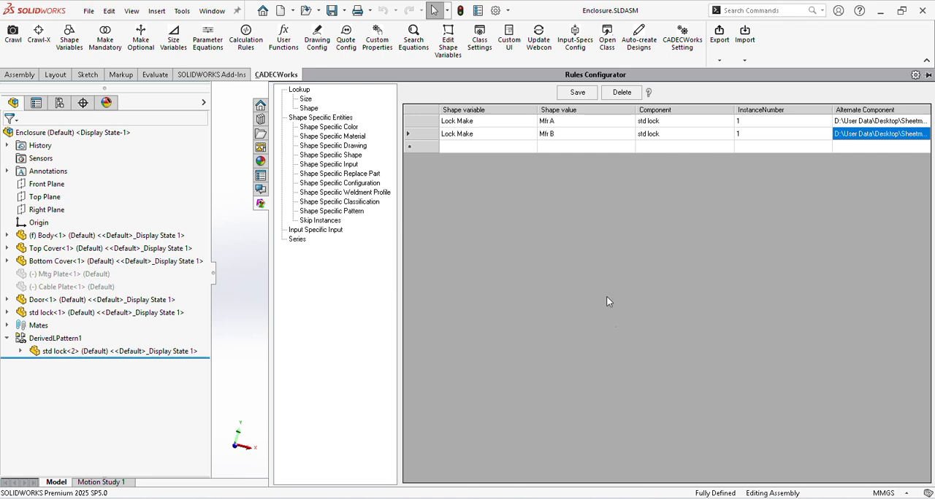
Step: Save the replace part rules and collapse the Rules Configurator to return to the enclosure model
left_click(572, 94)
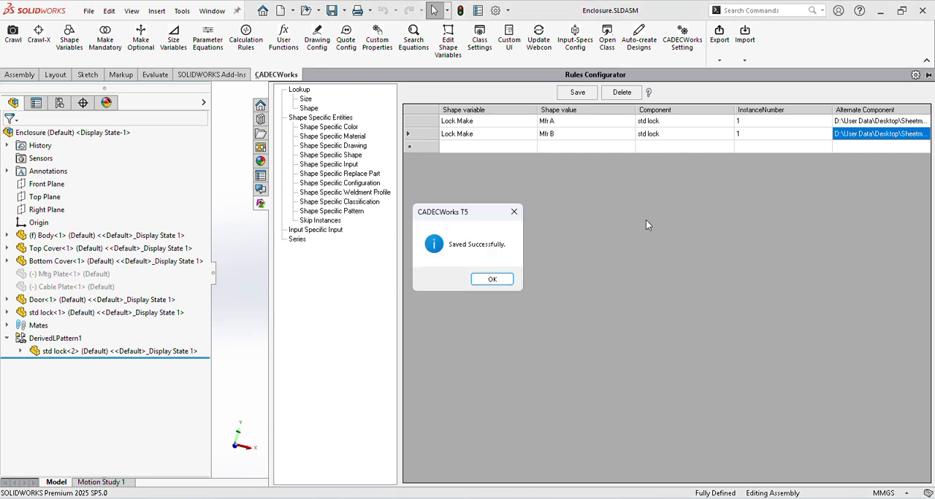
left_click(489, 285)
left_click_drag(269, 335, 622, 324)
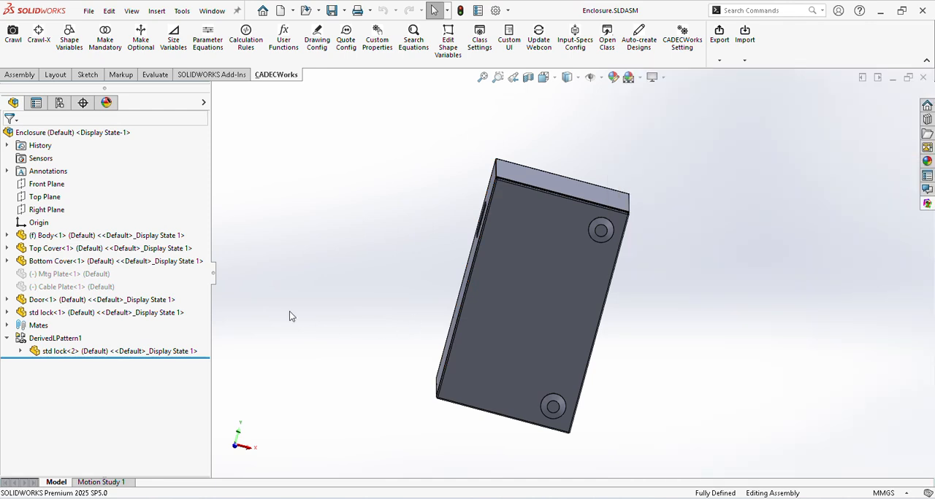
middle_click_drag(708, 364, 671, 306)
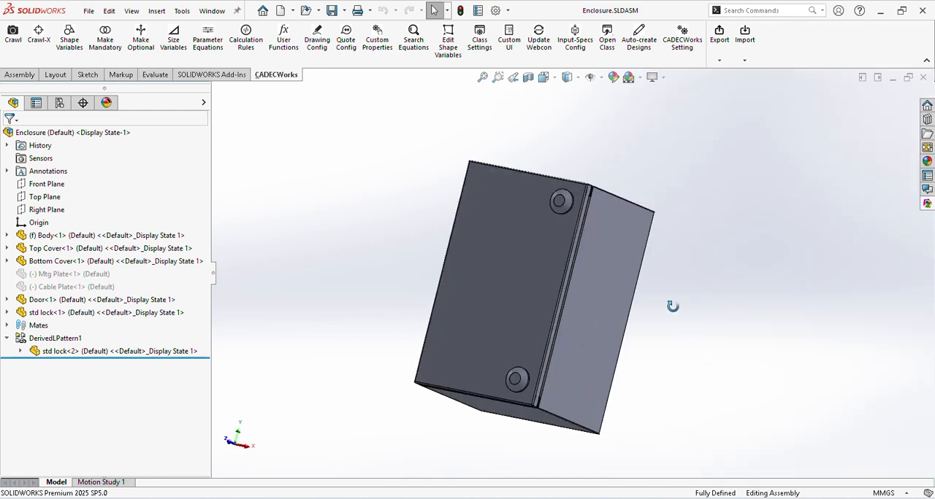
middle_click_drag(474, 264, 500, 335)
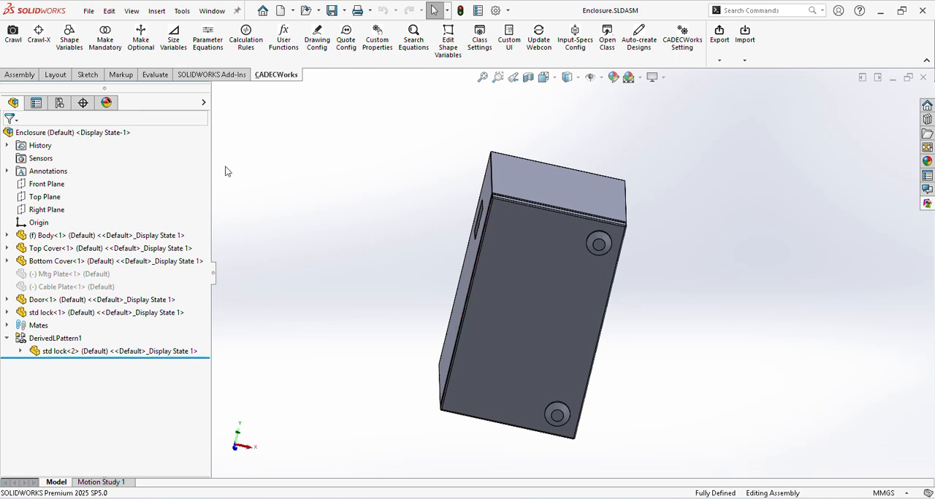
Step: Crawl the enclosure assembly and confirm its mandatory components, reviewing the features of DerivedLPattern1, std lock-1 and Body-1
left_click(13, 34)
left_click(11, 135)
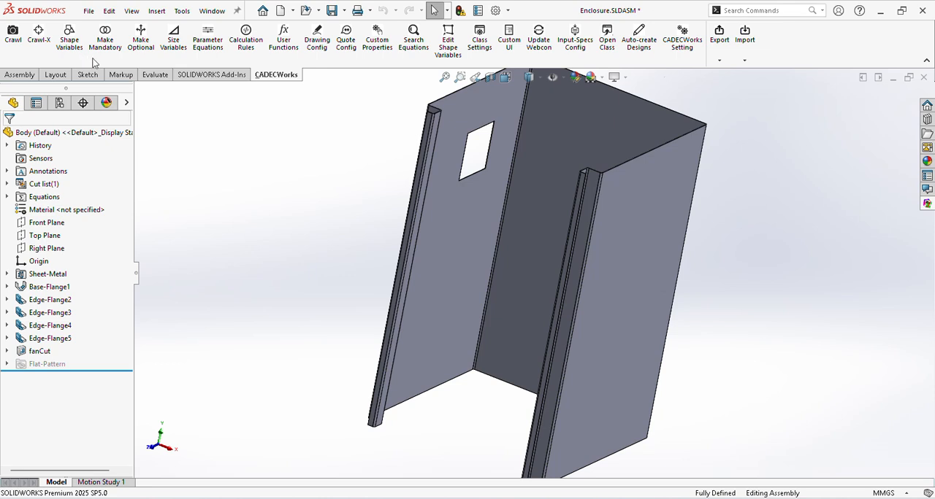
left_click(104, 38)
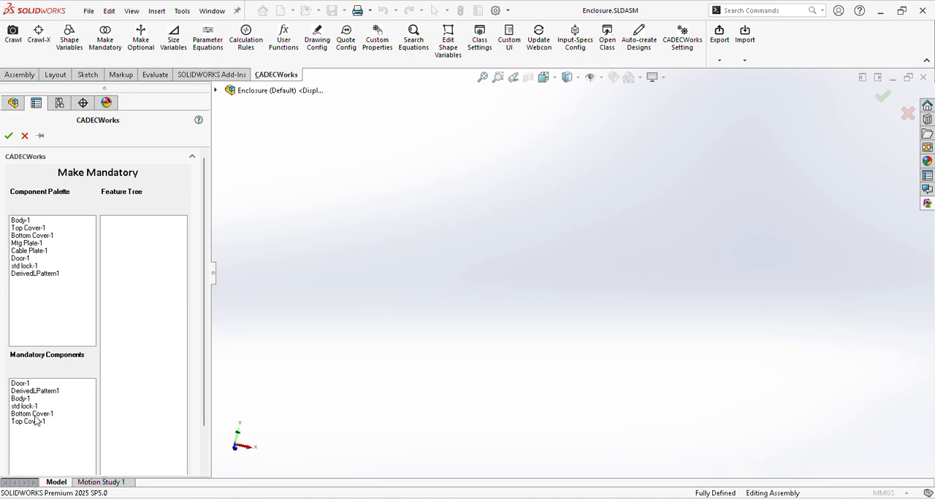
left_click(36, 391)
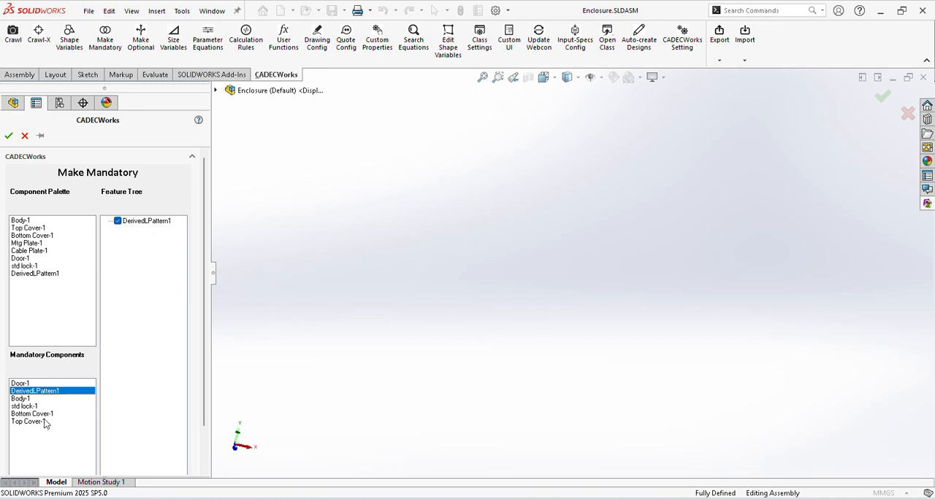
left_click(29, 406)
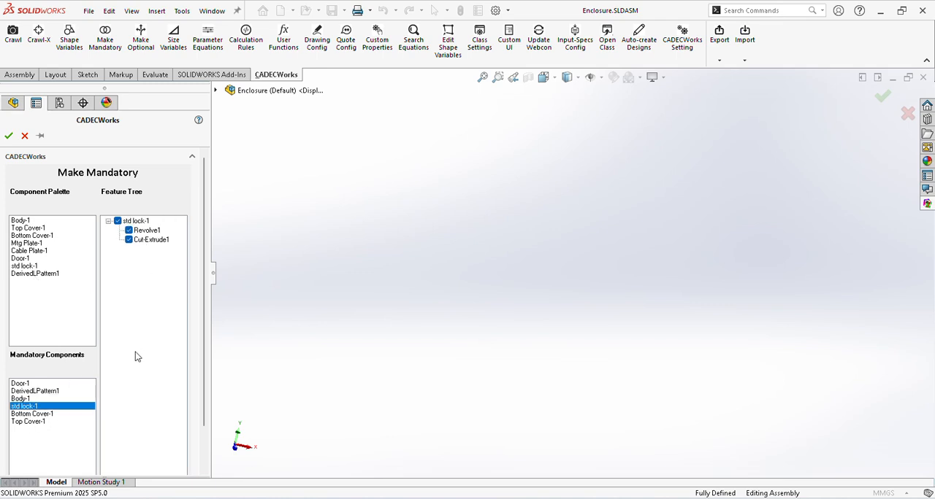
left_click(22, 399)
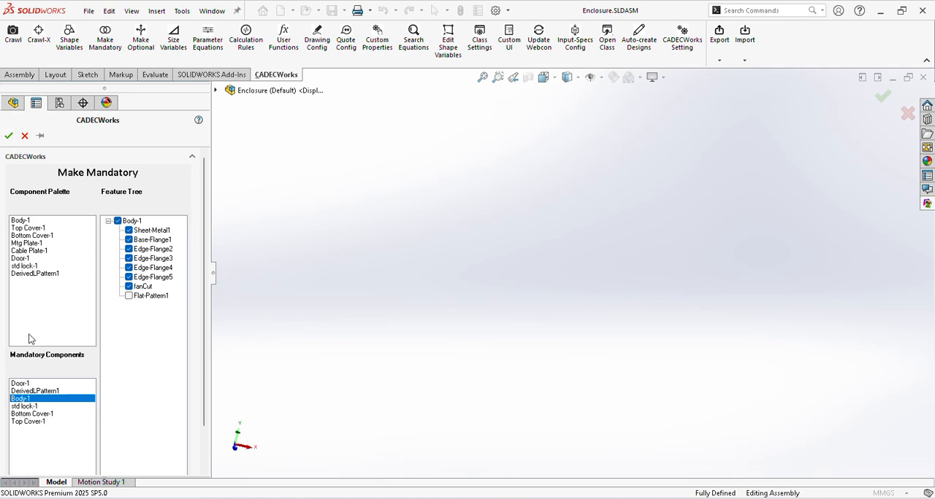
left_click(8, 135)
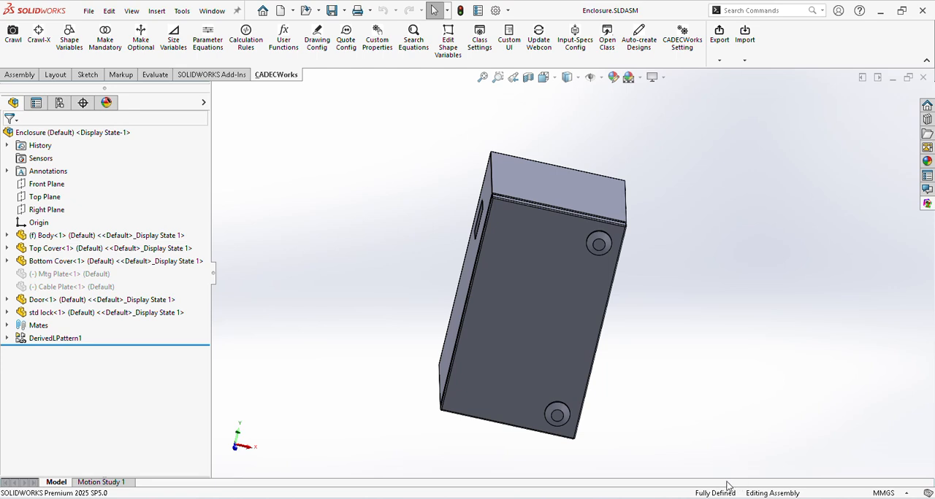
Step: Open the Size Variables definition for the enclosure, with its pane widened
middle_click_drag(603, 340, 595, 286)
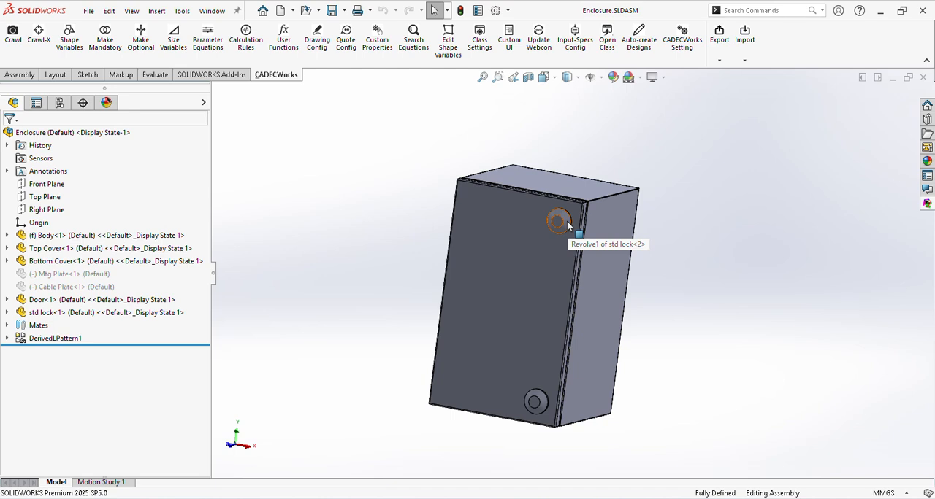
left_click(171, 39)
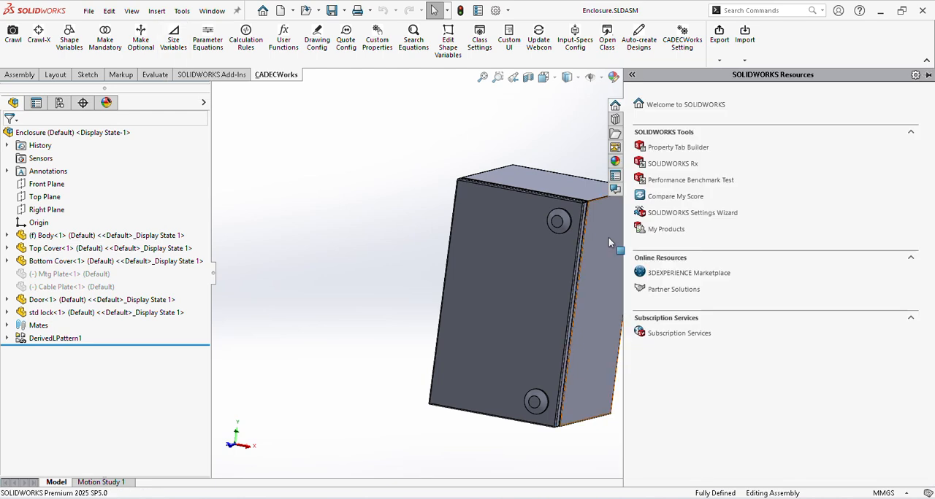
left_click(173, 39)
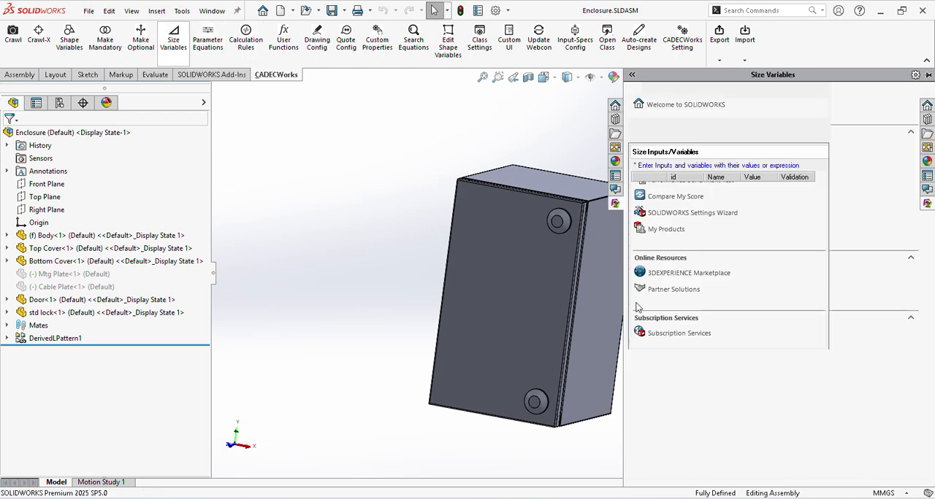
left_click_drag(624, 314, 484, 325)
Step: Add two size variables named lockCutDia and lockCutFlat below lockPitch
left_click(658, 357)
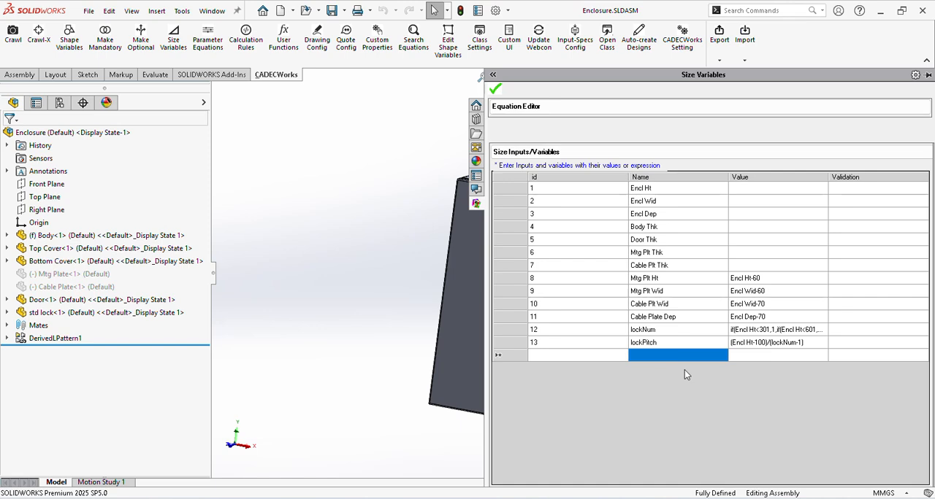
type("loc")
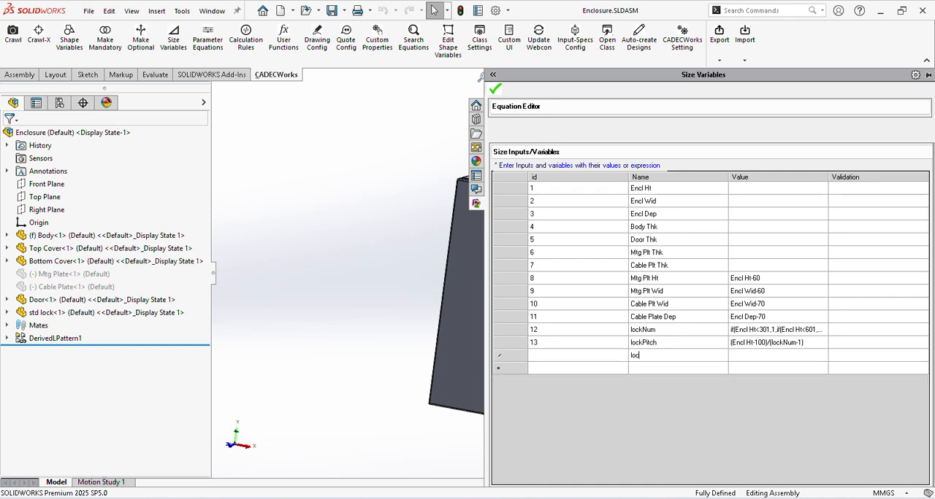
type("kCutDia")
key("Return")
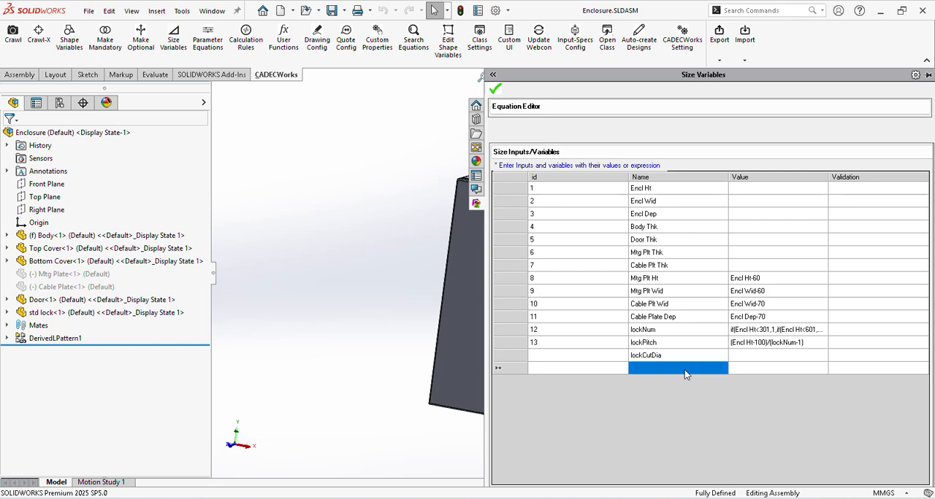
type("lockCut")
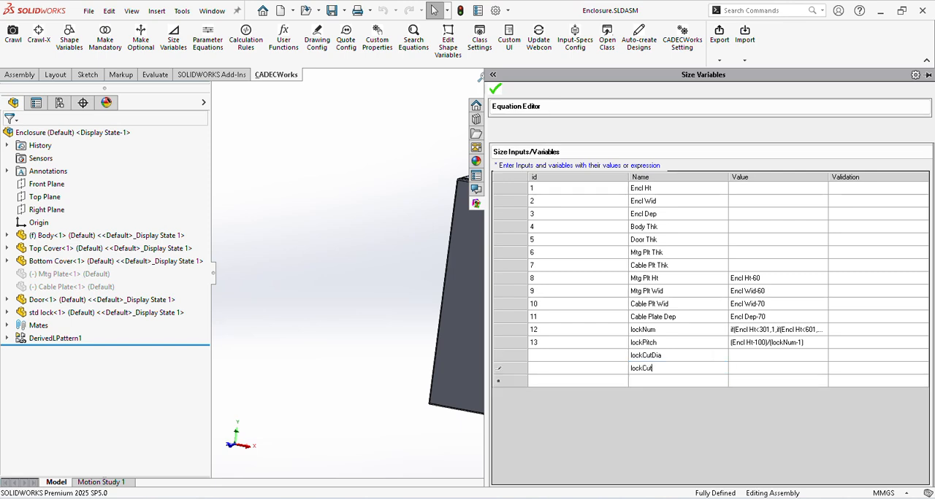
type("Flat")
Step: Set the values of both lockCutDia and lockCutFlat to fixed()
left_click(756, 356)
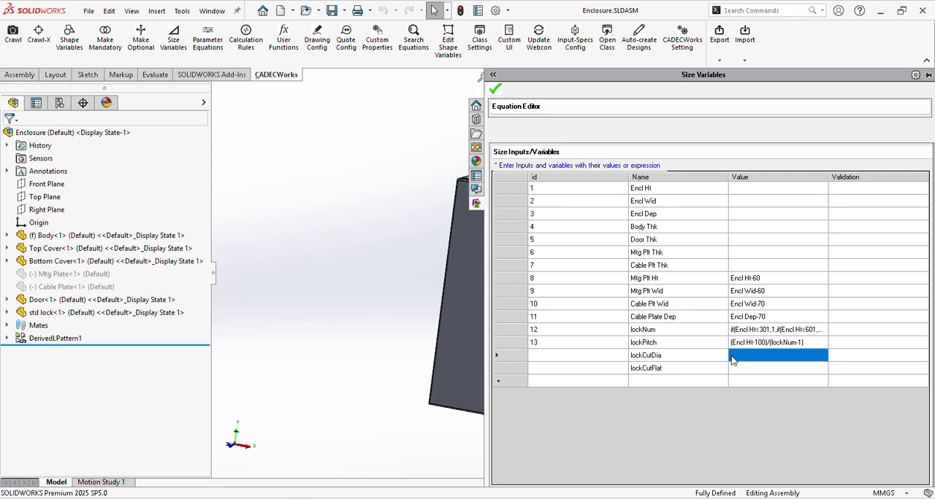
left_click(733, 358)
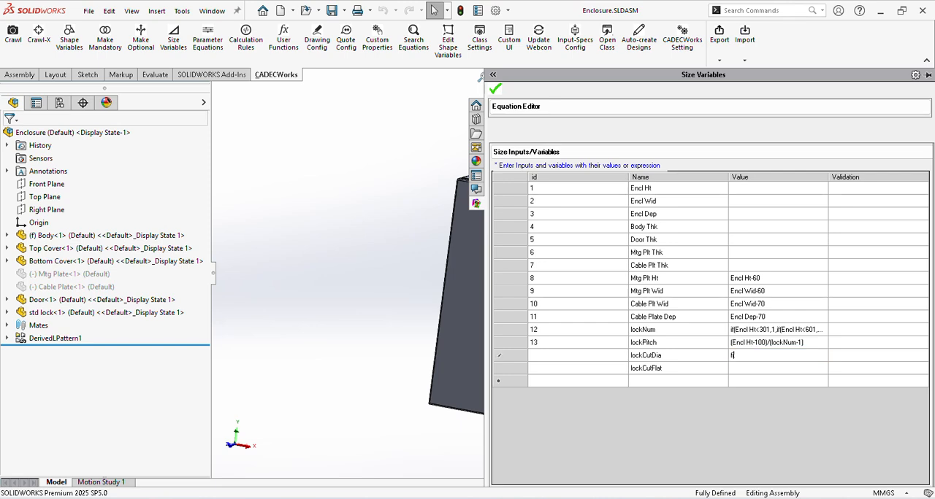
type("fixed(")
key("Return")
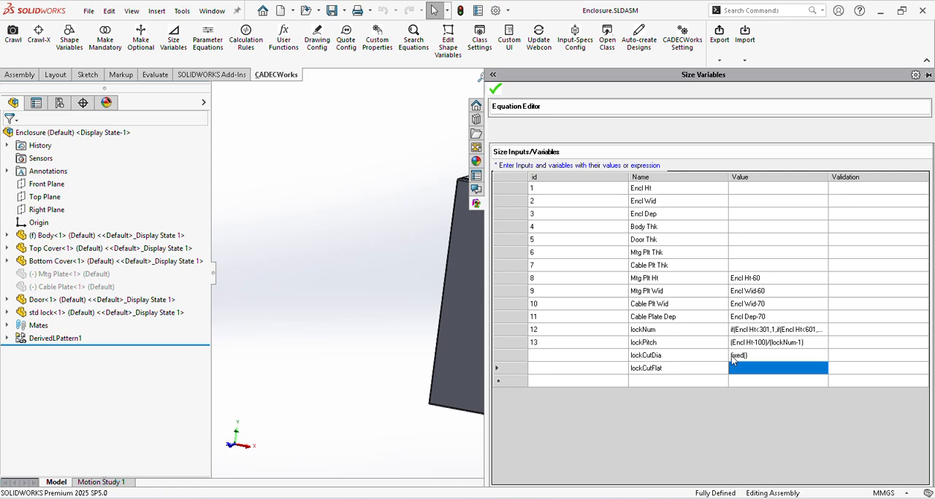
type("fixed()")
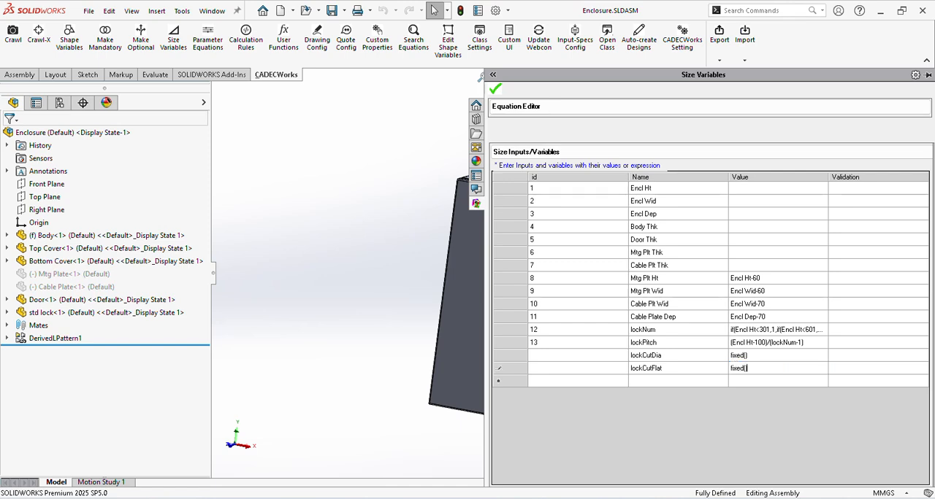
key("Return")
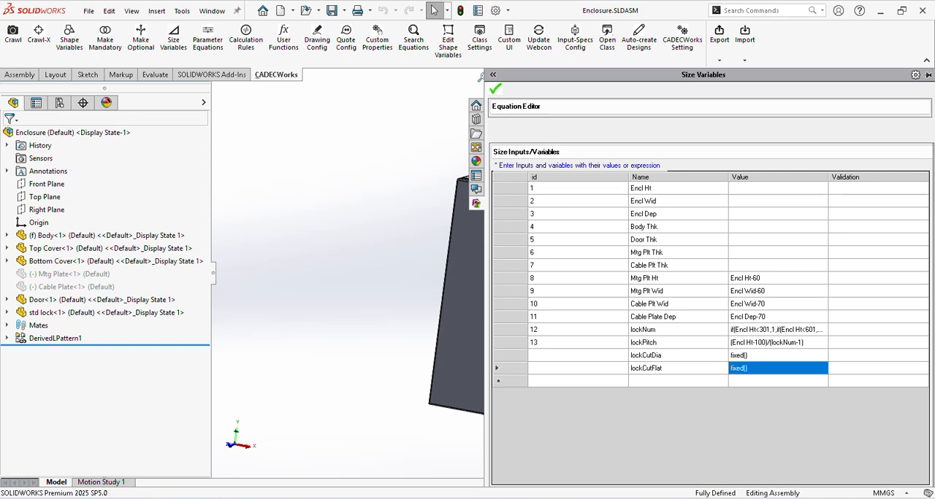
Step: Save the size variables and open the Shape lookup in the Calculation Rules
left_click(495, 89)
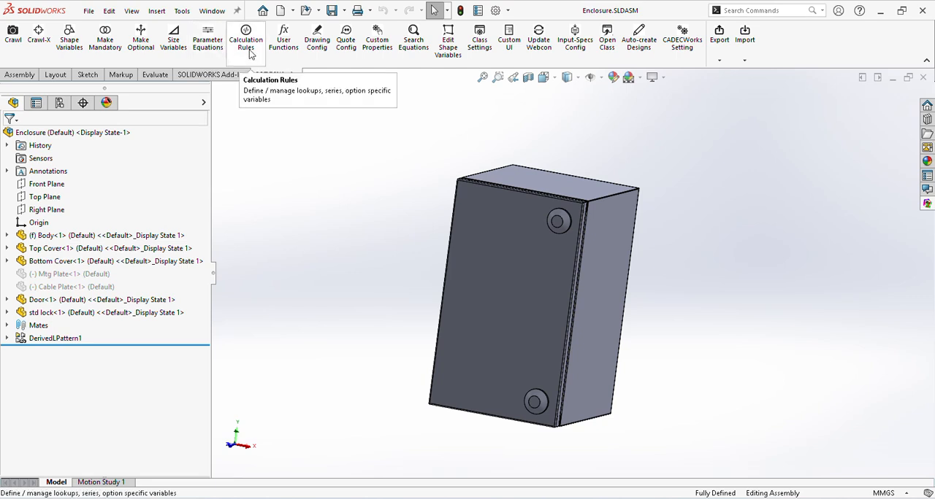
left_click(245, 47)
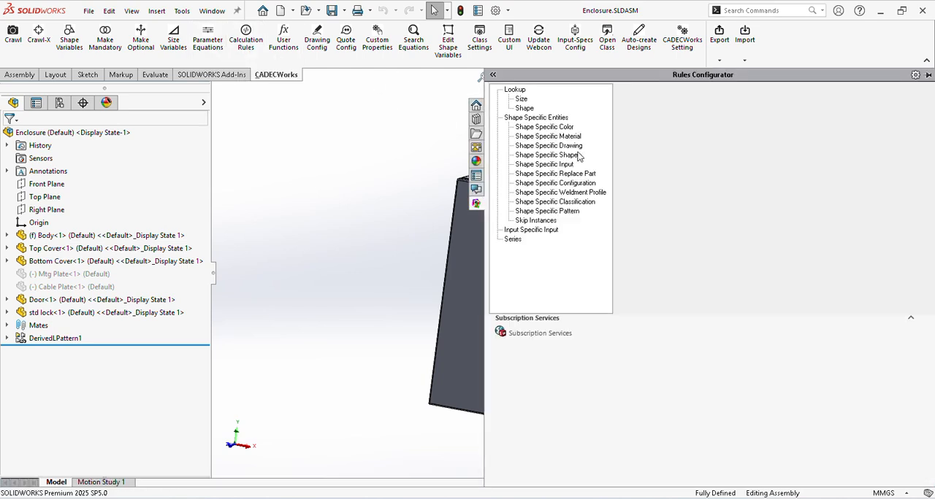
left_click(525, 110)
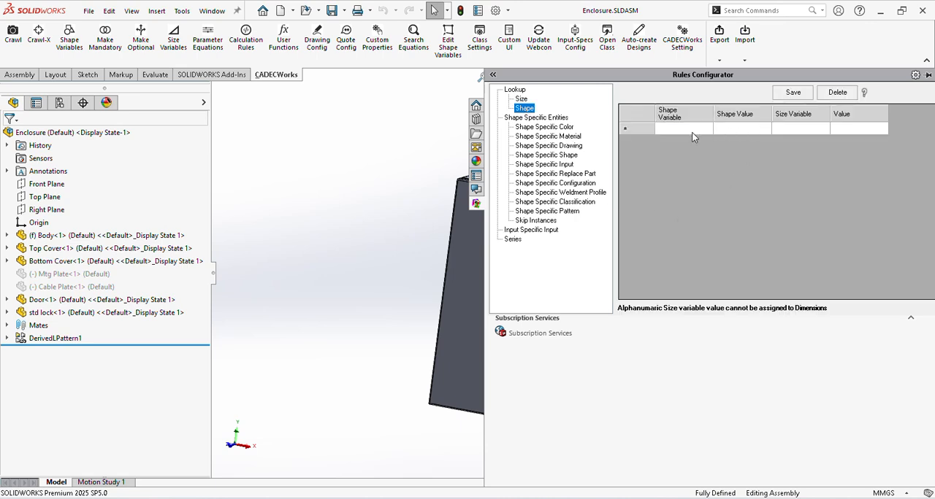
left_click(685, 130)
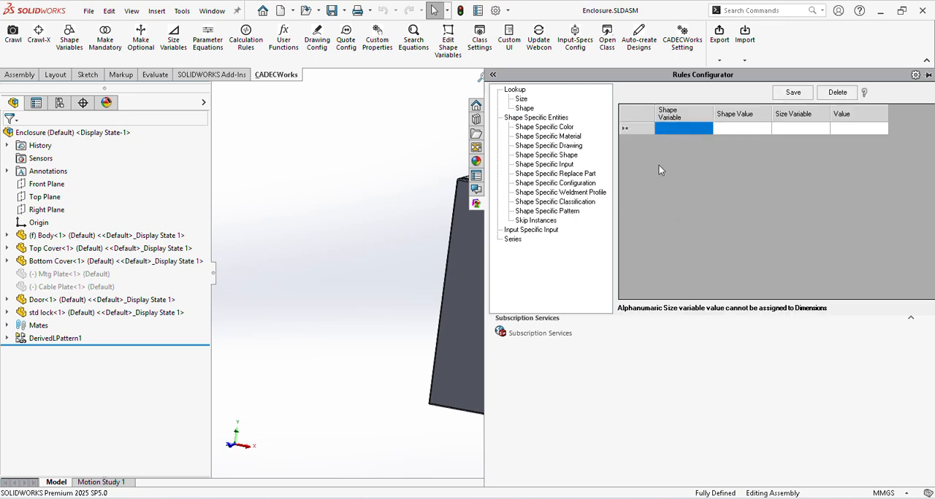
left_click(533, 110)
Step: Start the first shape lookup row with shape variable Lock Make and shape value Mfr A
left_click(679, 132)
left_click(679, 131)
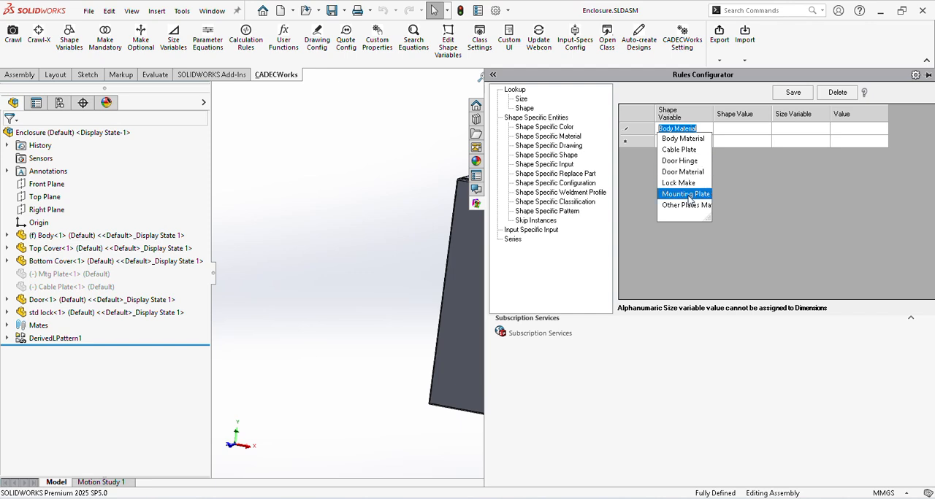
left_click(687, 185)
left_click(720, 129)
left_click(720, 132)
left_click(737, 138)
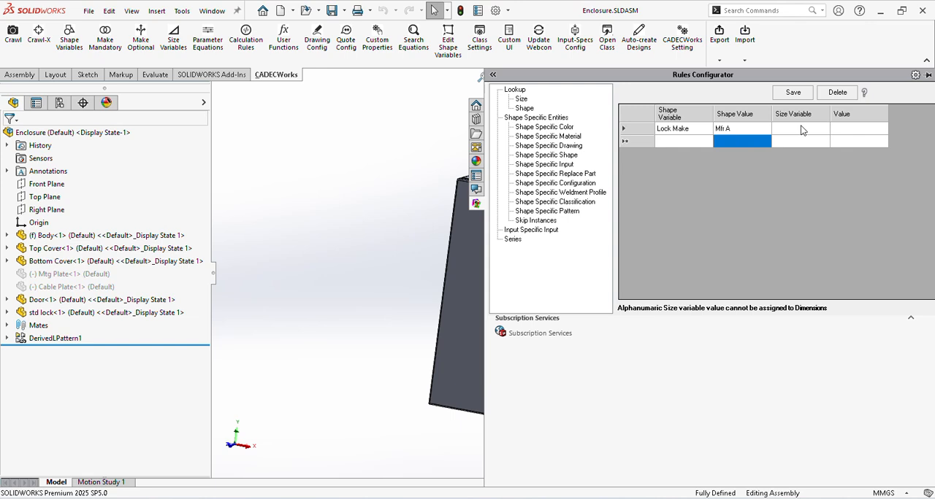
Step: Assign size variable lockCutDia with value 24 to the Mfr A lookup row
left_click(801, 130)
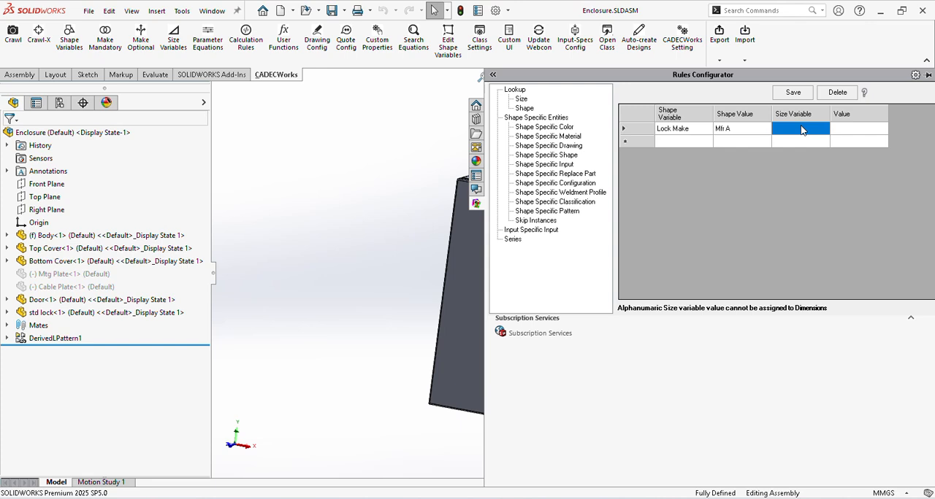
left_click(801, 129)
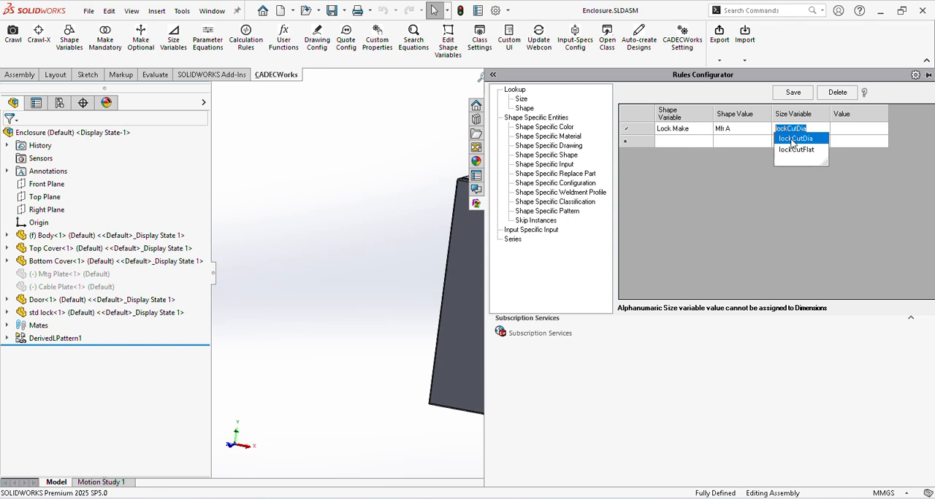
left_click(792, 140)
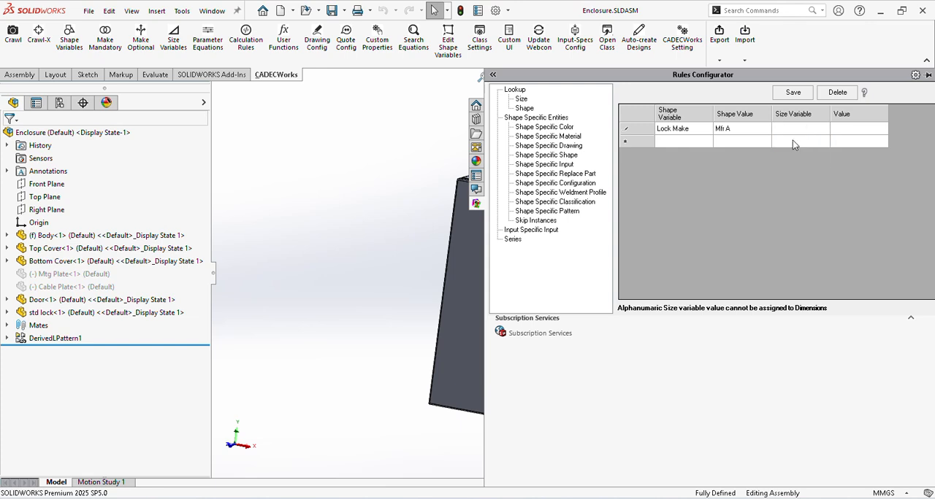
left_click(792, 140)
left_click(847, 131)
type("24")
Step: Add a second Lock Make lookup row with shape value Mfr B, size variable lockCutFlat and value 21
left_click(676, 141)
left_click(676, 143)
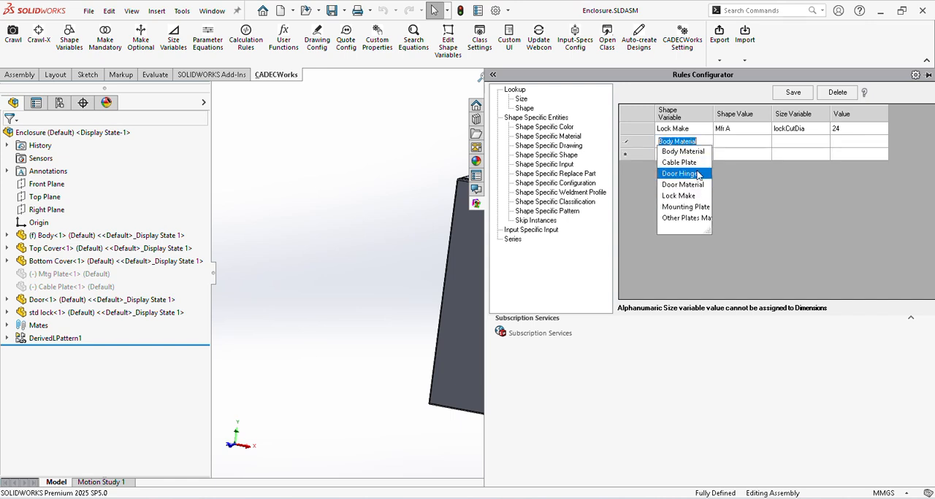
left_click(701, 196)
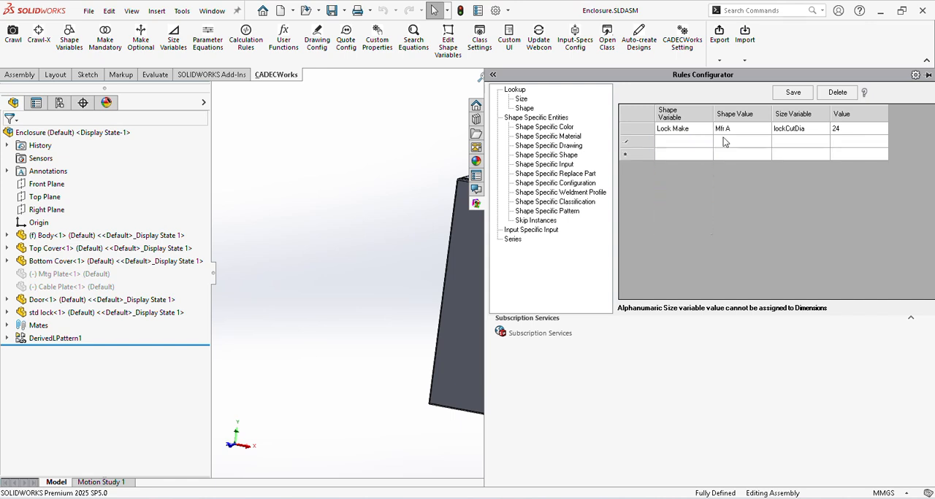
left_click(723, 141)
left_click(767, 162)
left_click(801, 141)
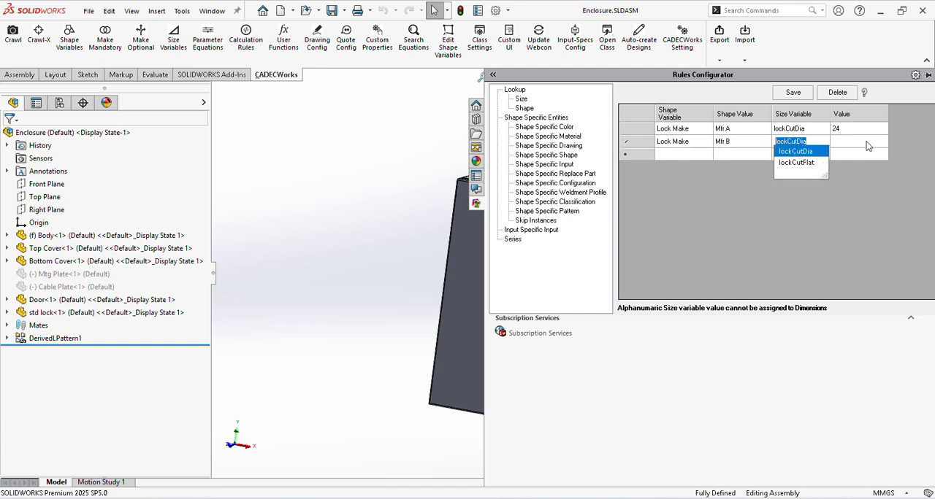
left_click(796, 162)
type("21")
Step: Add a third and a fourth lookup row, both with shape variable Lock Make
left_click(697, 154)
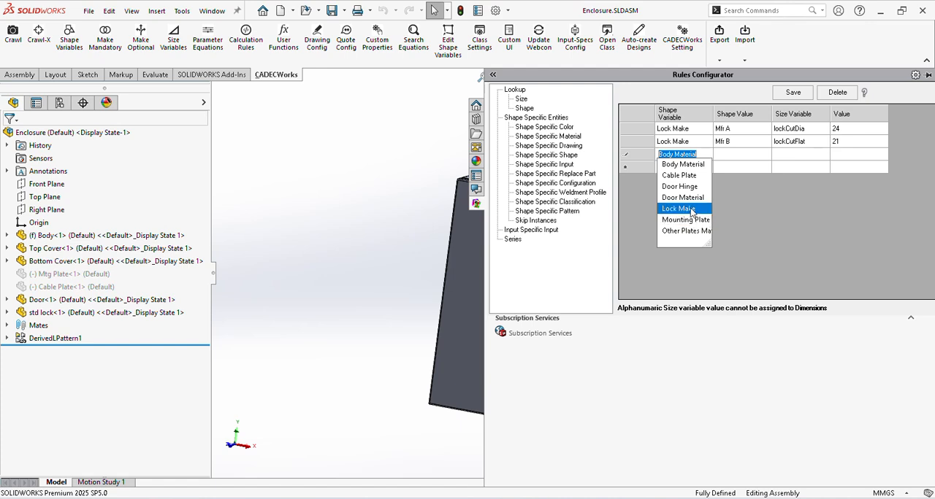
left_click(680, 209)
left_click(688, 168)
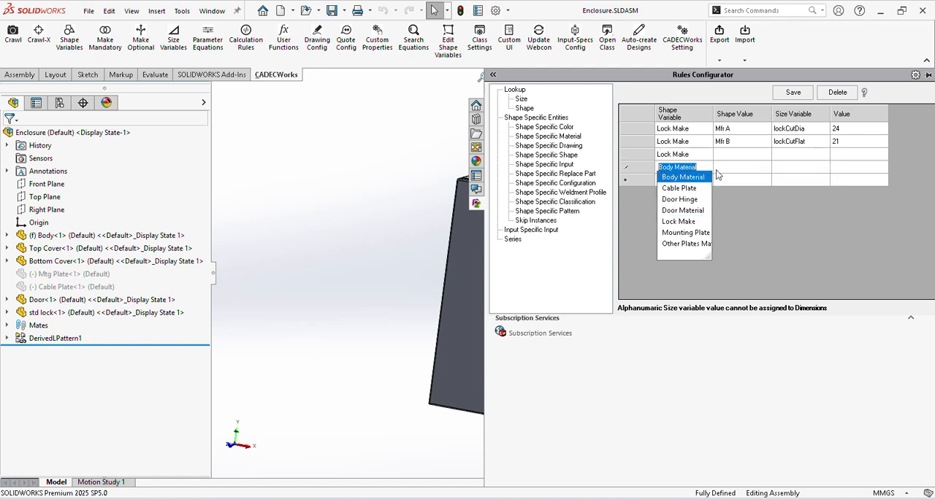
left_click(679, 221)
Step: Set the shape value to Mfr A in the third lookup row and Mfr B in the fourth
left_click(725, 155)
left_click(725, 154)
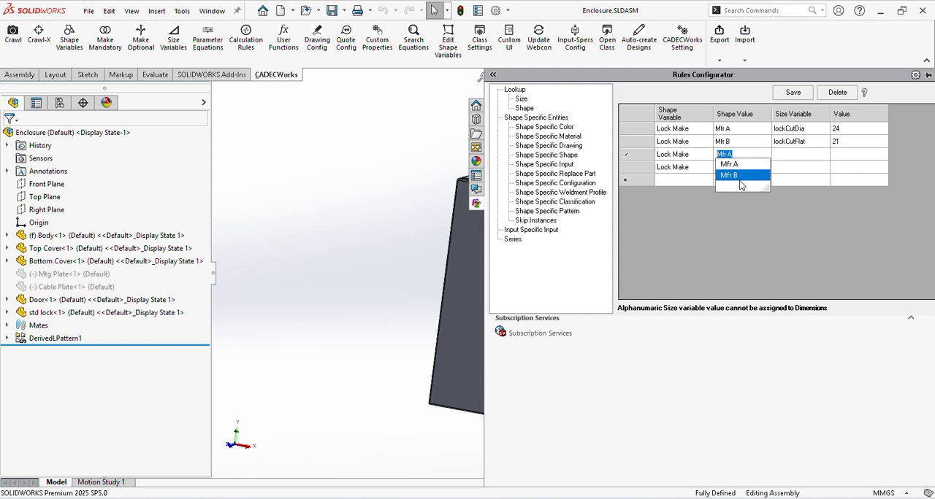
left_click(741, 169)
left_click(737, 171)
left_click(737, 167)
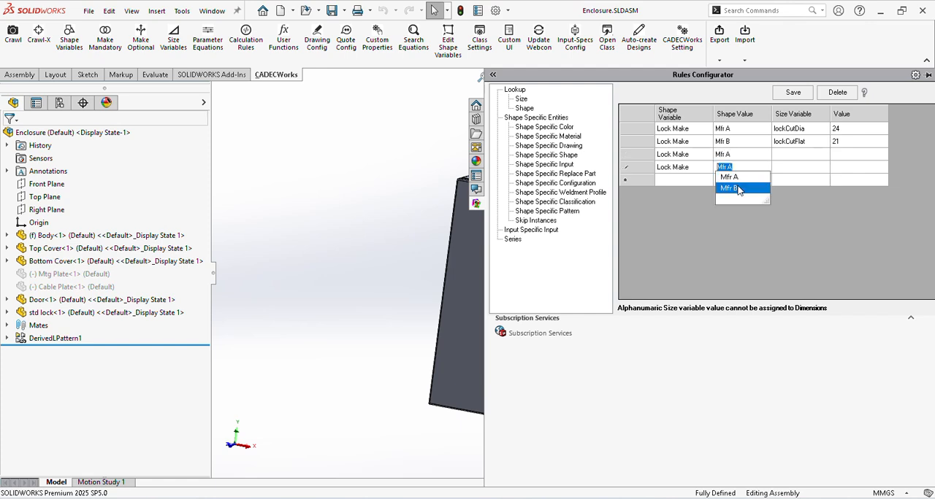
left_click(739, 189)
Step: Change the shape value of the second lookup row to Mfr A and of the third row to Mfr B
left_click(730, 142)
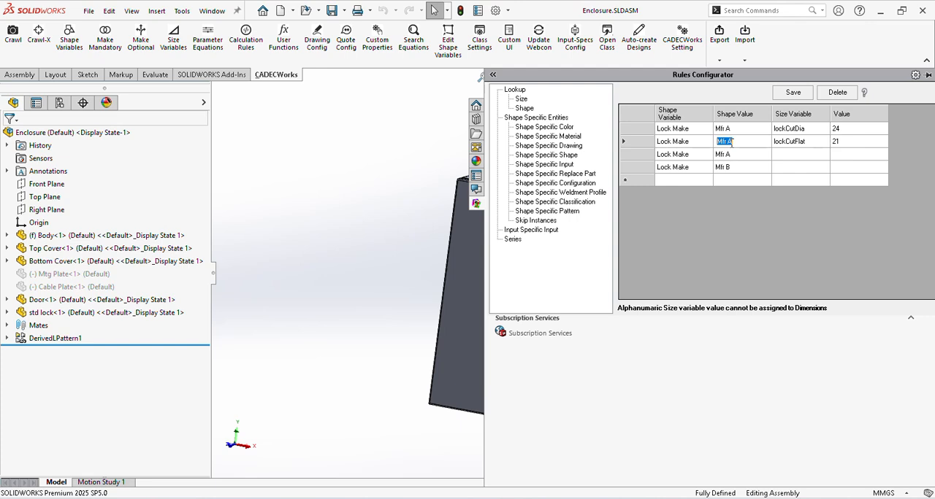
left_click(731, 142)
left_click(736, 157)
left_click(738, 158)
left_click(737, 156)
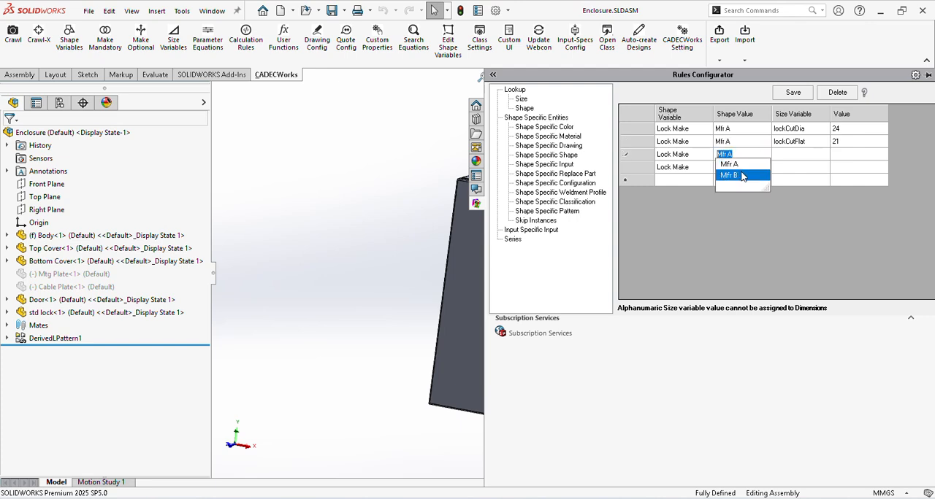
left_click(742, 176)
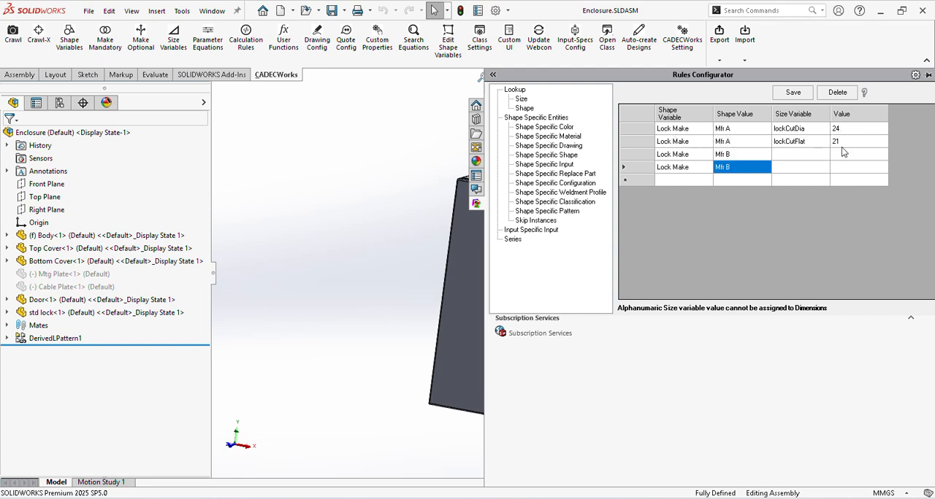
Step: Assign size variables lockCutDia and lockCutFlat to the two Mfr B lookup rows
left_click(804, 156)
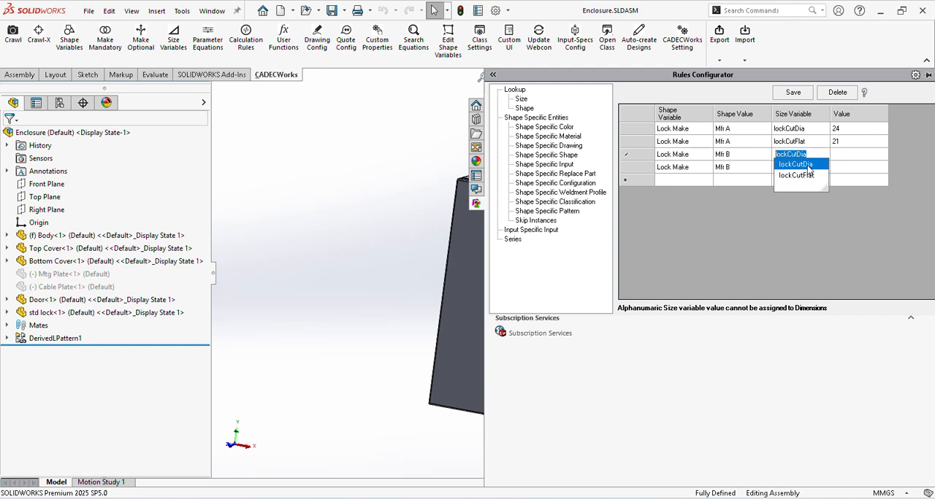
left_click(807, 166)
left_click(807, 166)
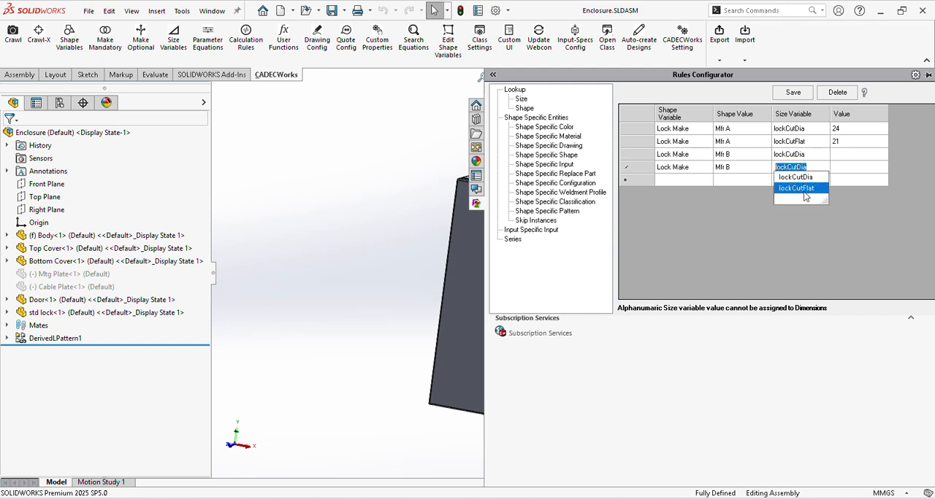
left_click(804, 190)
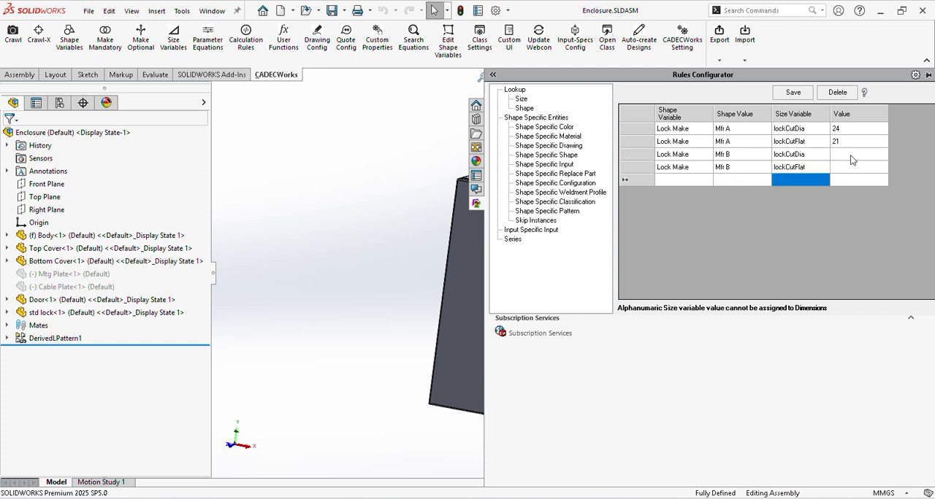
Step: Set the Mfr B values to 26 for lockCutDia and 23 for lockCutFlat, and save the shape lookup
left_click(851, 157)
type("26")
left_click(851, 167)
type("2")
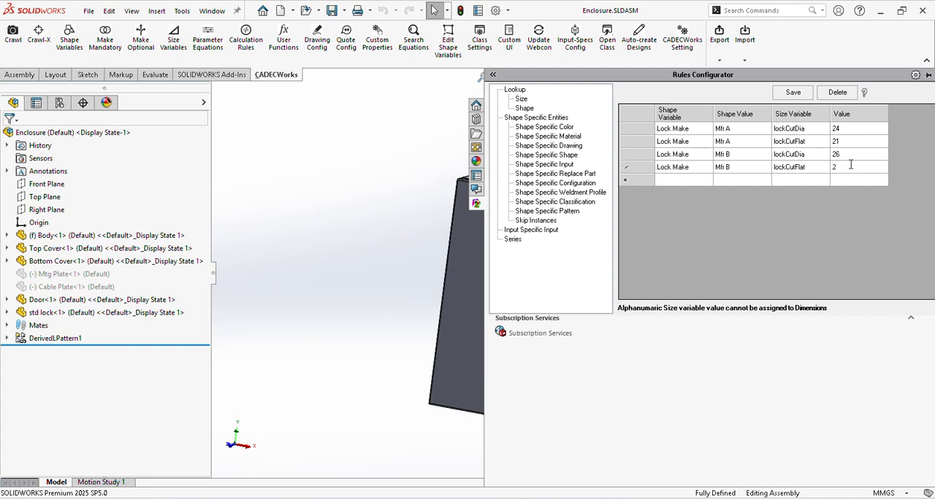
type("3")
left_click(793, 92)
left_click(489, 281)
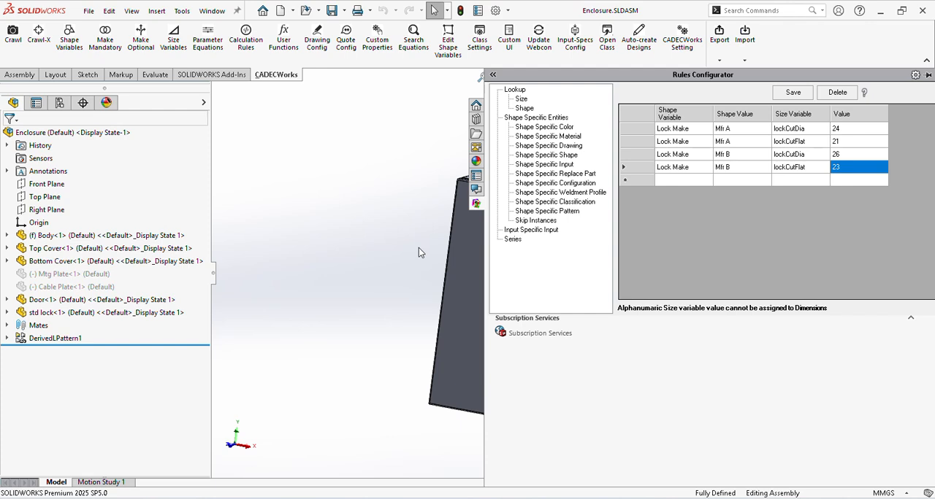
Step: Leave the Rules Configurator and reopen the enclosure's Size Variables definition in a narrower pane
left_click(520, 99)
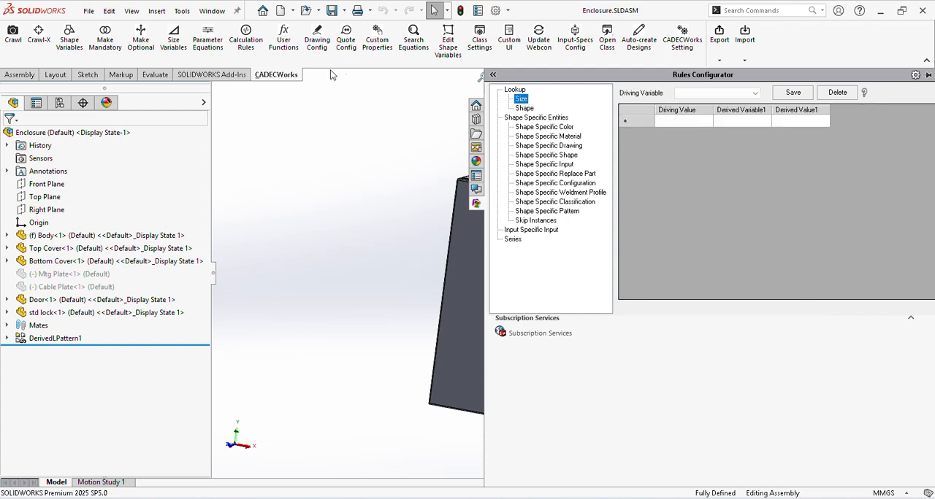
left_click(265, 159)
middle_click_drag(661, 293, 657, 271)
middle_click_drag(495, 309, 509, 288)
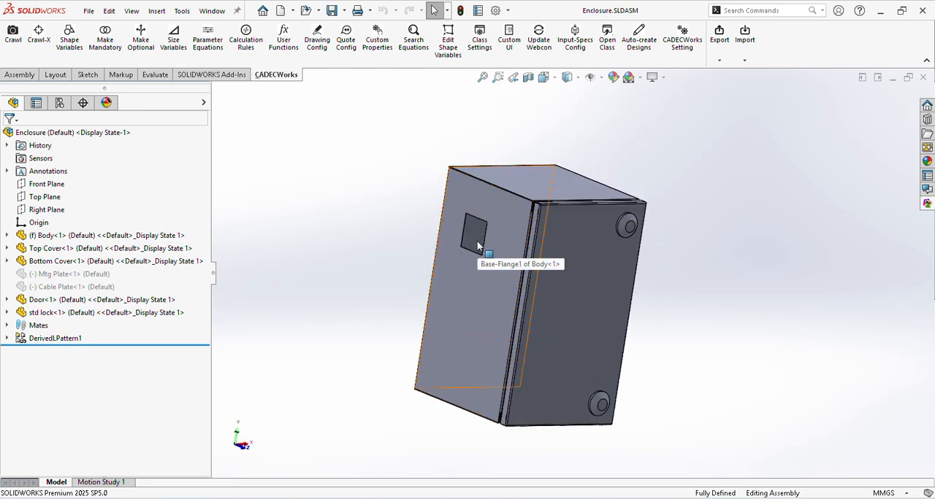
left_click(165, 43)
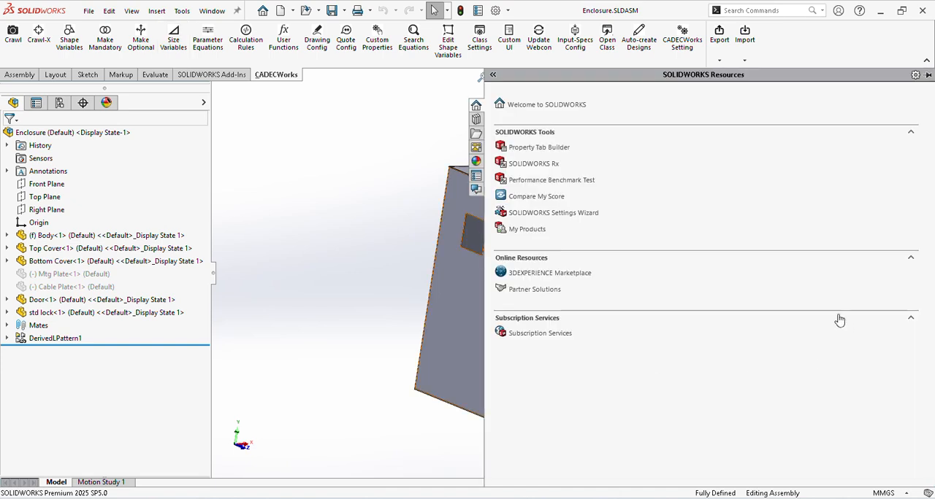
left_click(175, 44)
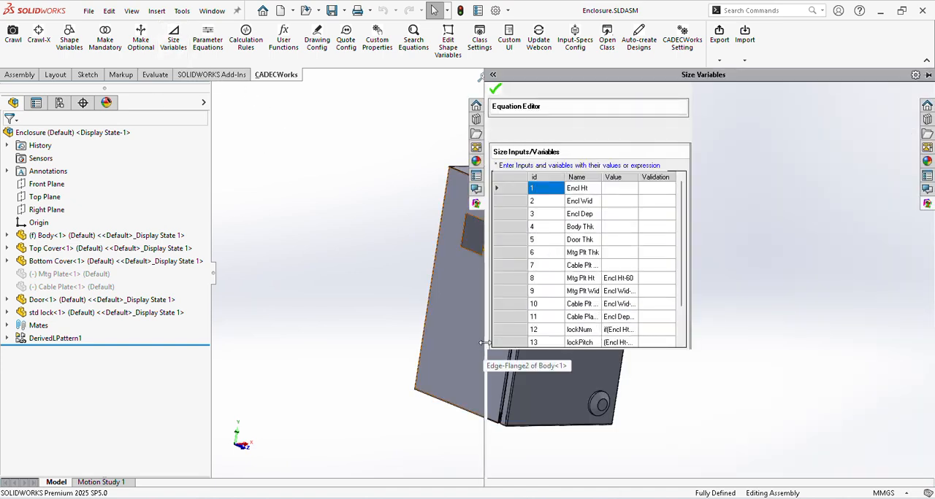
left_click_drag(484, 344, 620, 347)
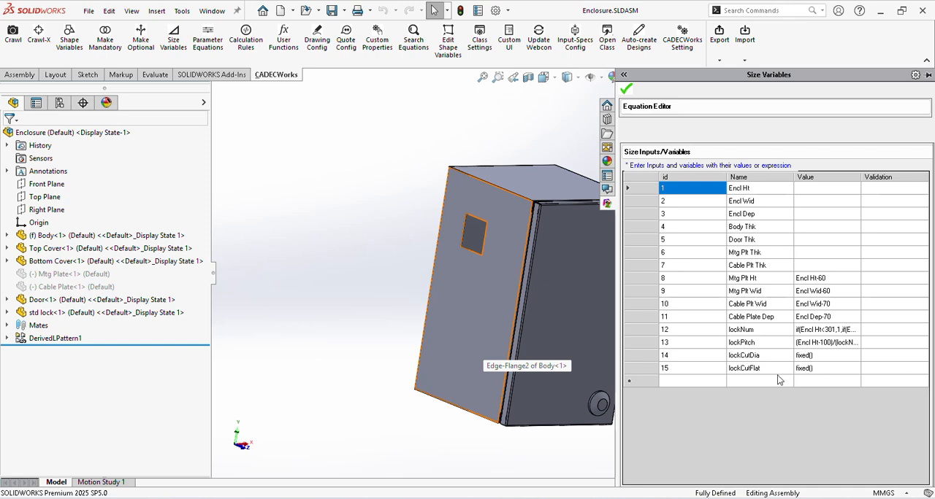
Step: Add three new size variables named fanSize, fanCutwid and fanCutHt below lockCutFlat
left_click(754, 379)
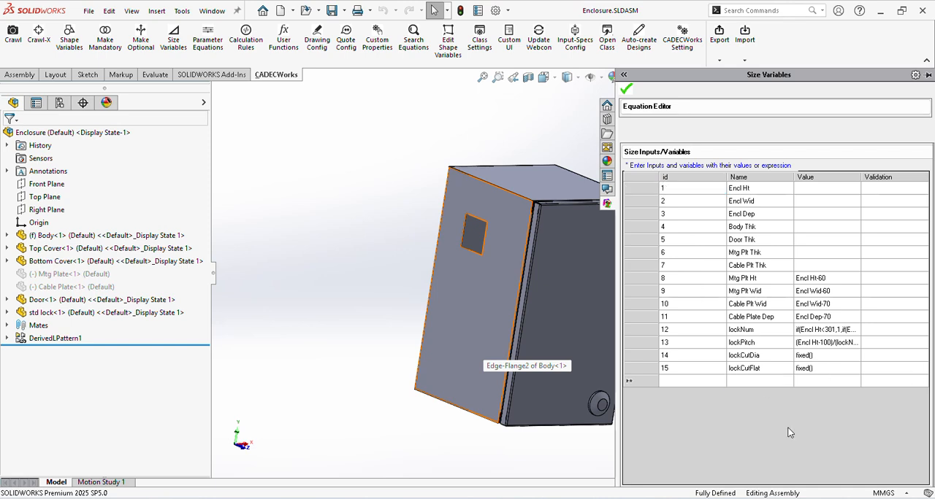
type("fanSize")
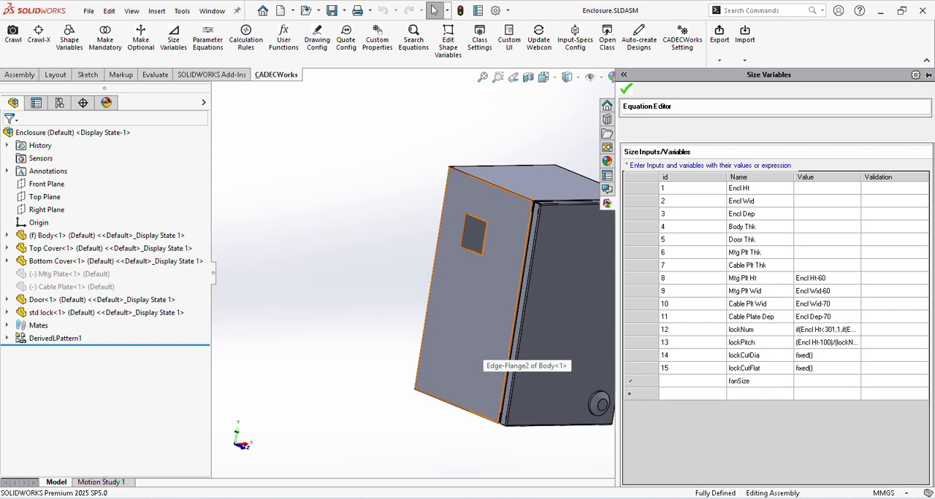
key("Return")
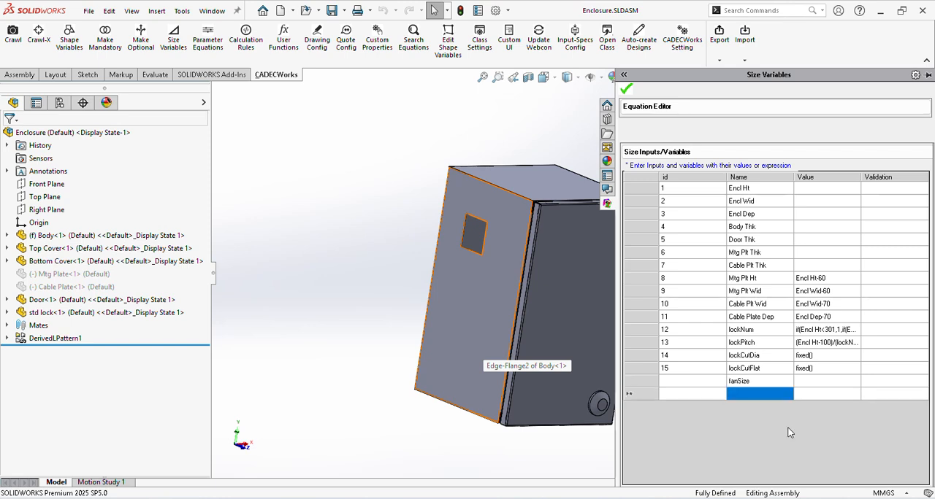
type("fan")
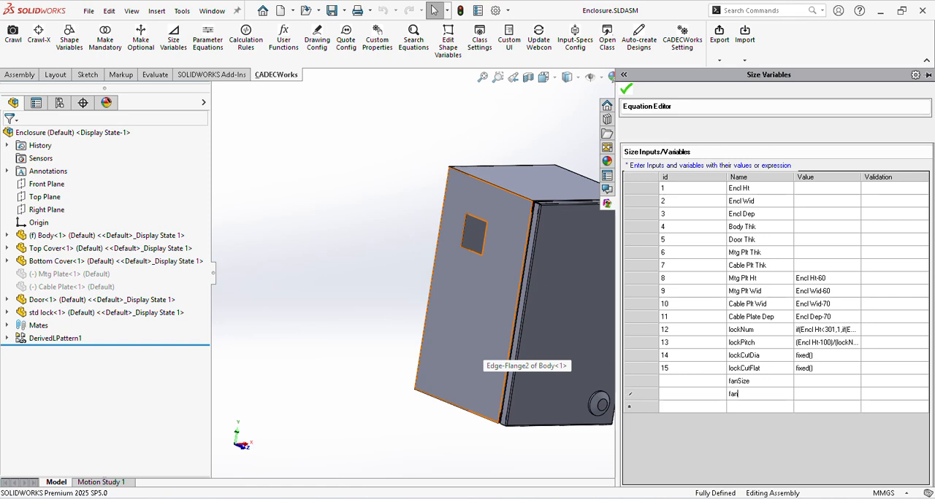
type("Cutwid")
key("Return")
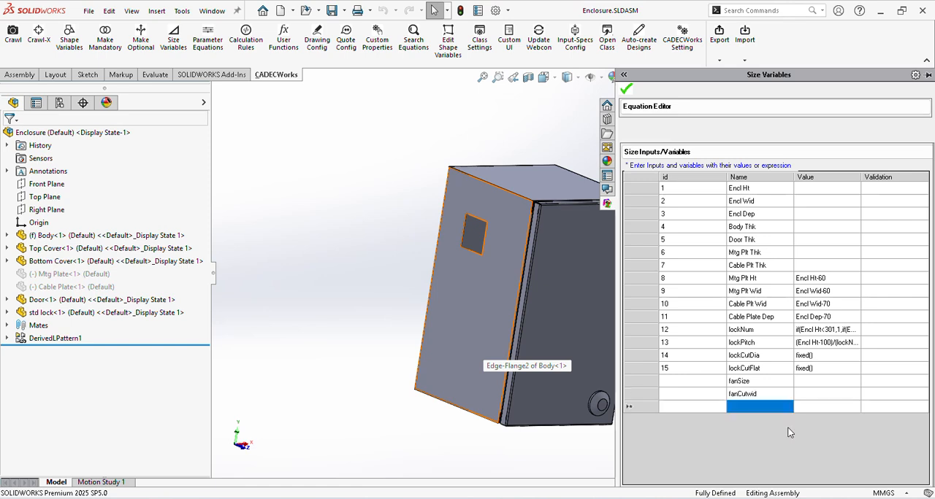
type("fanCutH")
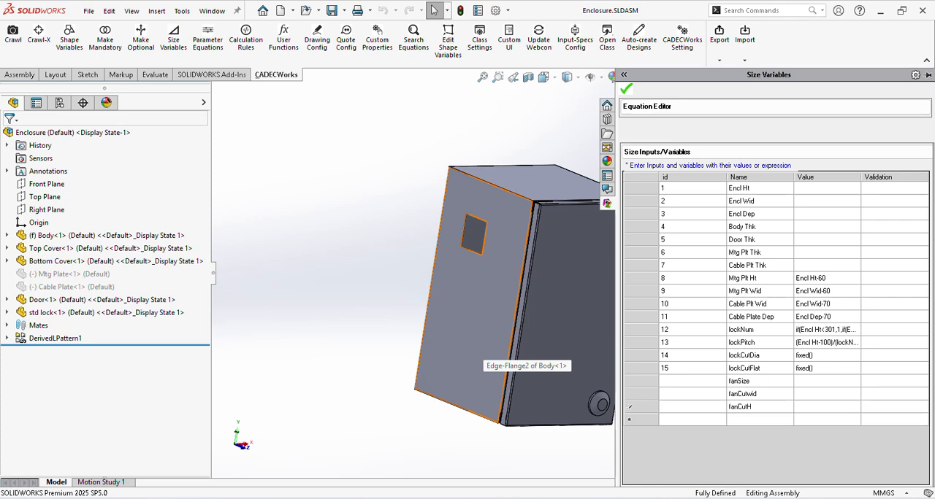
type("t")
Step: Correct the capitalisation of the fan cutout width variable's name to fanCutWid
left_click(768, 395)
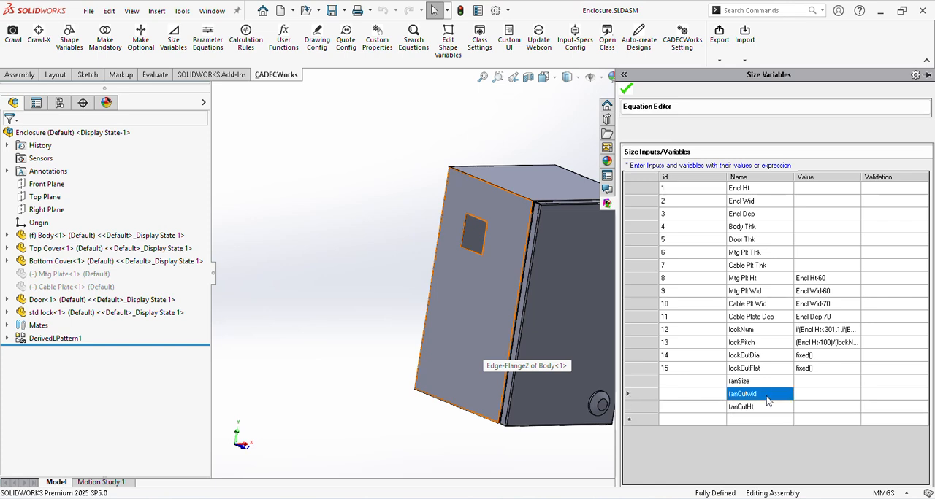
key("BackSpace")
key("BackSpace")
key("BackSpace")
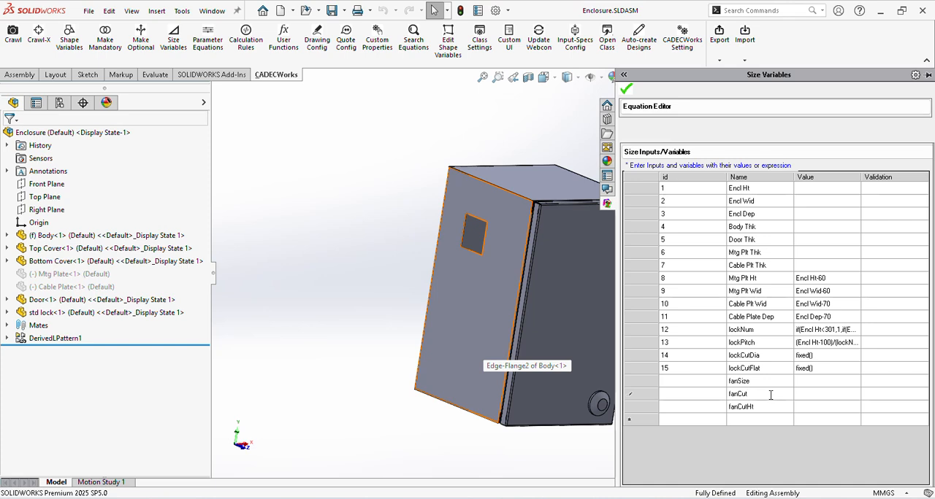
type("Wid")
key("Tab")
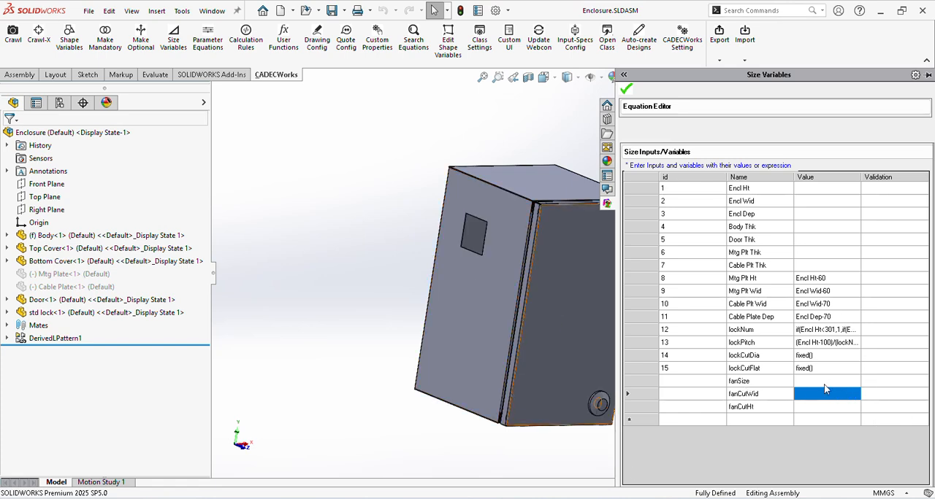
Step: Set the validation type of the fanSize variable to Fixed
left_click(874, 383)
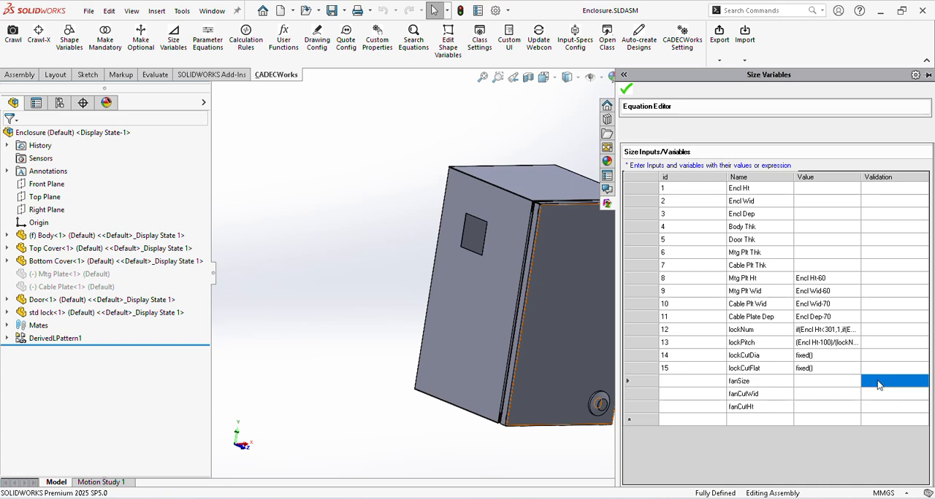
left_click(878, 384)
left_click(878, 381)
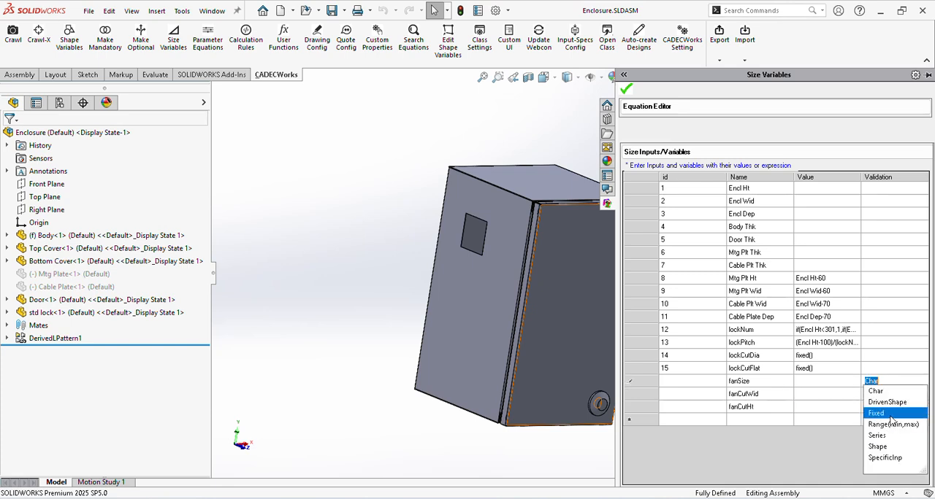
left_click(891, 414)
key("Return")
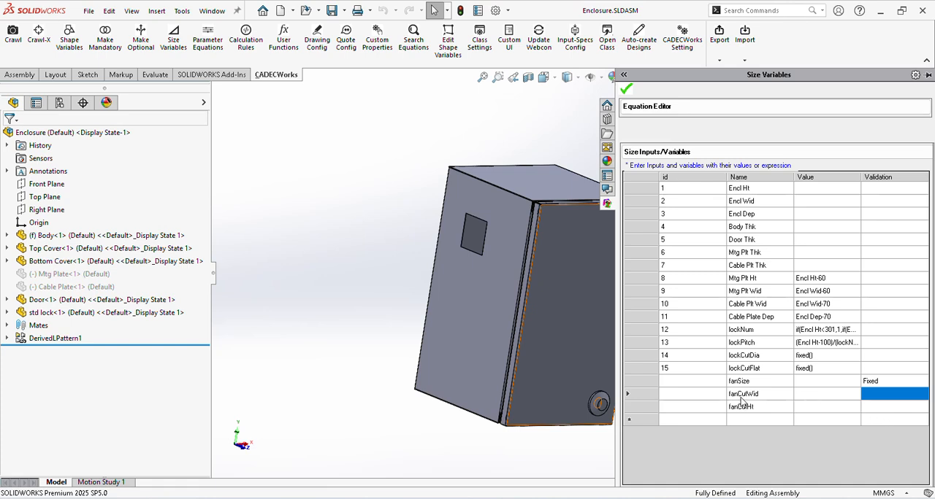
Step: Set the value of both fanCutWid and fanCutHt to fixed(fanSize) and accept the size variables
left_click(825, 399)
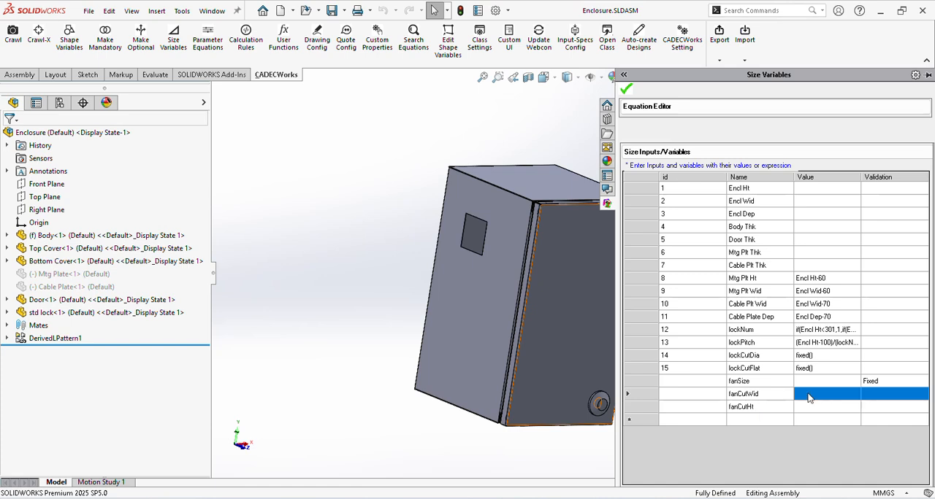
left_click(826, 399)
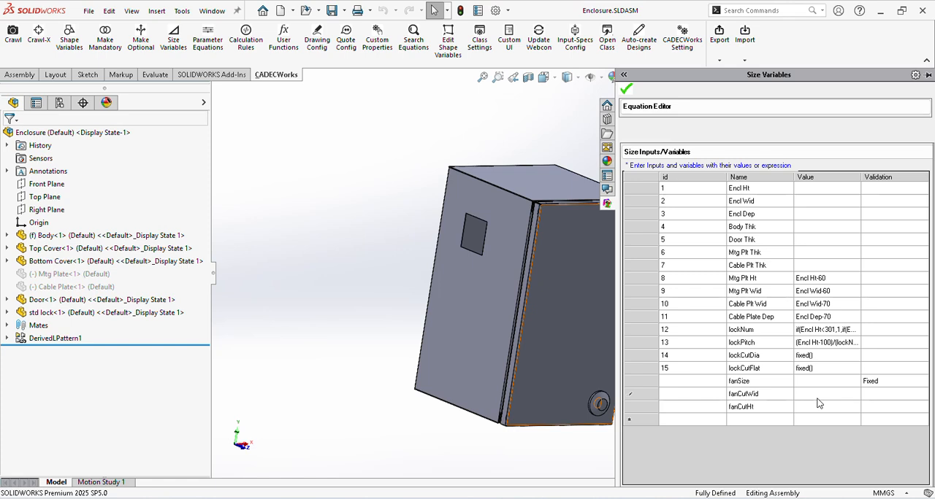
type("fixed(")
type("fanSize")
left_click_drag(841, 392, 740, 395)
key("ctrl+c")
left_click(806, 409)
key("ctrl+v")
left_click(626, 89)
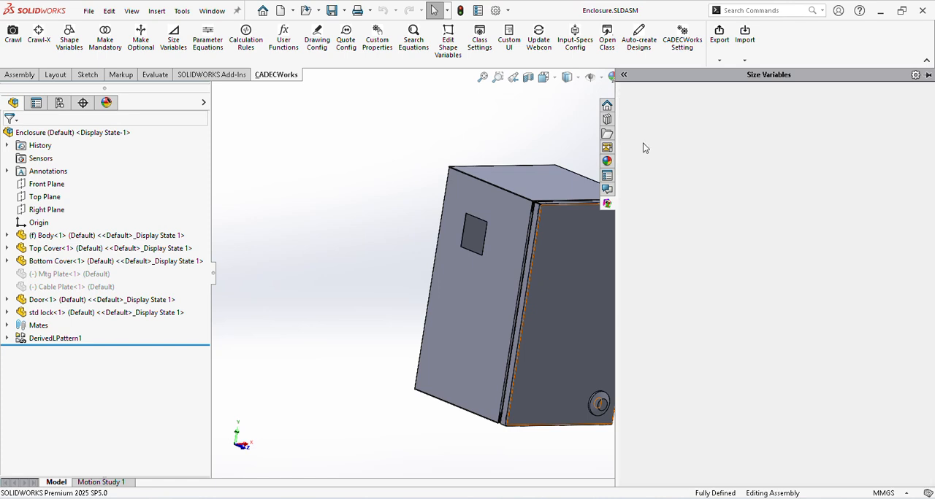
Step: Open the Size lookup in a widened Rules Configurator and choose fanSize as the driving variable
left_click(241, 43)
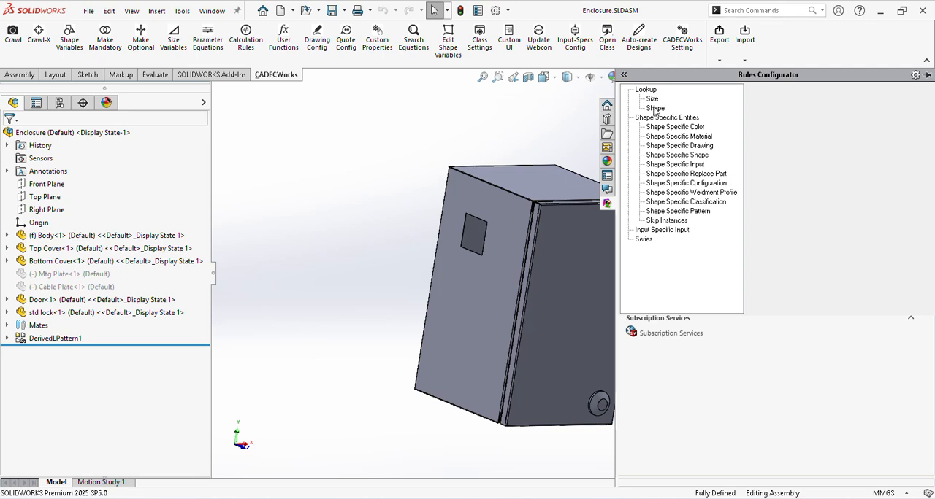
left_click(654, 100)
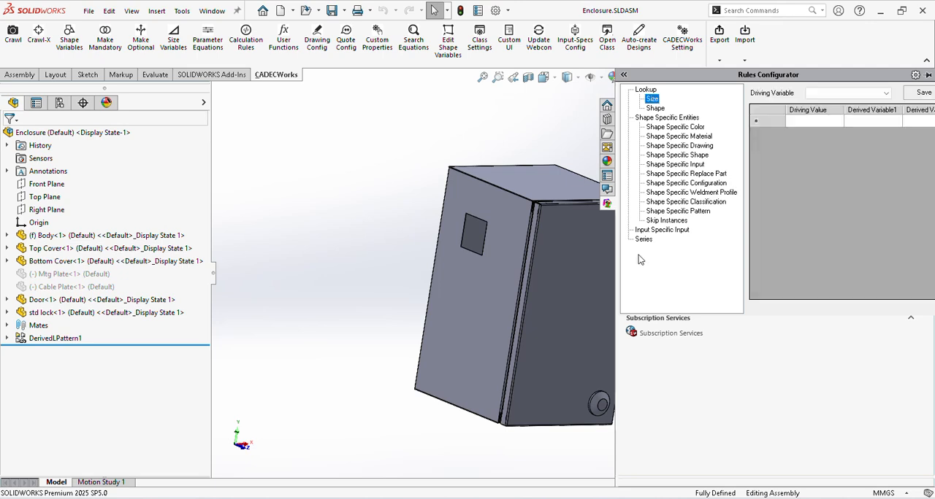
left_click_drag(616, 274, 454, 271)
left_click(722, 93)
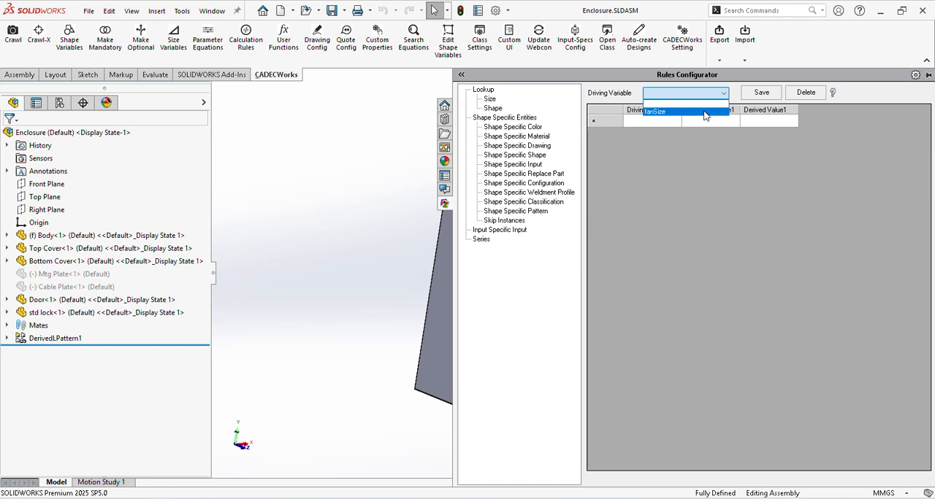
left_click(705, 112)
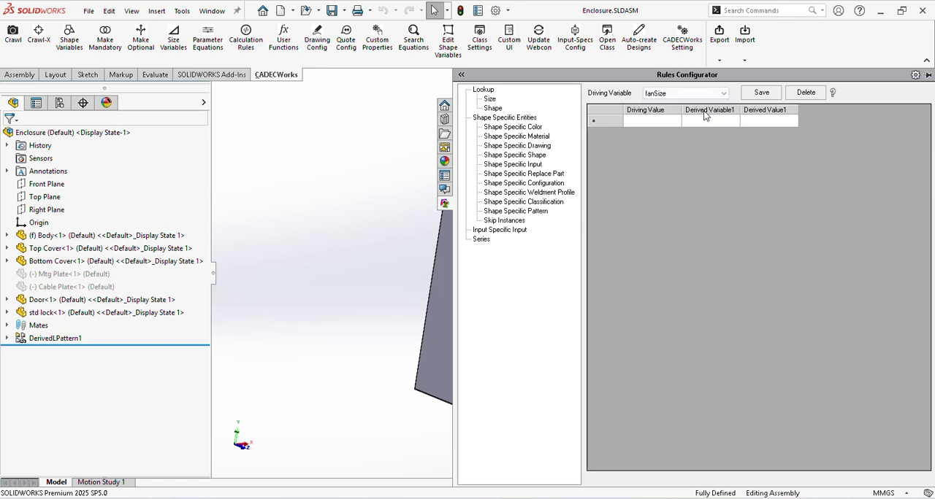
Step: Enter 4, 6 and 8 as the driving values of the fanSize lookup
left_click(664, 123)
type("4")
key("Return")
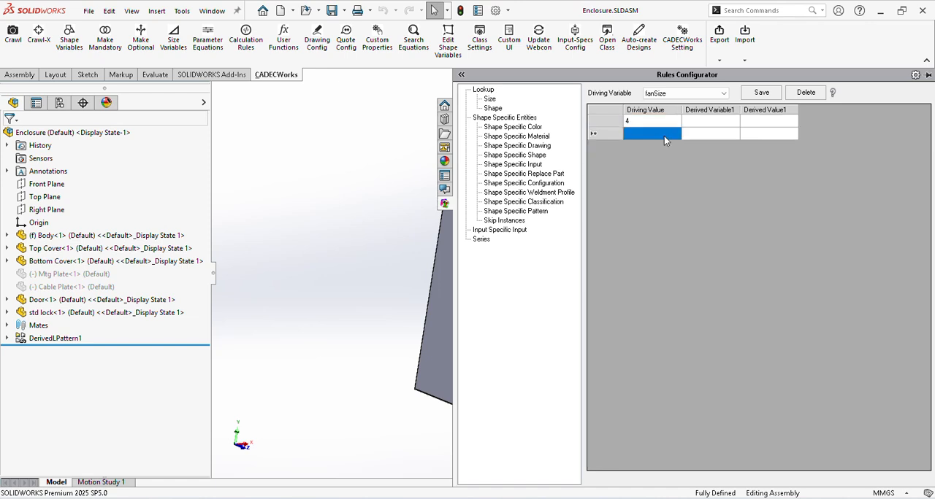
type("6")
key("Return")
type("8")
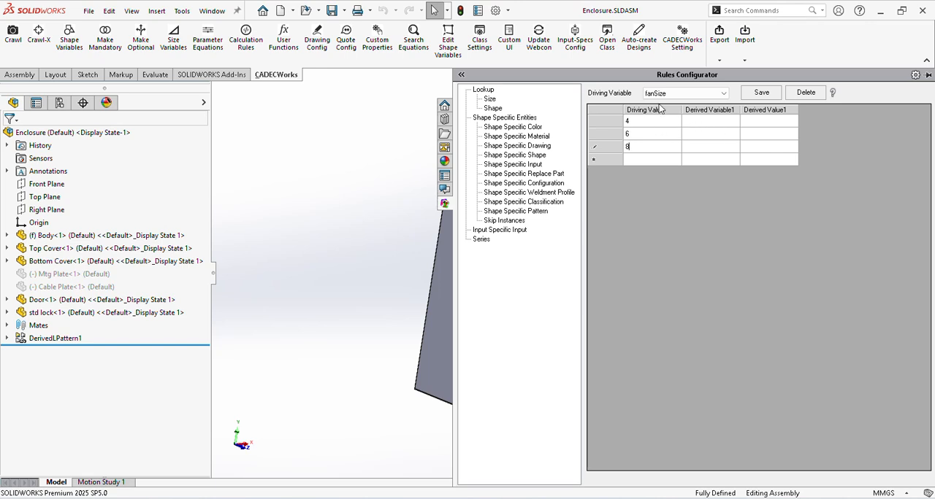
Step: Assign fanCutHt as the first derived variable and fanCutWid as the second for all fanSize lookup rows
left_click(703, 122)
left_click(702, 128)
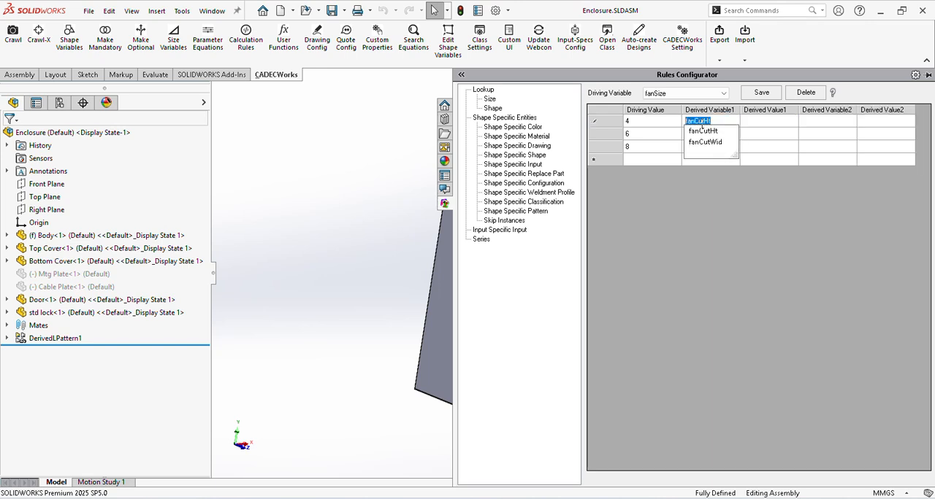
left_click(703, 132)
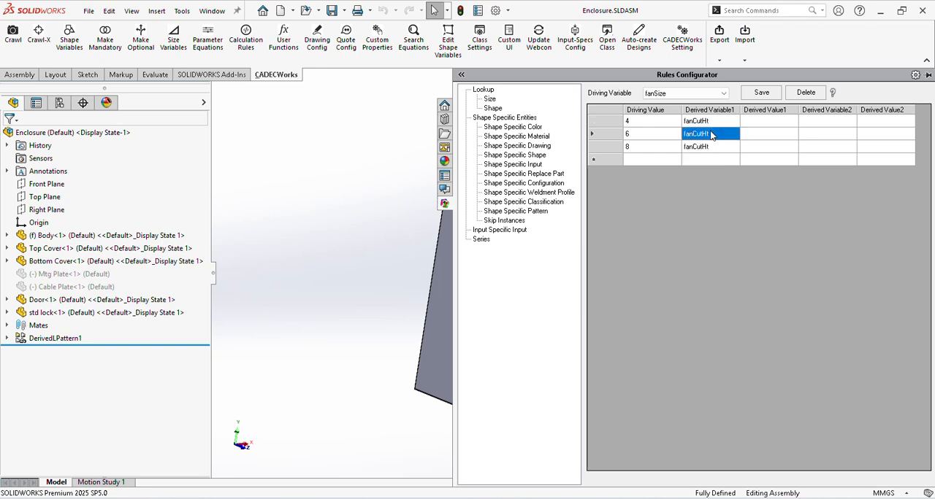
left_click(836, 123)
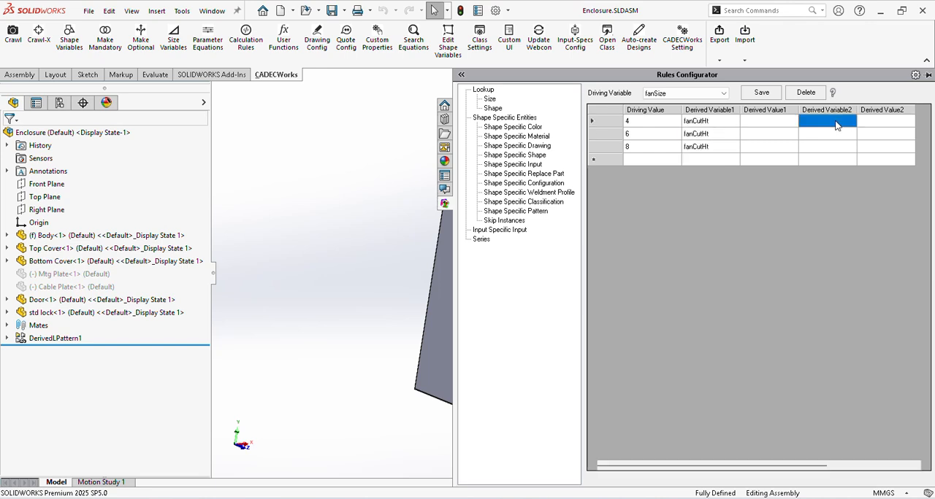
left_click(836, 123)
left_click(834, 145)
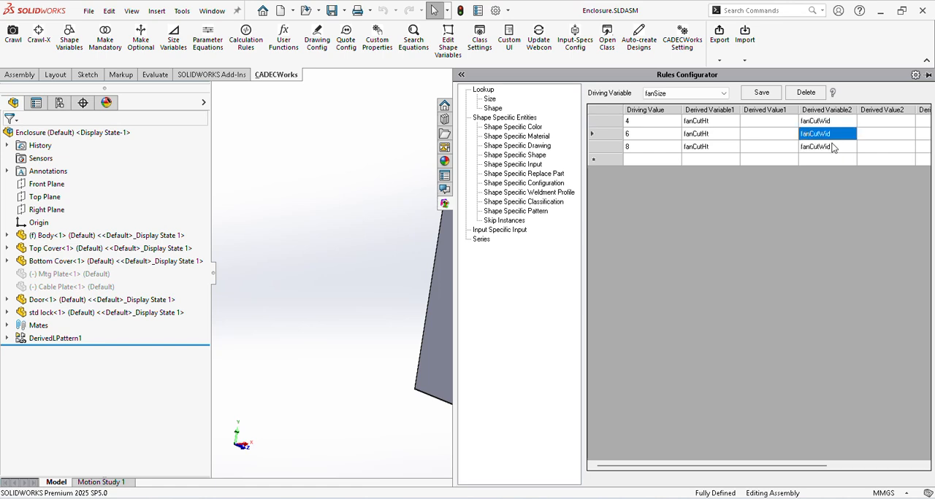
Step: Set both derived values, fanCutHt and fanCutWid, to 92 for fan size 4
left_click(778, 122)
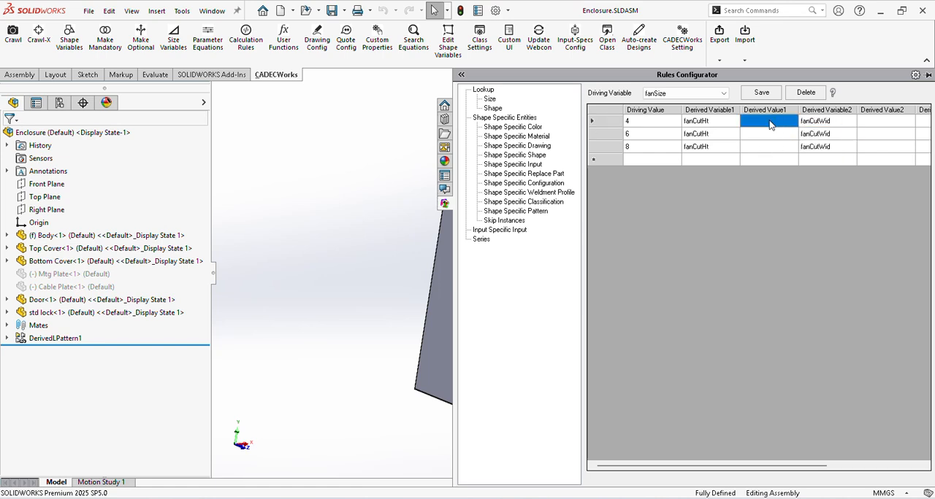
type("9")
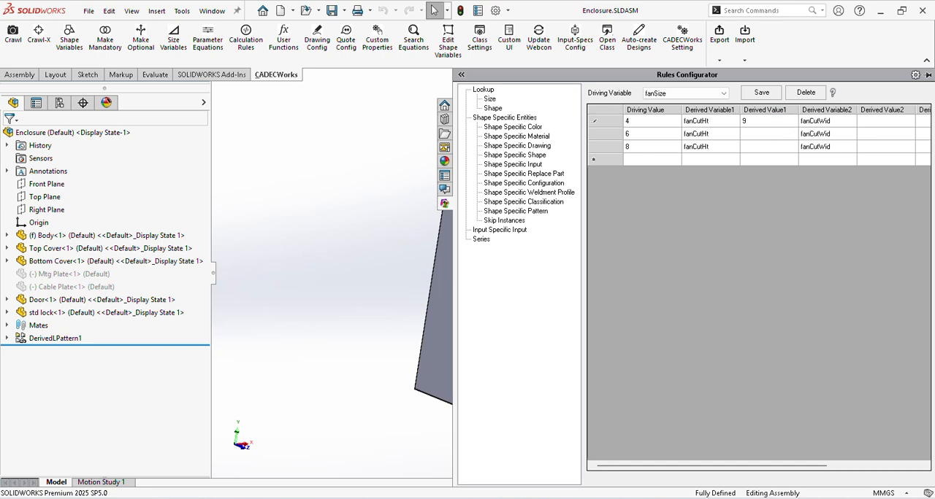
type("2")
key("Tab")
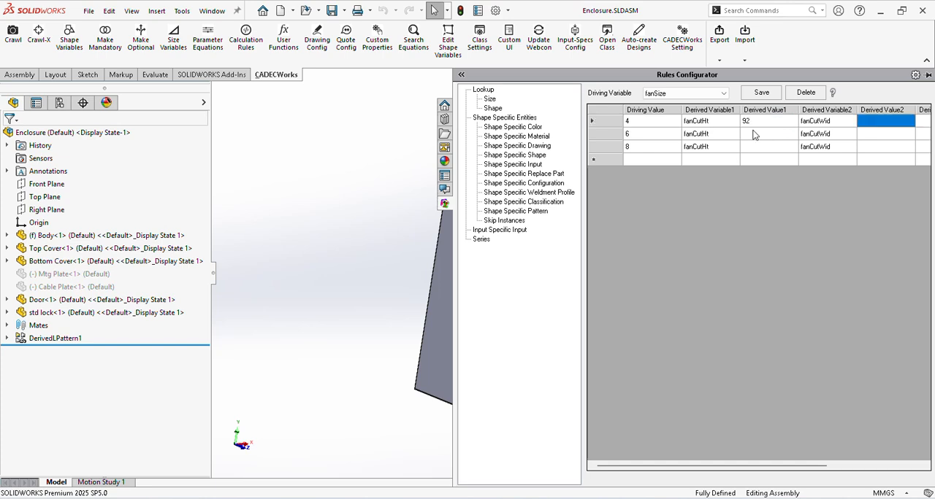
type("92")
Step: Set both derived values, fanCutHt and fanCutWid, to 120 for fan size 6
key("Down")
key("Left")
key("Left")
type("2")
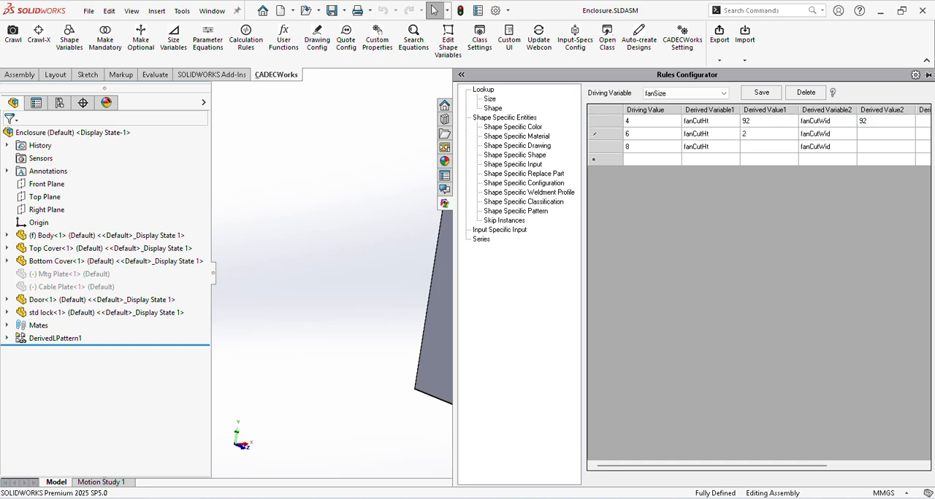
key("BackSpace")
type("120")
key("Tab")
type("120")
Step: Set fanCutHt and fanCutWid to 144 for fan size 8, and save the size lookup
key("Down")
key("Left")
key("Left")
type("144")
key("Tab")
type("144")
left_click(762, 93)
left_click(491, 279)
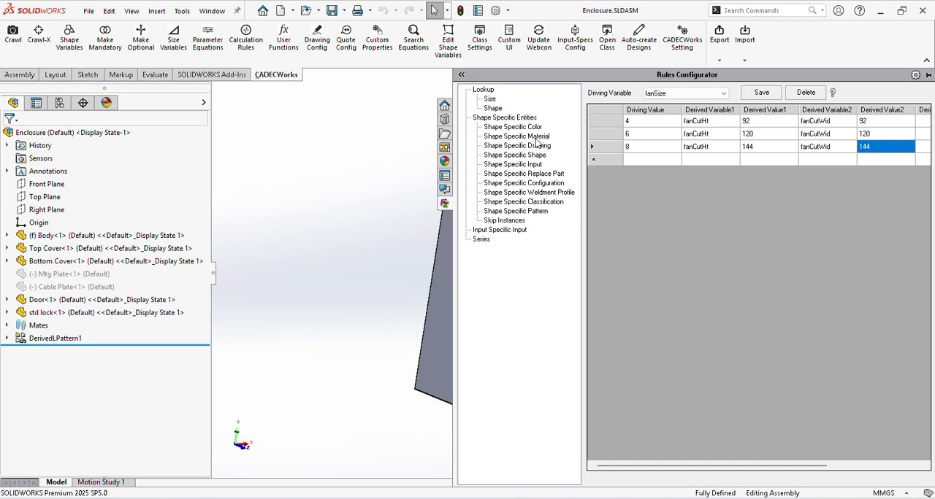
Step: Start a shape-specific material rule with variable Body Material, value MS and component Body-1
left_click(510, 138)
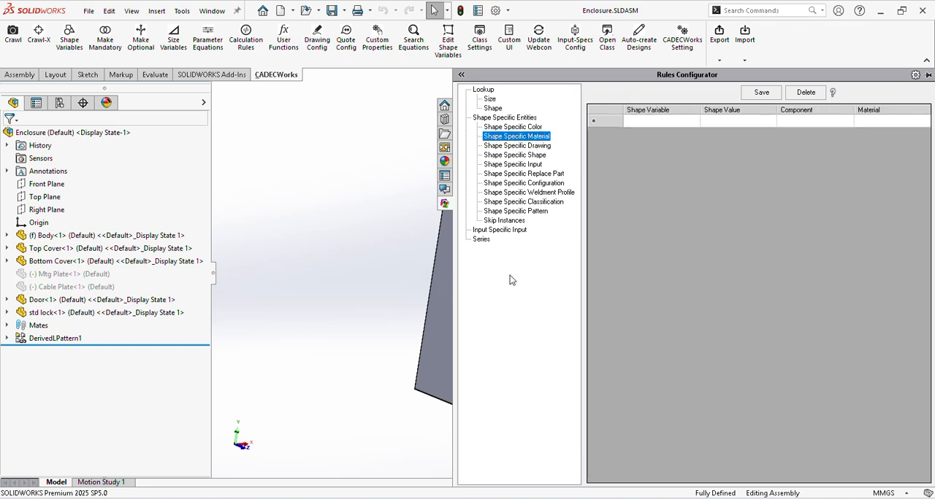
left_click(639, 121)
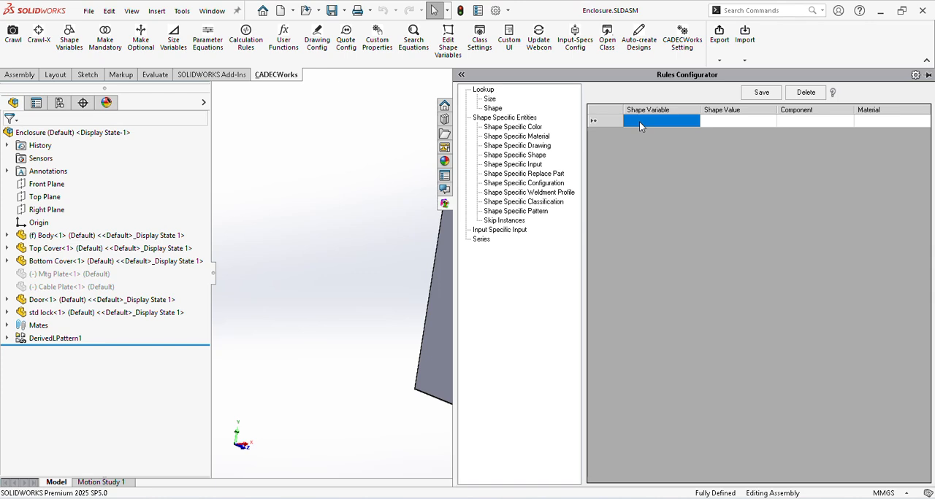
left_click(639, 121)
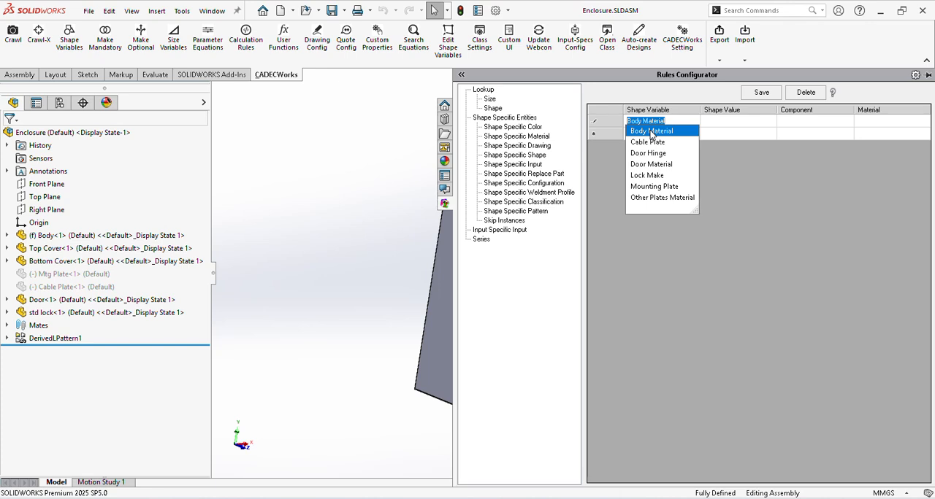
left_click(735, 123)
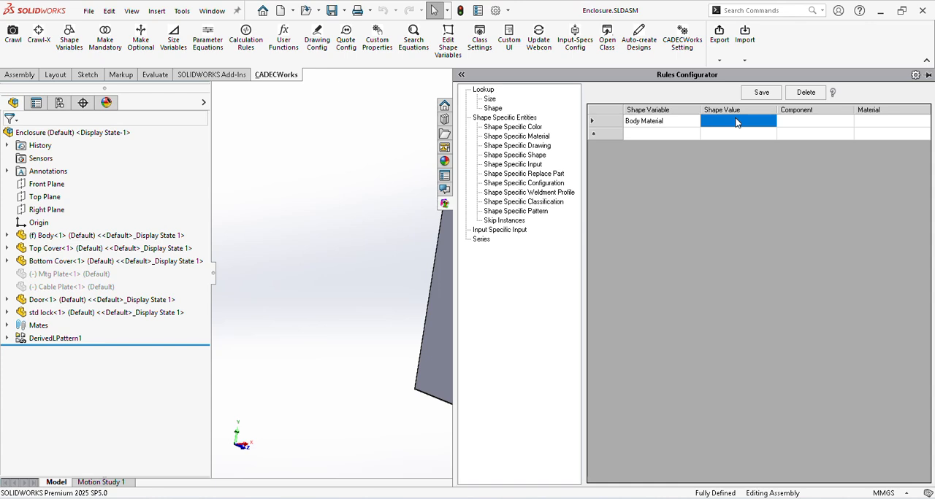
left_click(735, 123)
left_click(813, 124)
left_click(813, 124)
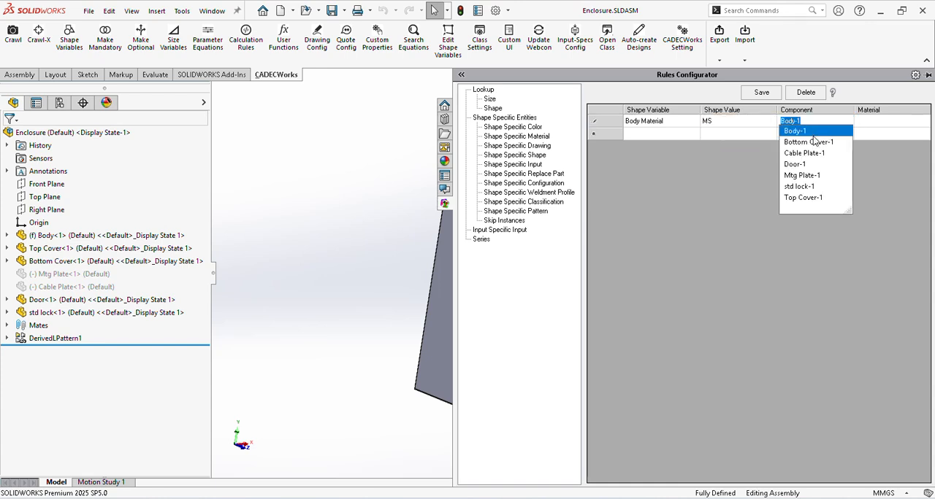
left_click(807, 133)
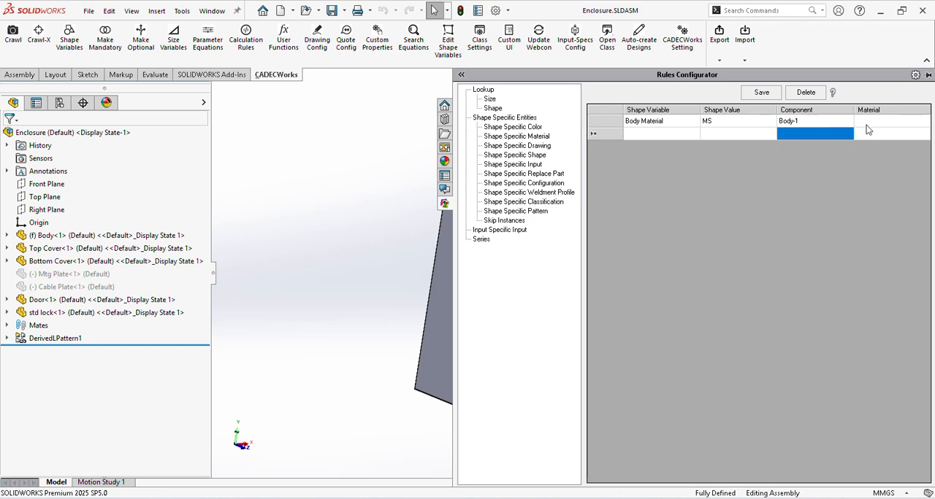
left_click(871, 126)
type("p")
key("BackSpace")
key("BackSpace")
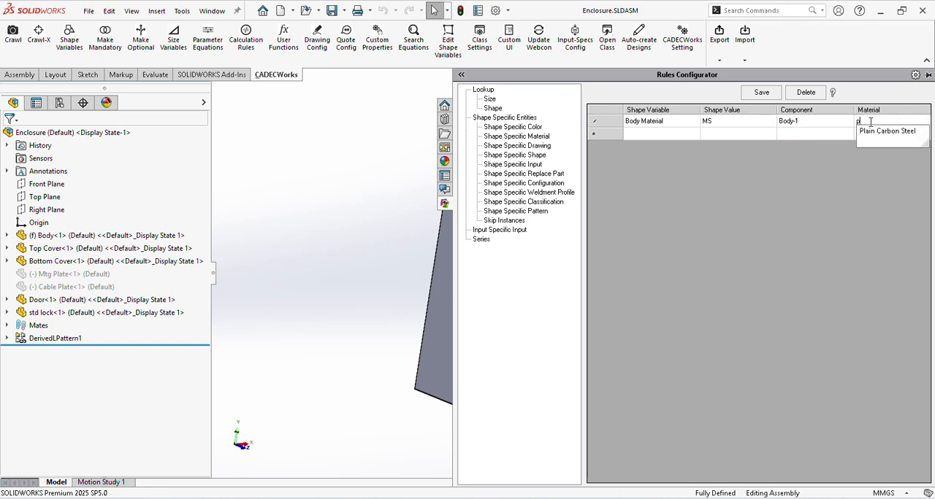
key("Return")
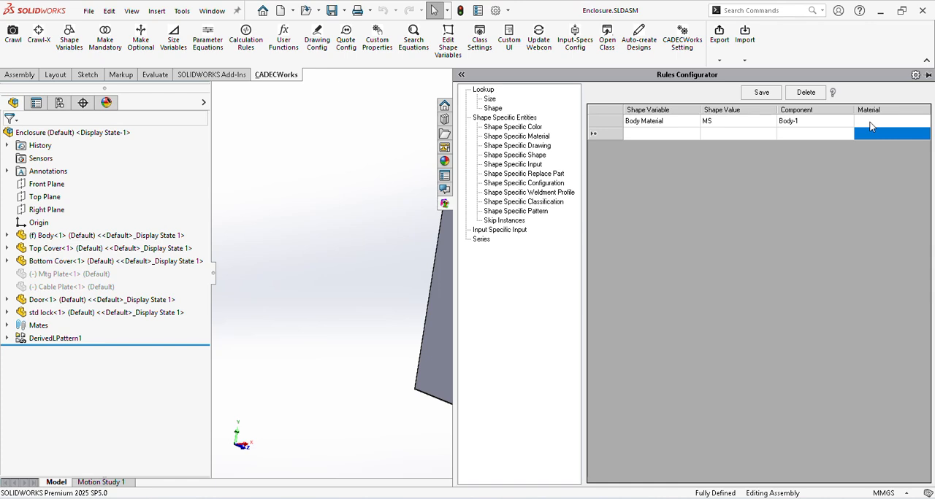
Step: Set the material of the Body Material MS rule to Plain Carbon Steel
left_click(875, 122)
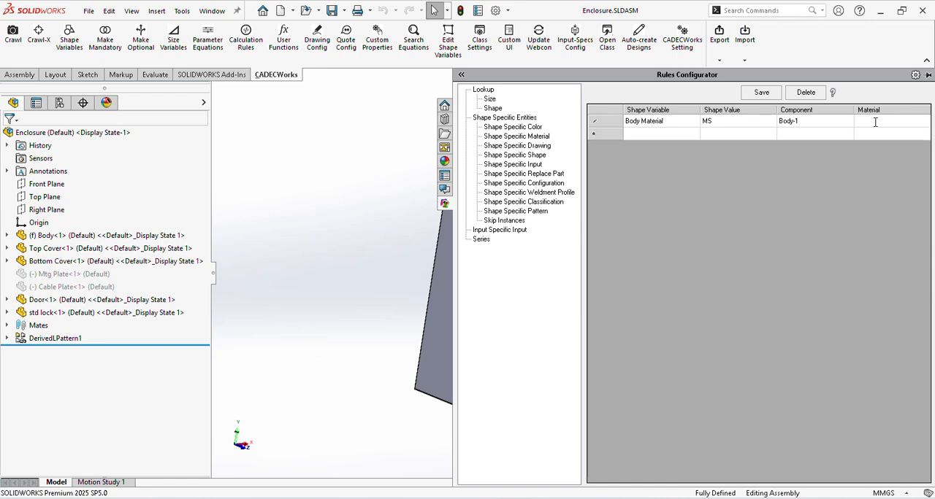
left_click(875, 122)
left_click(883, 120)
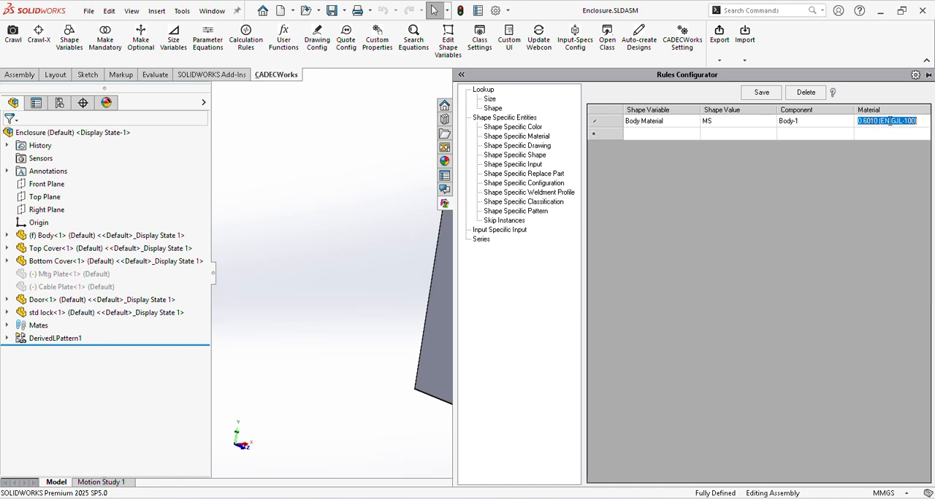
key("BackSpace")
type("plain Carbon Steel")
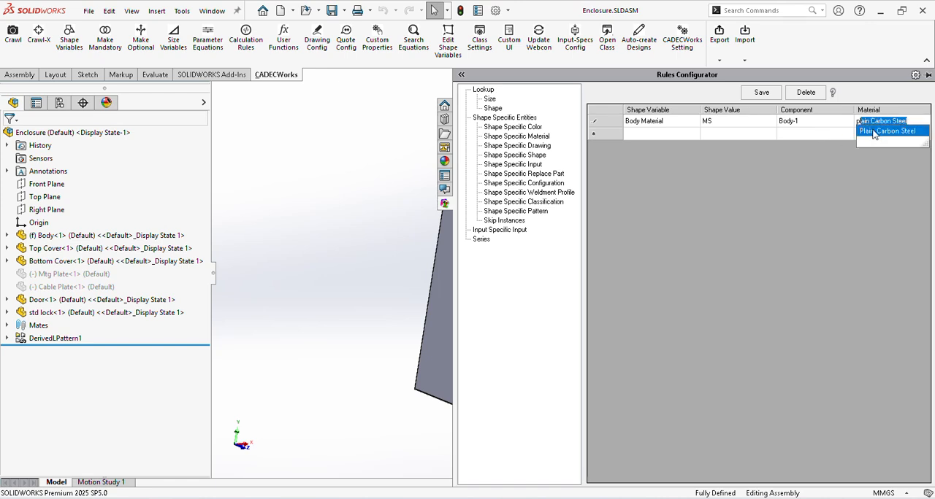
left_click(873, 132)
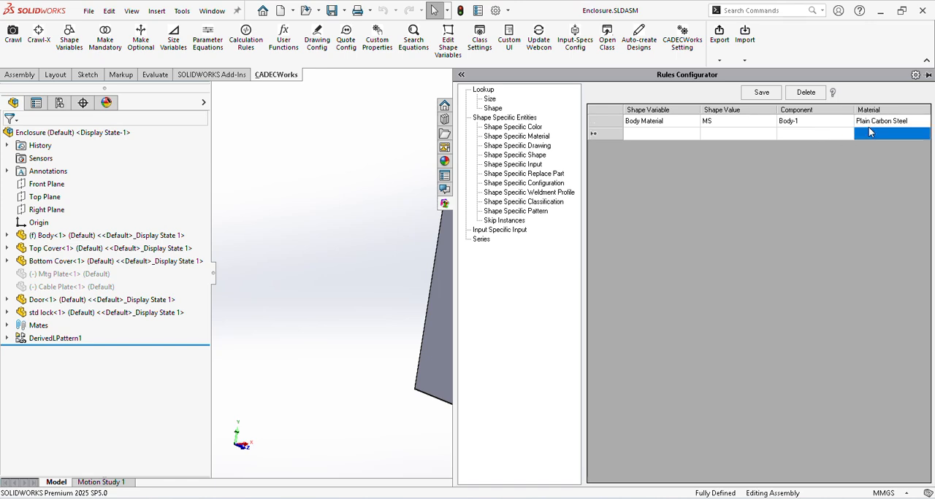
Step: Add a second Body Material rule that assigns Stainless Steel (ferritic) to Body-1 for the value SS
left_click(636, 135)
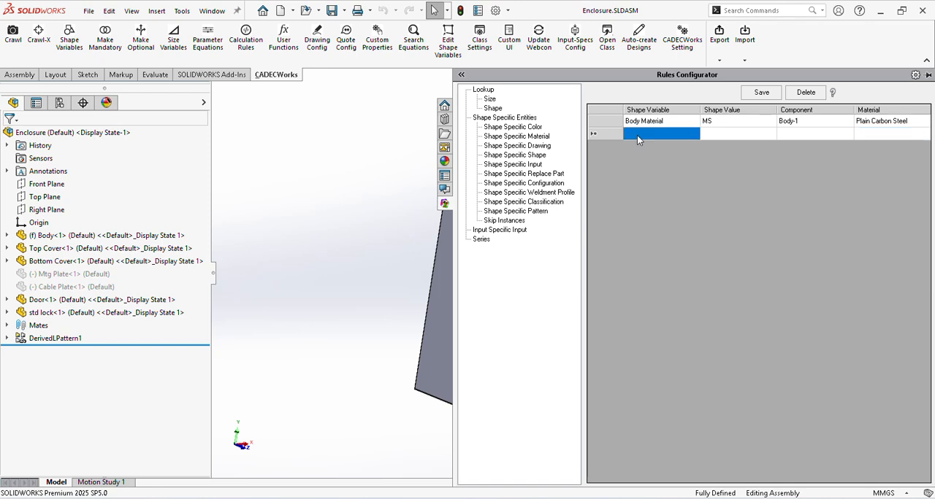
type("b")
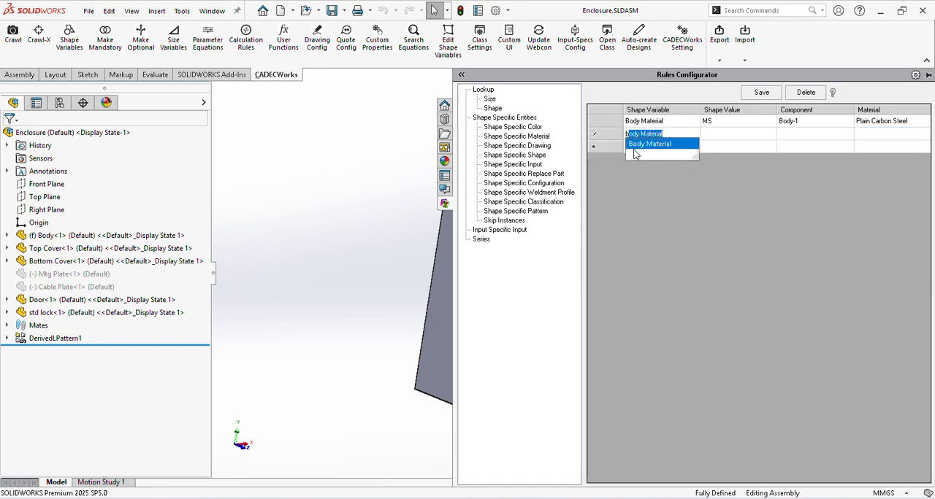
key("Return")
left_click(706, 134)
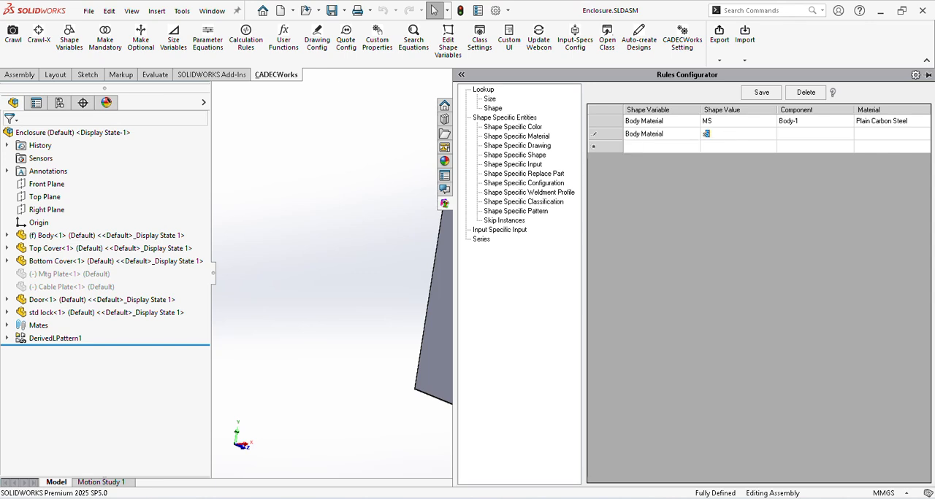
type("S")
left_click(786, 135)
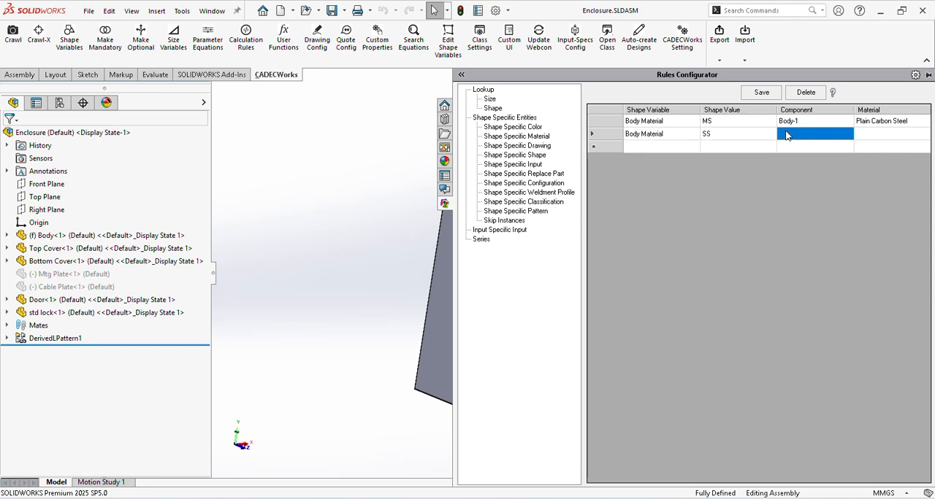
left_click(786, 135)
left_click(786, 135)
left_click(792, 144)
left_click(870, 139)
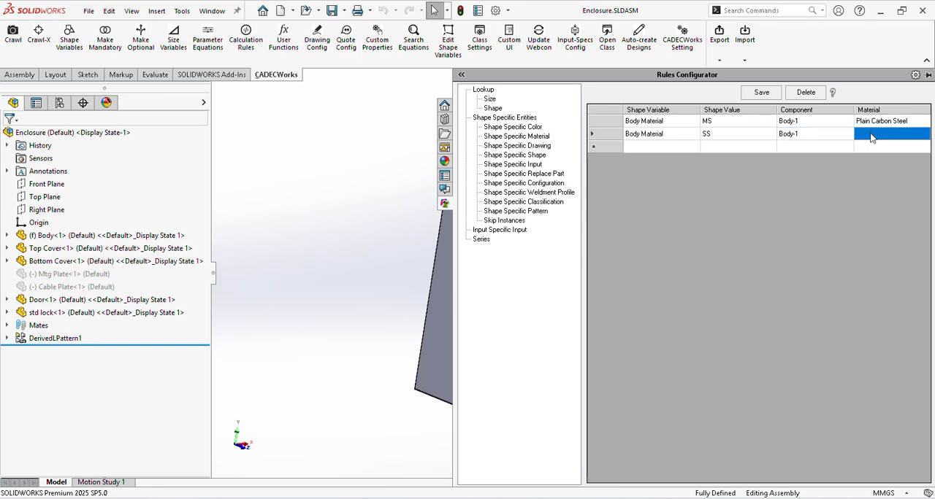
type("stainless Steel (ferritic")
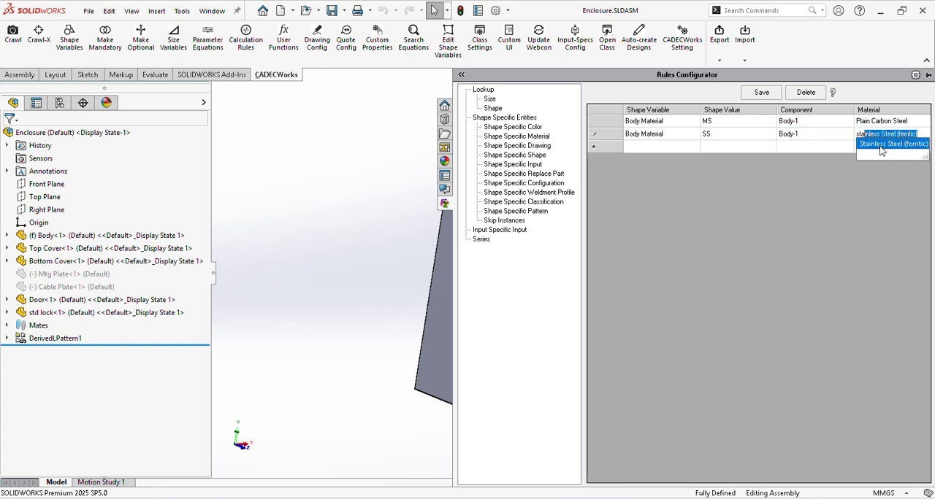
left_click(885, 145)
Step: Add two more material rule rows, both with Door Material as the shape variable
left_click(656, 145)
type("door Hinge")
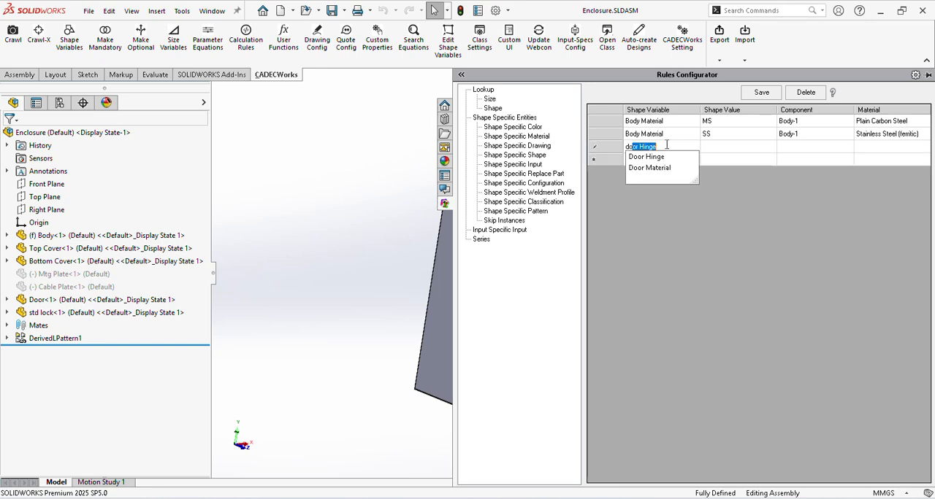
left_click(669, 168)
left_click(653, 159)
type("door Material")
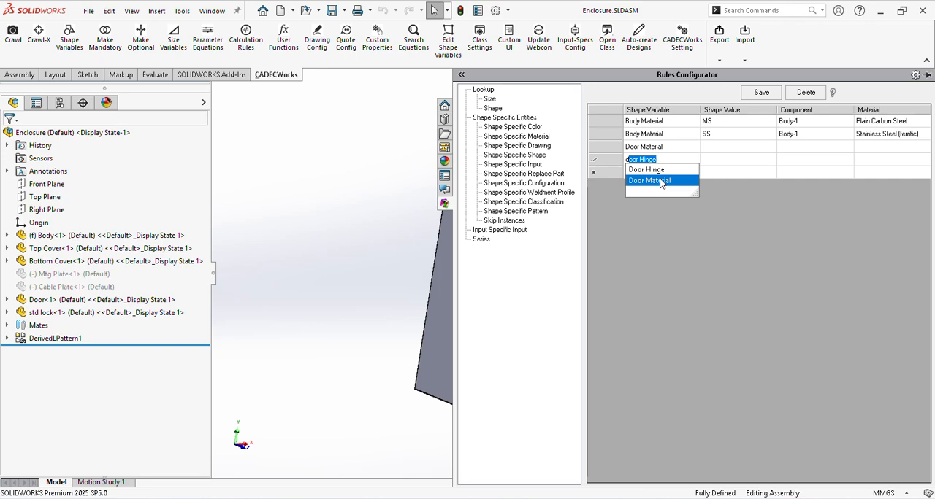
left_click(659, 182)
Step: Set the shape value to MS in both Door Material rows
left_click(710, 139)
left_click(712, 148)
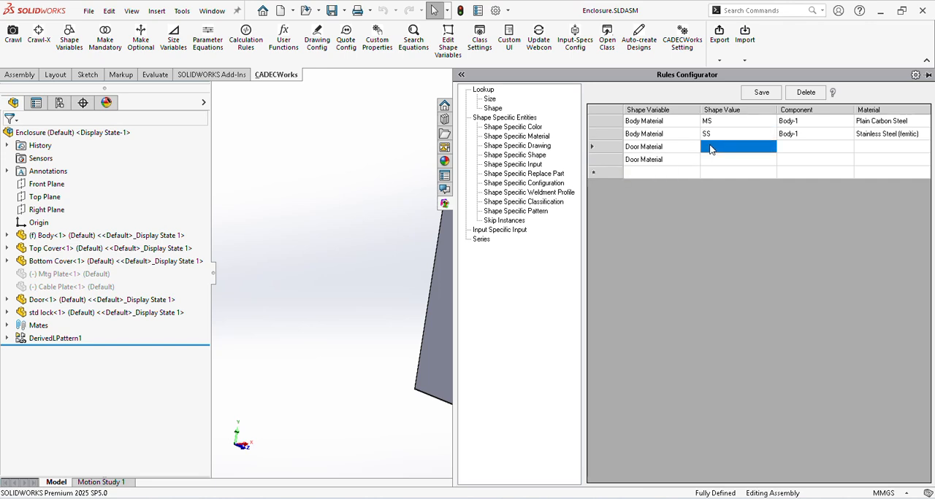
type("mS")
left_click(716, 162)
left_click(715, 162)
type("m")
Step: Assign component Door-1 to both Door Material rows
left_click(792, 150)
type("door-1")
left_click(797, 162)
left_click(797, 161)
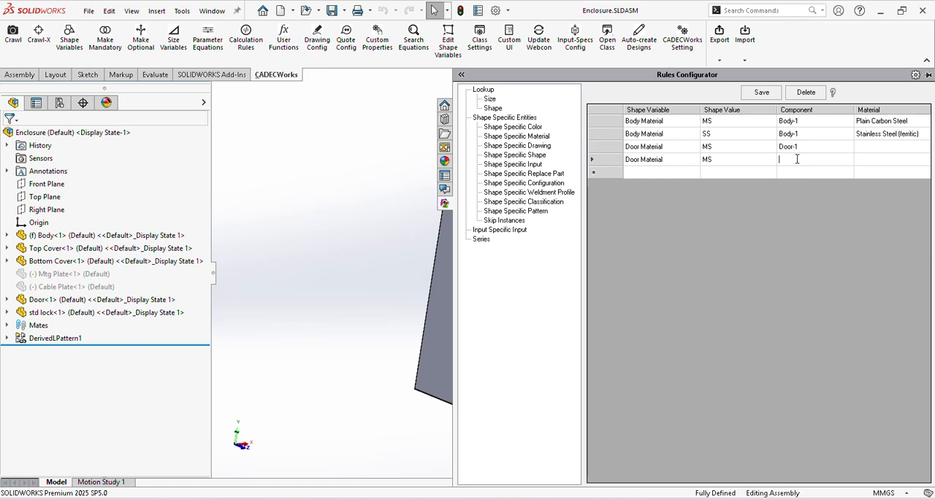
type("d")
left_click(797, 173)
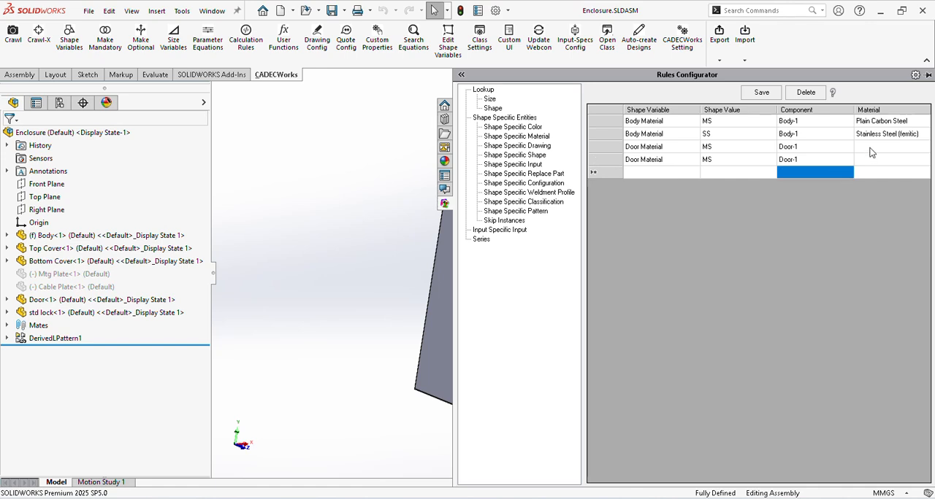
Step: Assign Plain Carbon Steel to the first Door Material row and Stainless Steel (ferritic) to the second
left_click(869, 149)
left_click(869, 149)
type("p")
left_click(869, 158)
left_click(870, 158)
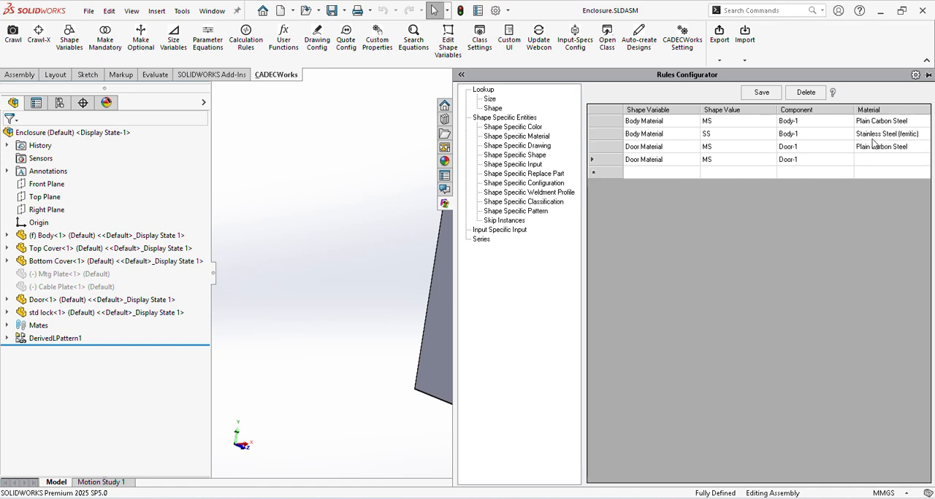
left_click(875, 136)
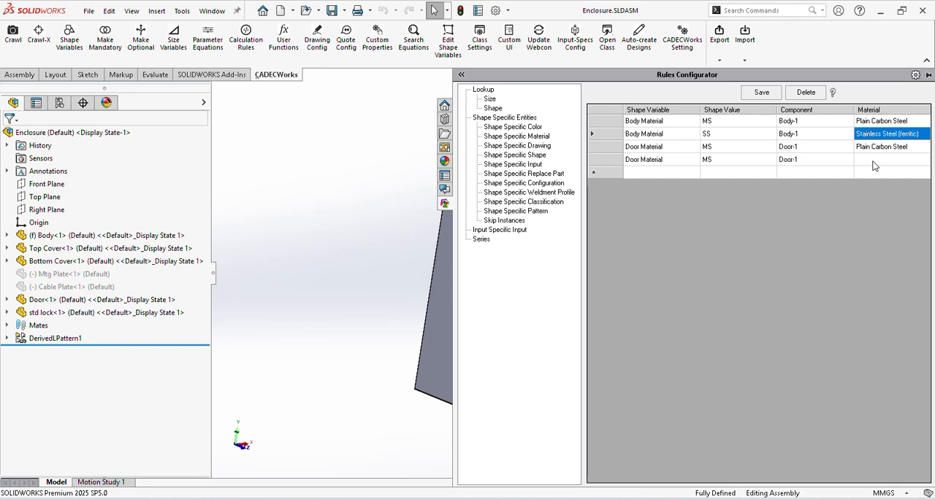
left_click(871, 162)
type("s")
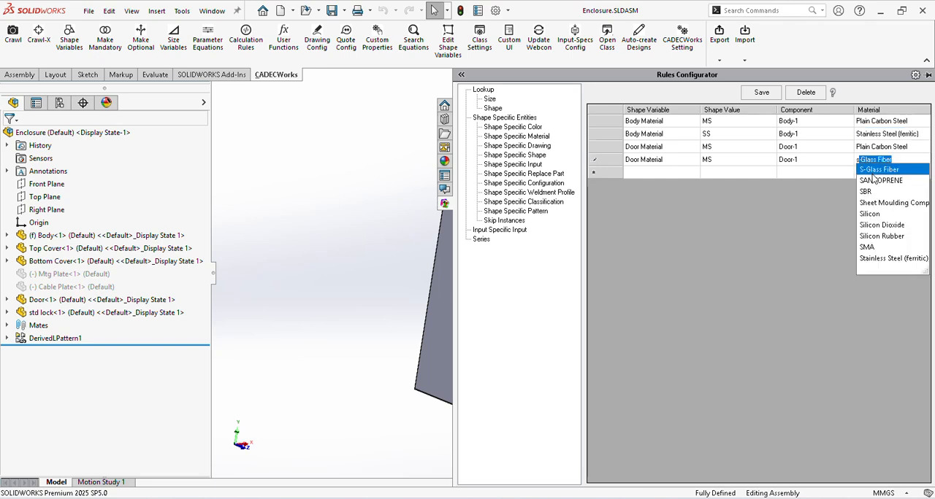
type("tainle")
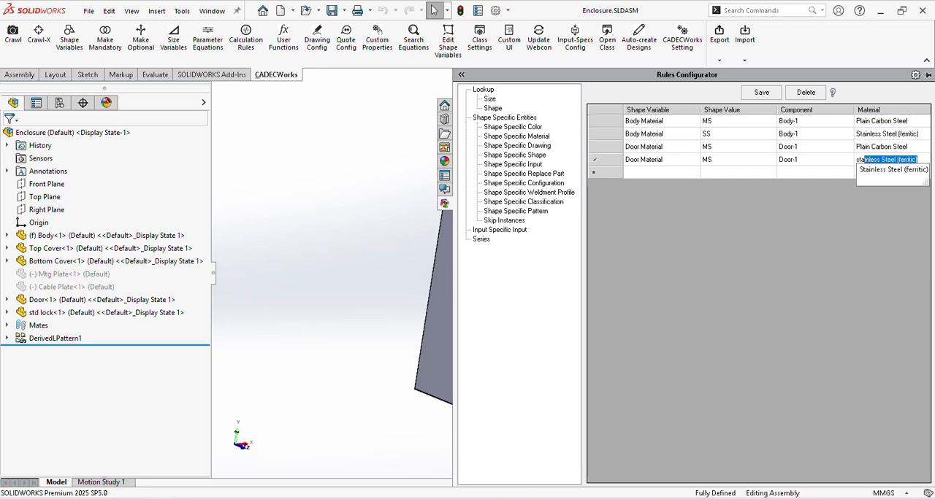
left_click(890, 170)
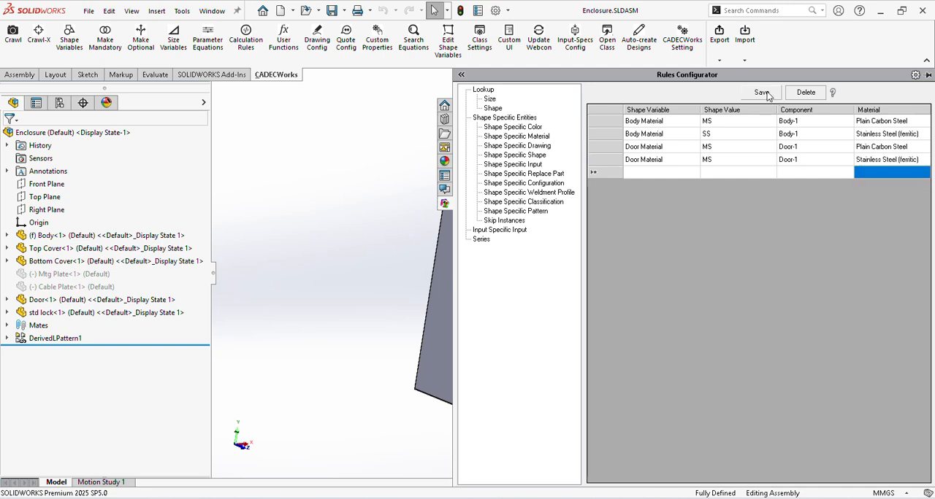
Step: Save the shape-specific material rules, replacing the old records
left_click(762, 92)
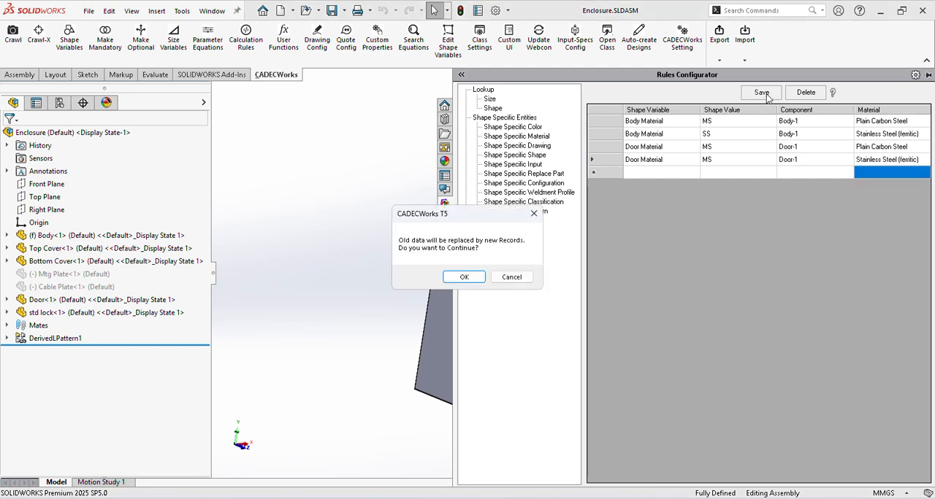
left_click(466, 277)
left_click(485, 279)
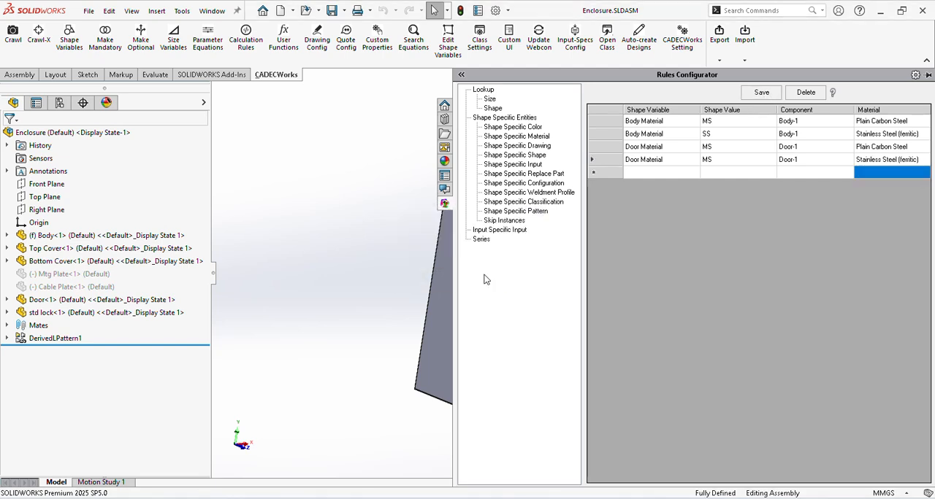
Step: Leave the rules configurator and open the parametric equation editor, narrowed so the enclosure model stays uncovered
left_click(244, 48)
left_click(355, 204)
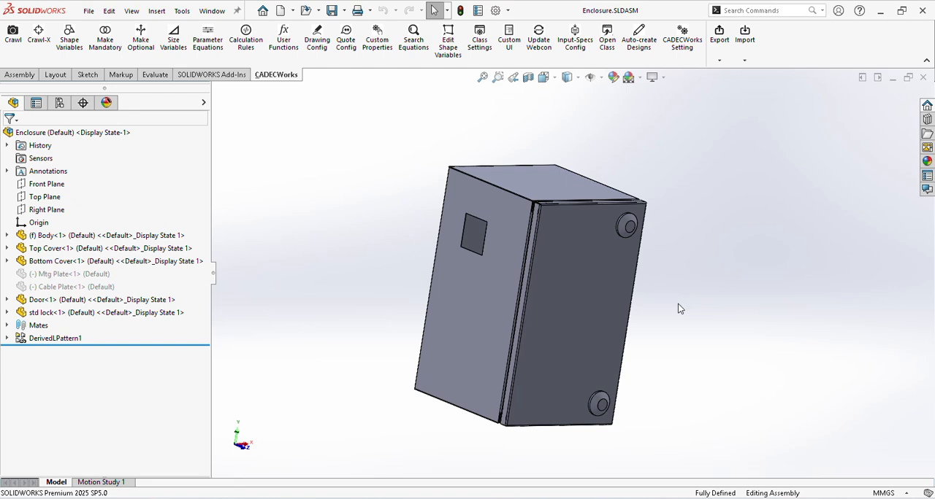
middle_click_drag(682, 310, 632, 219)
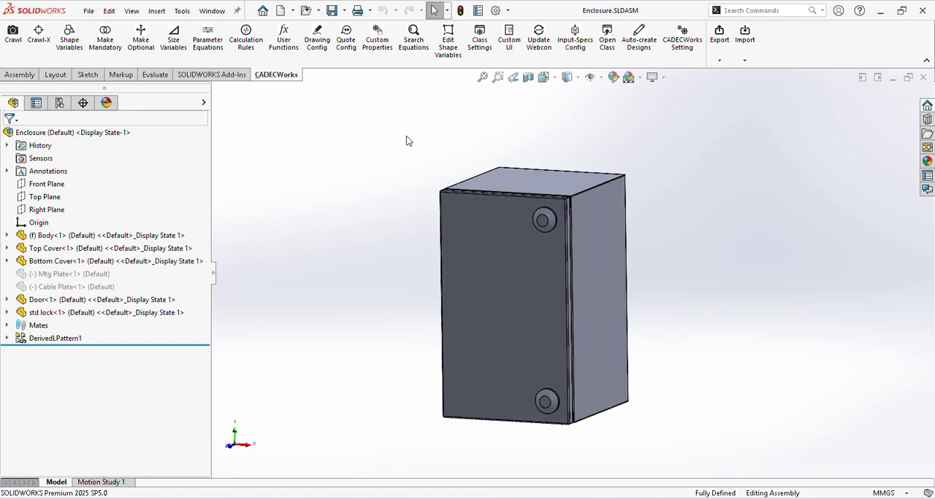
middle_click_drag(520, 264, 561, 263)
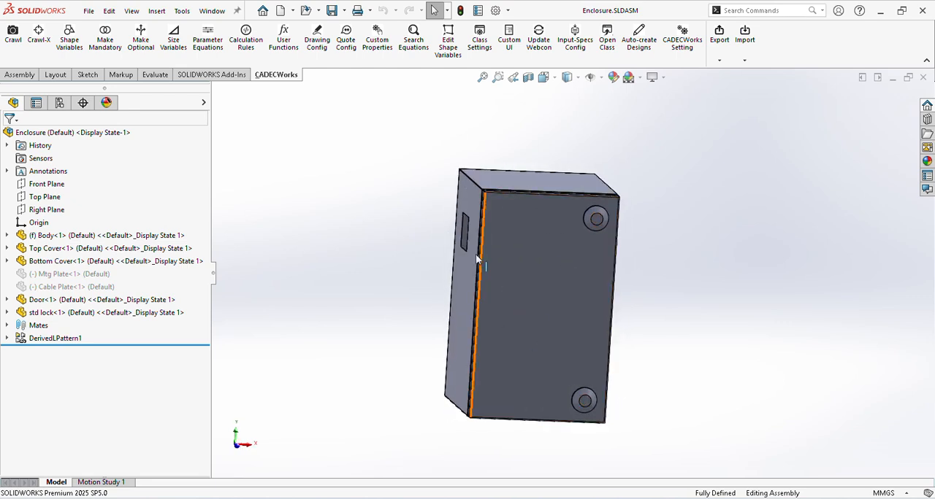
left_click(207, 43)
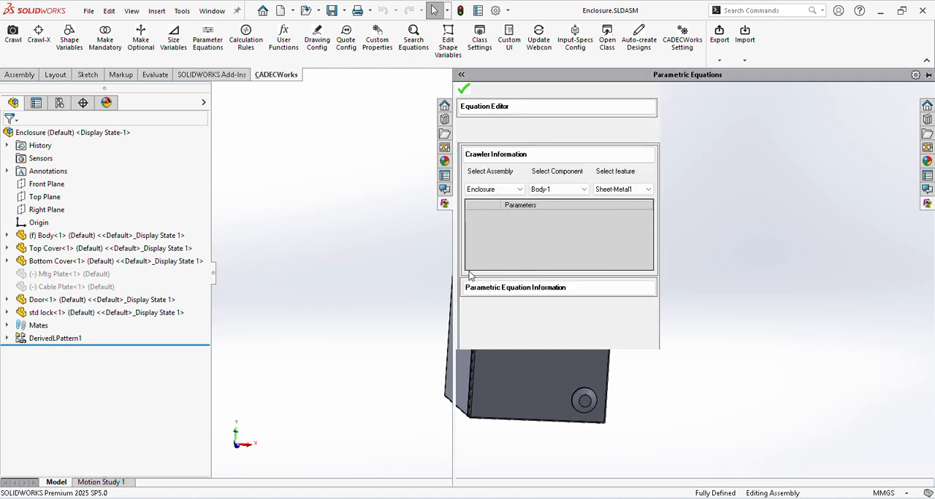
left_click_drag(453, 265, 693, 261)
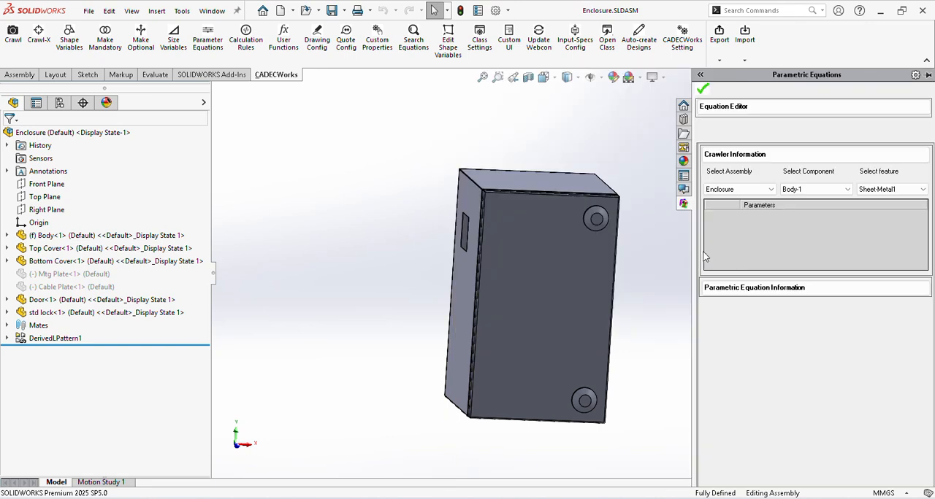
Step: List the parameters of Body-1's fanCut feature and set the equation editor to adding equations
left_click(815, 189)
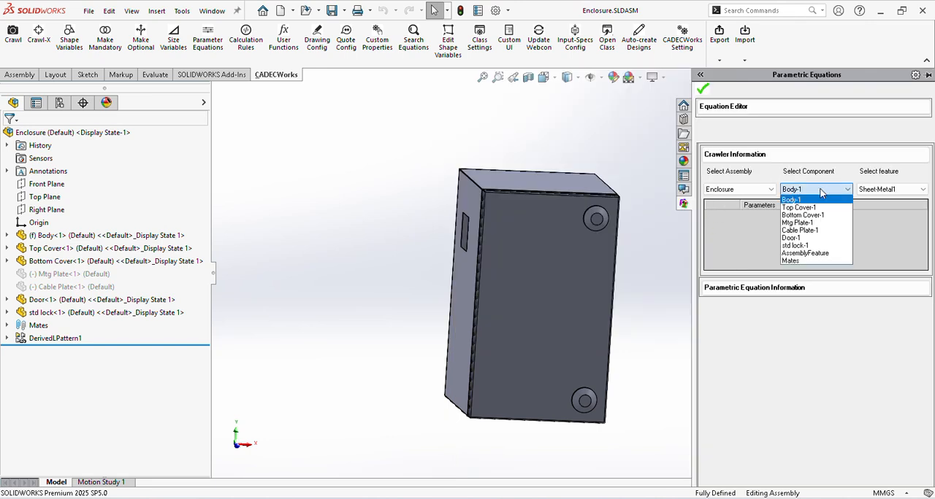
left_click(807, 201)
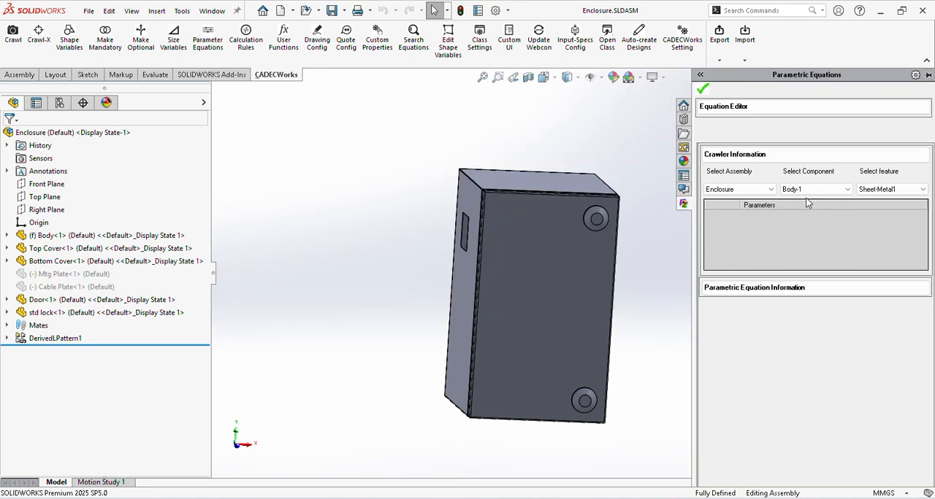
left_click(890, 189)
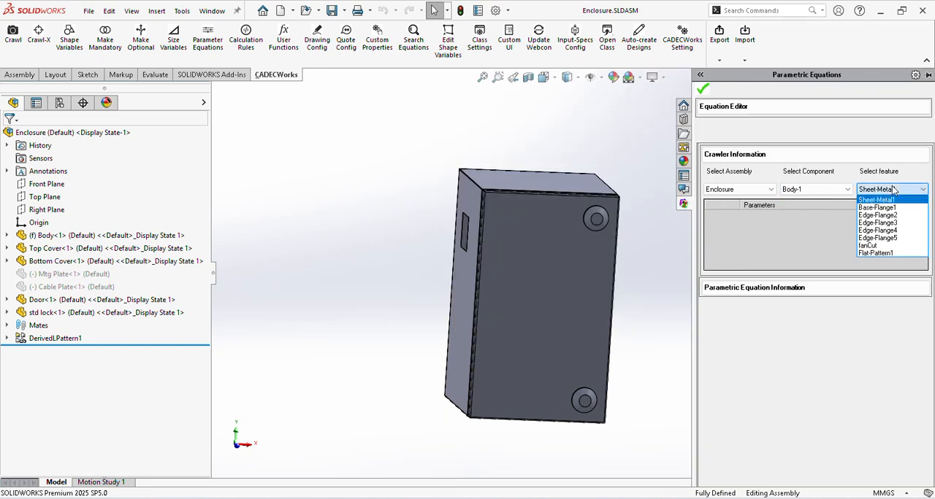
left_click(891, 247)
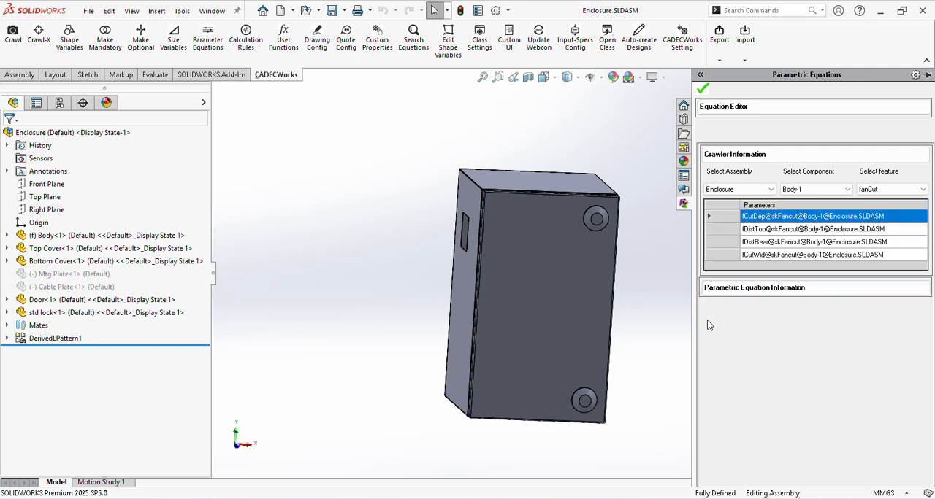
left_click(726, 123)
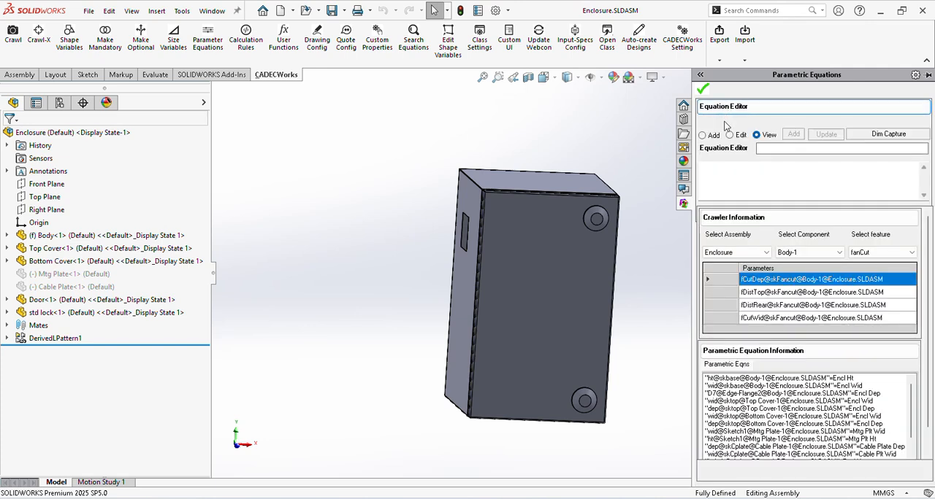
left_click(702, 135)
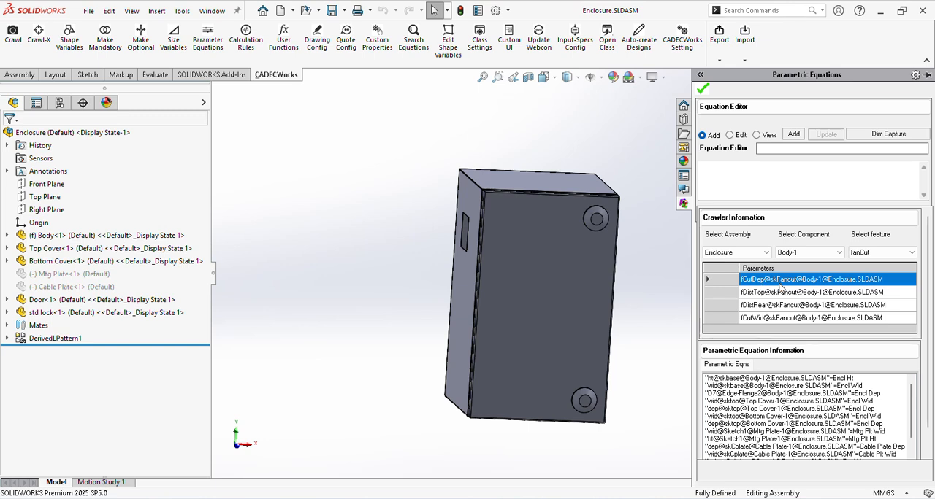
Step: Add an equation driving fCutDep@skFancut of Body-1 with the fanCutWid variable
double_click(765, 284)
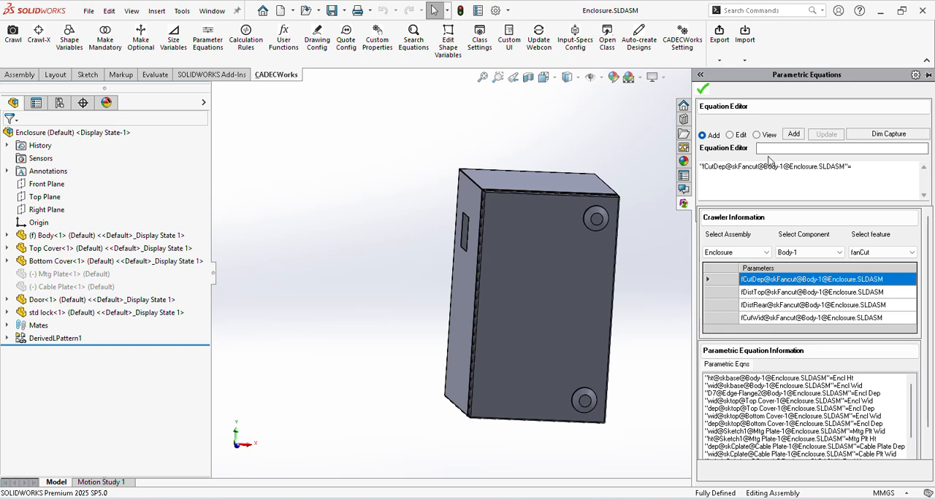
type("fanCutHt")
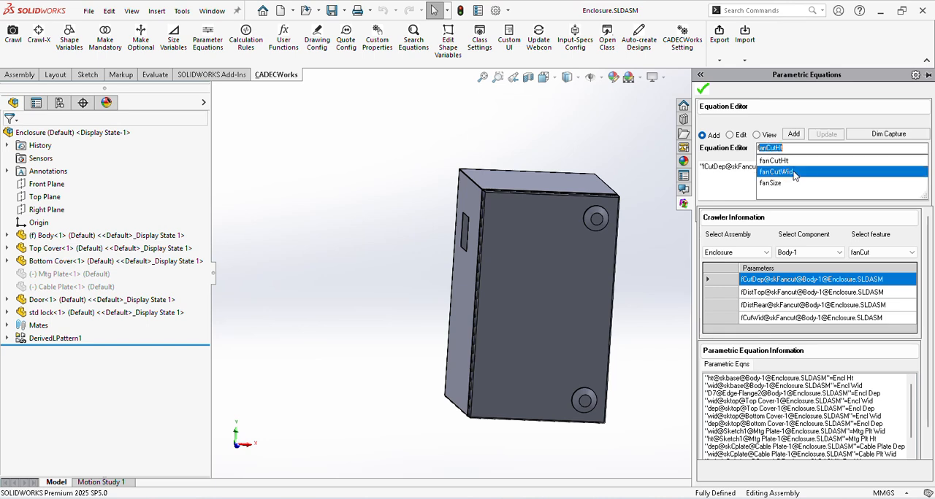
left_click(794, 173)
left_click(793, 135)
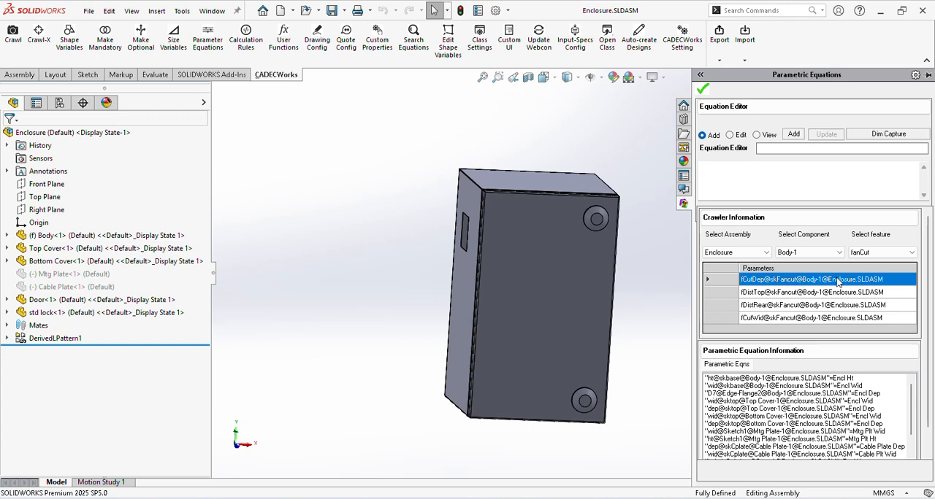
left_click_drag(912, 401, 928, 448)
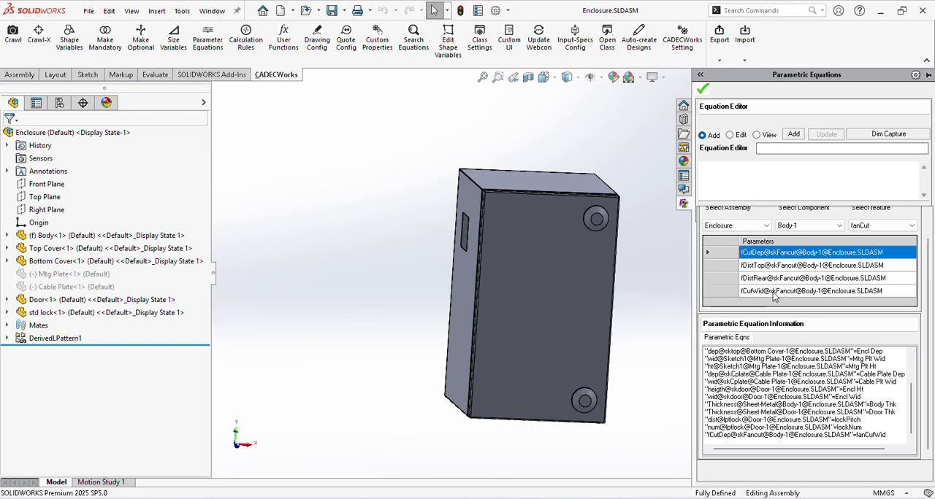
Step: Draft an equation for fCutWid@skFancut of Body-1 using the fanCutHt variable
double_click(776, 292)
left_click(819, 150)
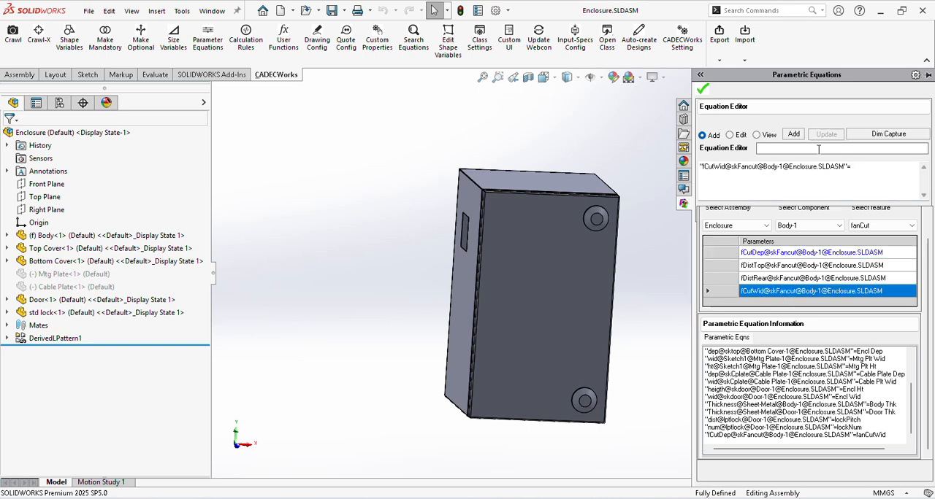
type("fanCutHt")
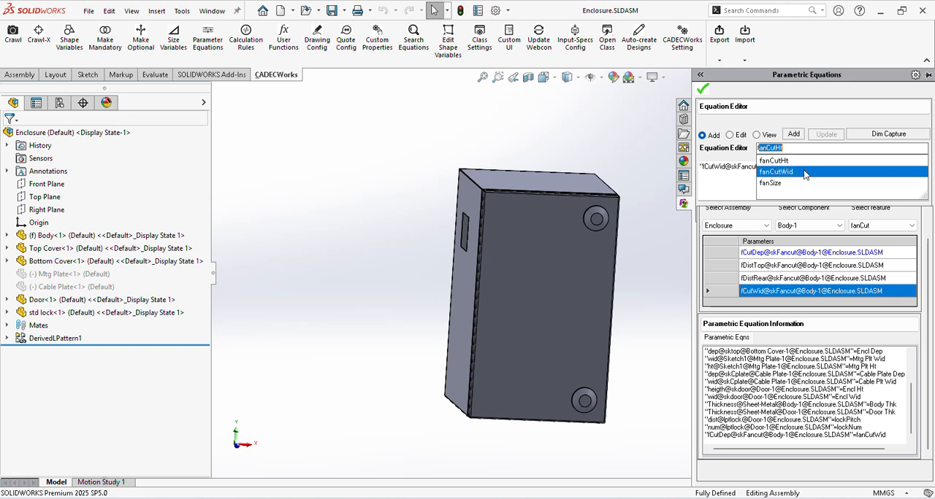
left_click(807, 162)
left_click(795, 136)
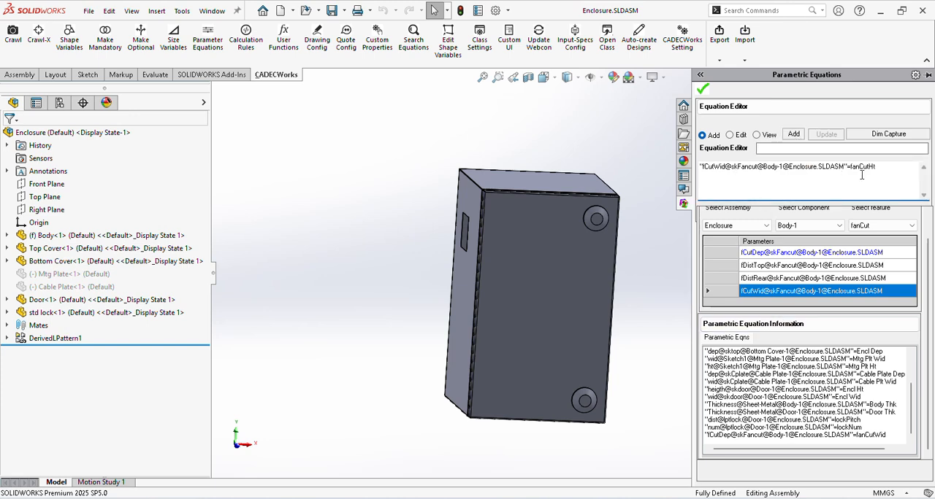
Step: Replace fanCutHt with fanCutWid in the drafted fCutWid@skFancut equation and add it to the parametric equations
left_click_drag(875, 166, 856, 166)
key("BackSpace")
key("BackSpace")
key("BackSpace")
left_click(782, 148)
type("fanCutHt")
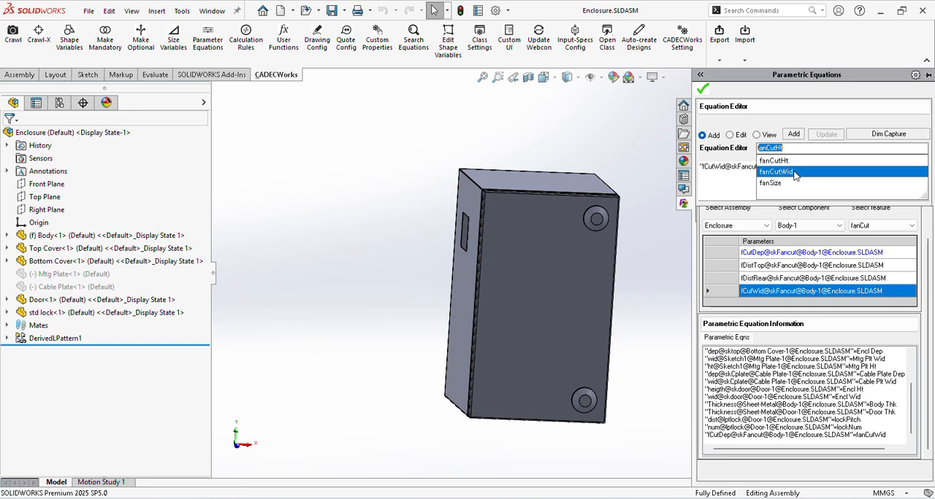
left_click(795, 172)
left_click(793, 134)
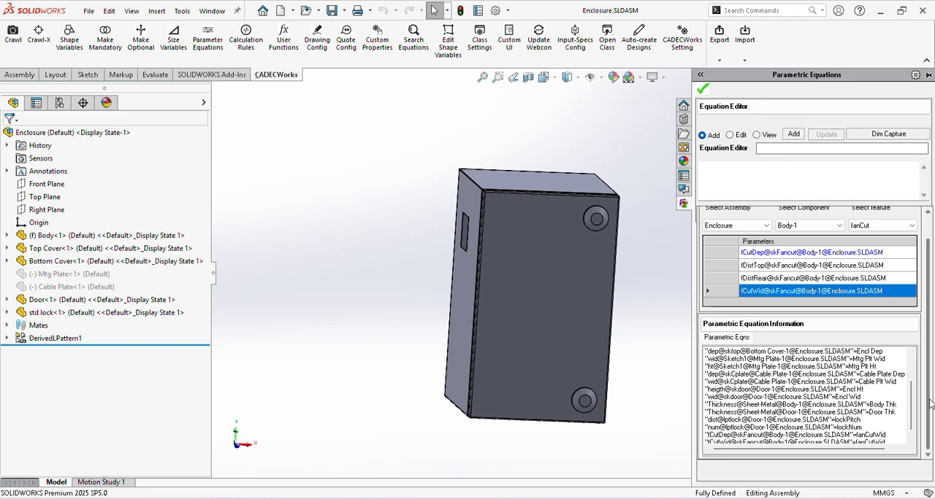
Step: Open the existing fCutDep@skFancut equation of Body-1 for editing
scroll(912, 419, "down", 1)
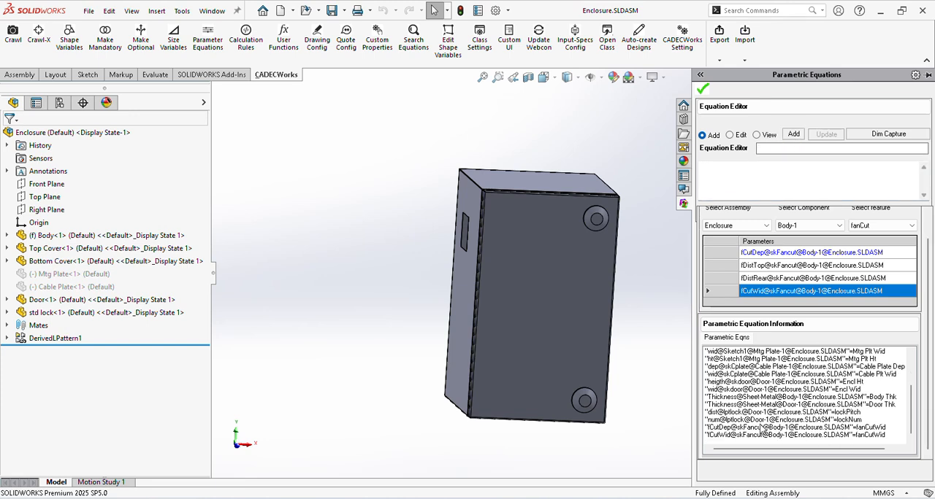
left_click(763, 429)
left_click(734, 135)
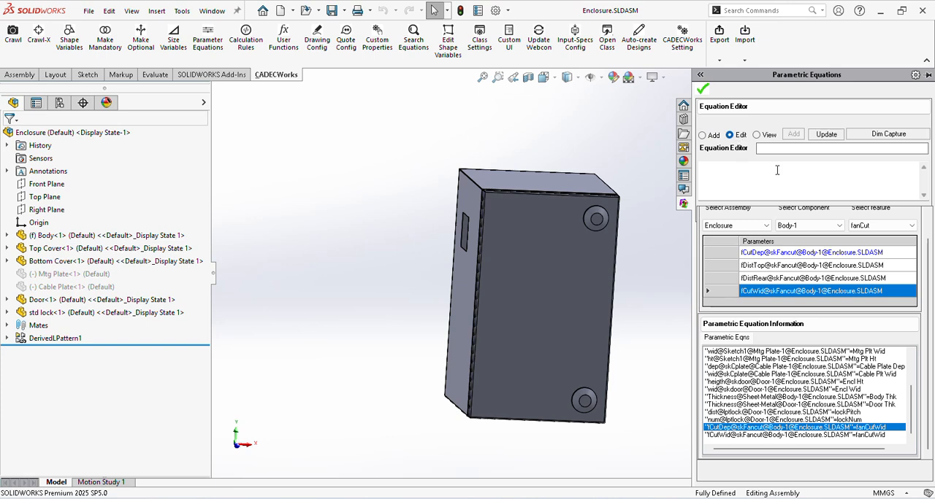
double_click(738, 429)
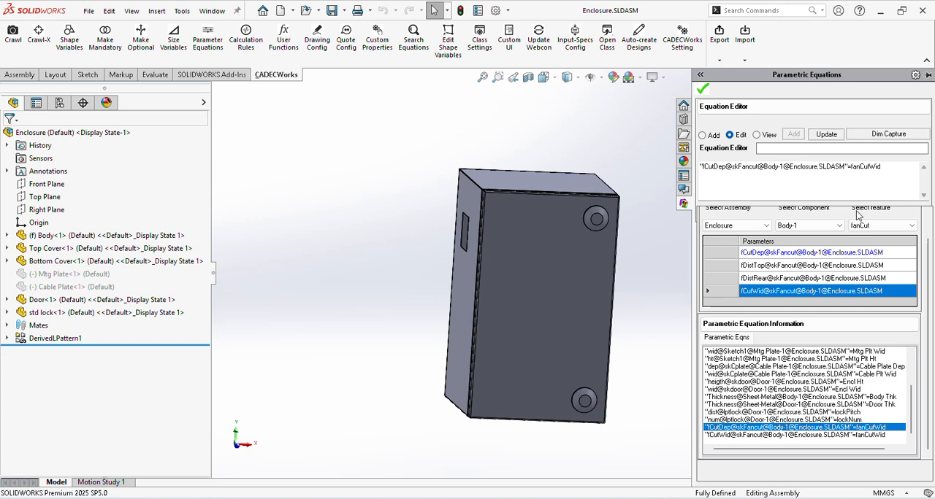
Step: Examine the fan cutout on the enclosure body's side face and its feature dimensions
middle_click_drag(498, 241, 470, 211)
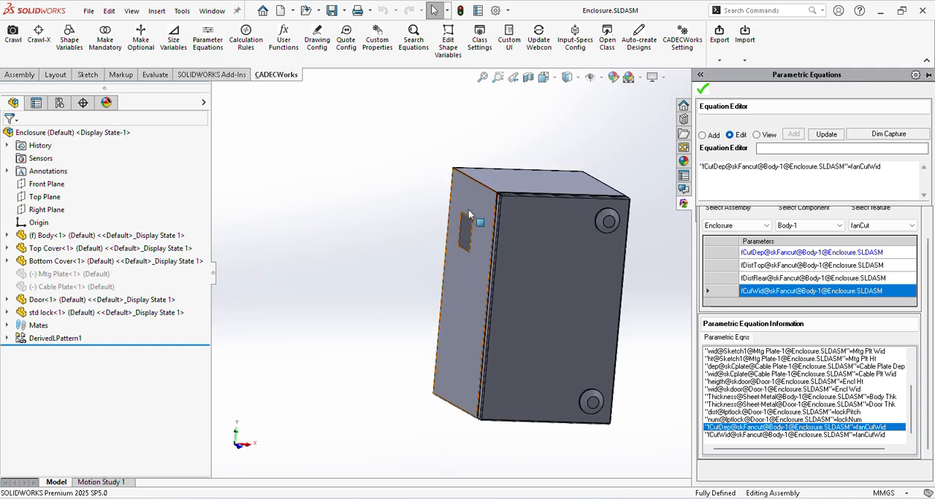
left_click(467, 209)
scroll(471, 231, "down", 6)
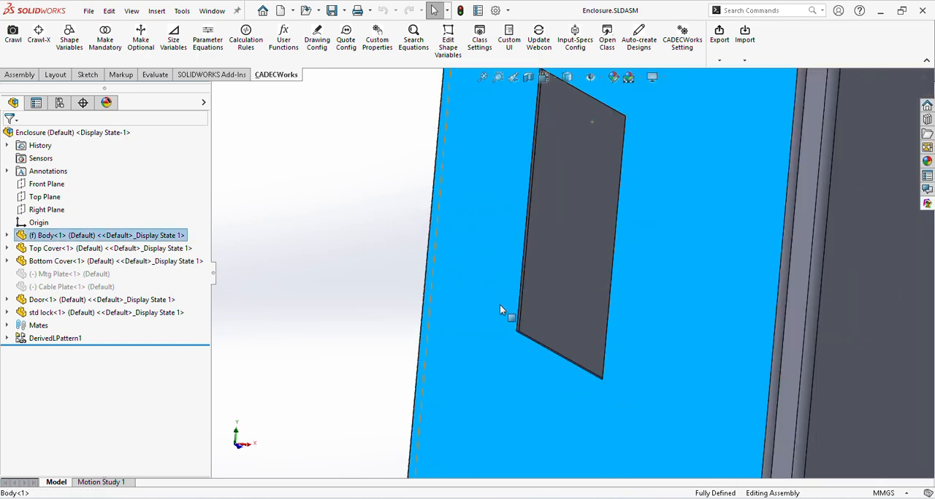
left_click(586, 326)
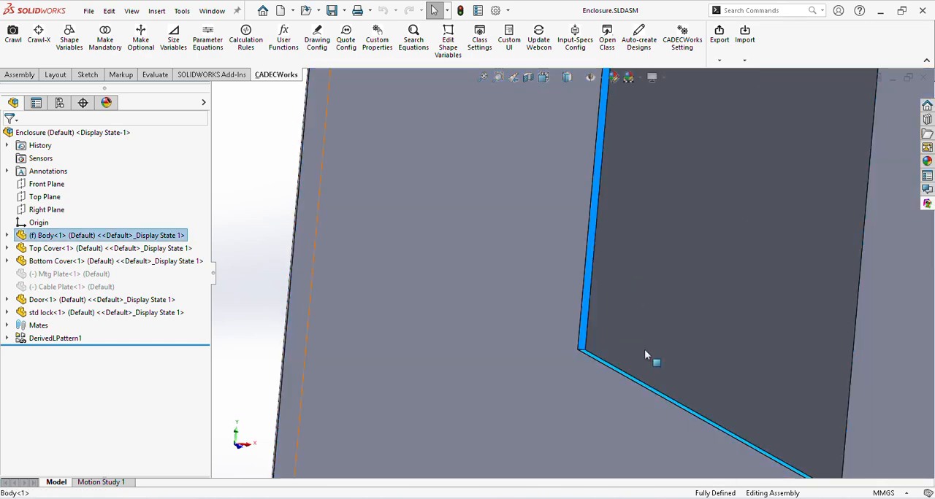
scroll(643, 335, "up", 5)
scroll(621, 259, "up", 4)
middle_click_drag(689, 283, 710, 288)
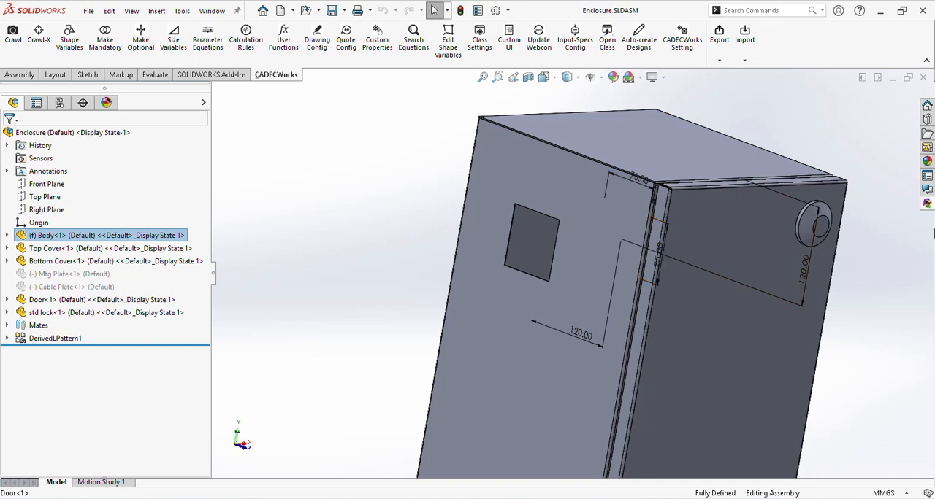
Step: Change the fCutDep@skFancut equation to use fanCutHt, update it, and return the equation editor to view mode
left_click(926, 204)
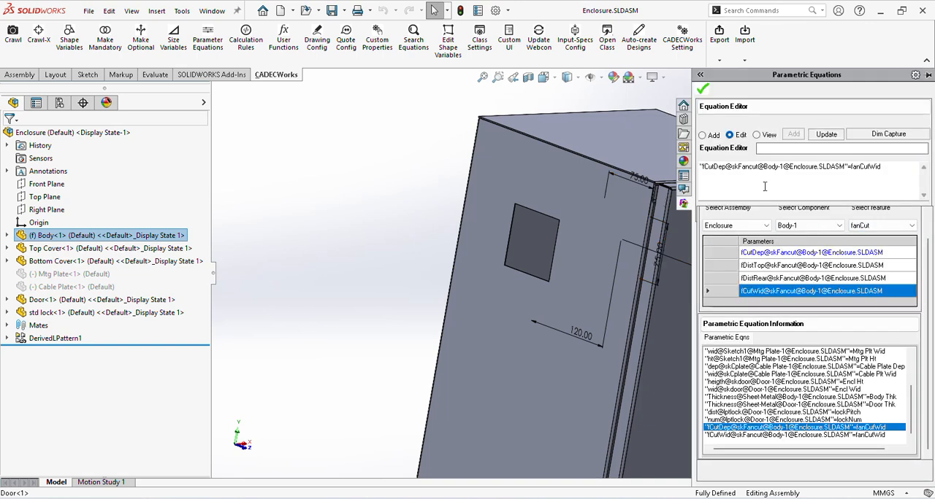
left_click_drag(891, 167, 850, 168)
key("Delete")
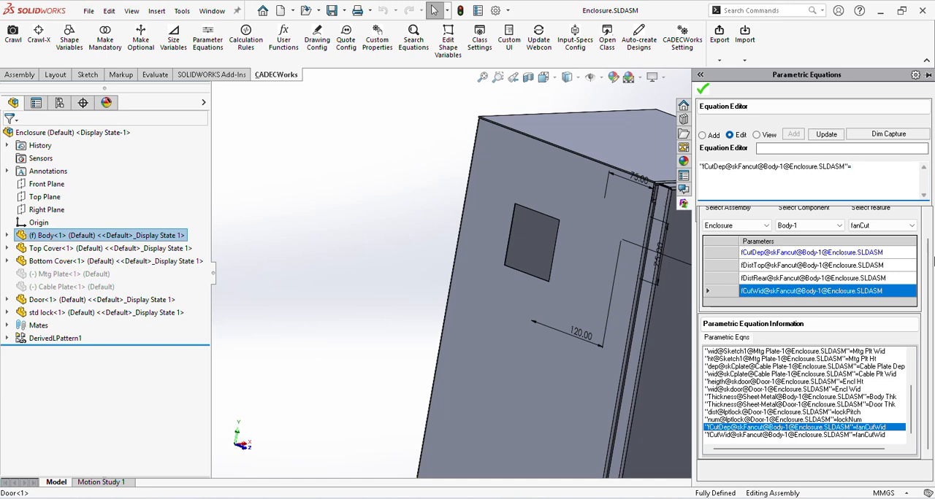
left_click(775, 149)
left_click(788, 165)
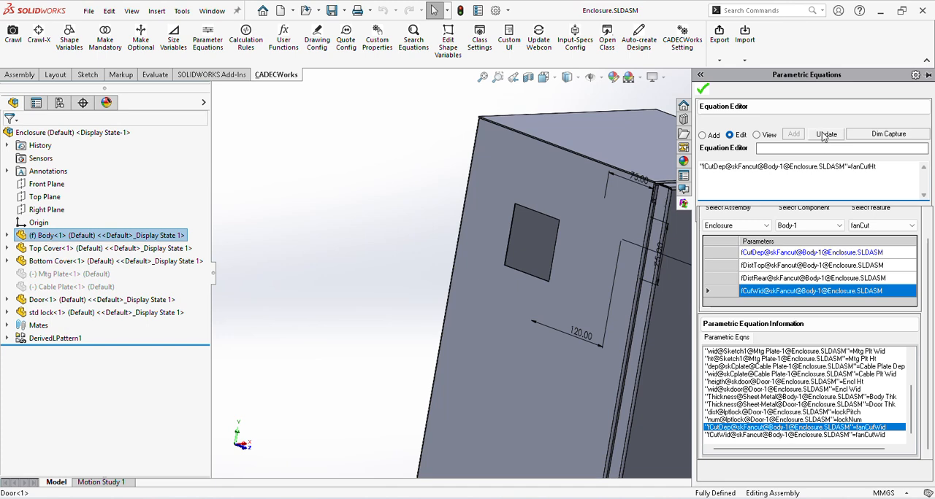
left_click(824, 136)
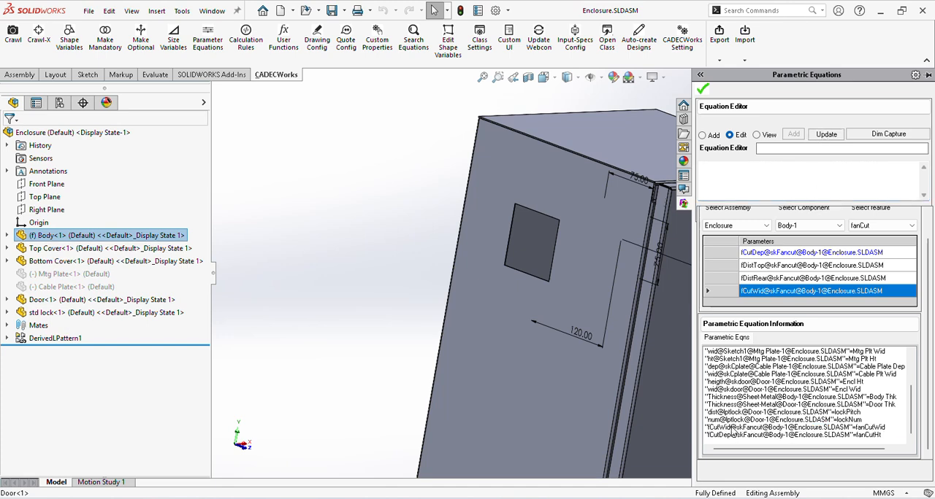
left_click(734, 428)
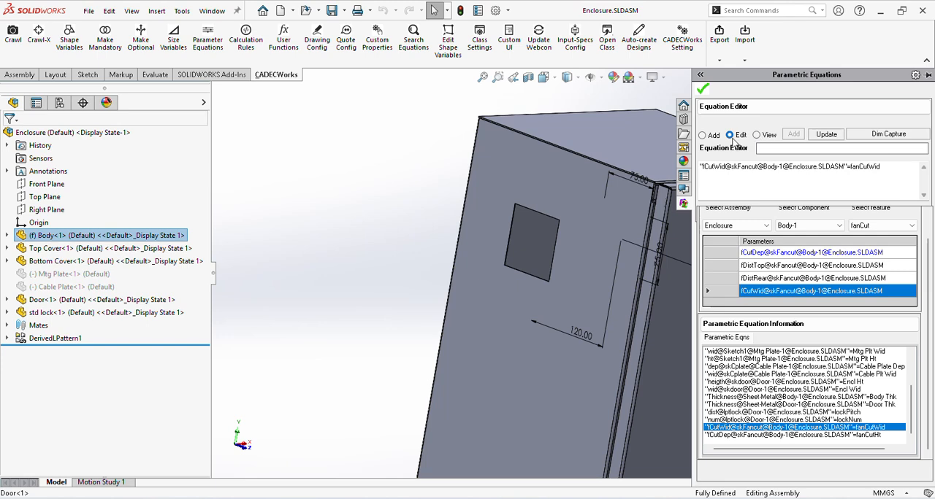
left_click(757, 135)
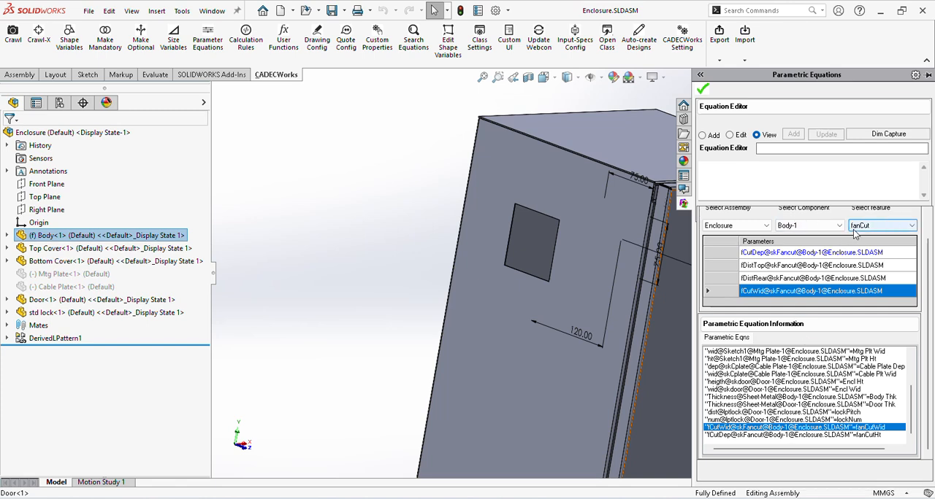
Step: List the parameters of the lockcut feature of component Door-1
scroll(922, 299, "up", 1)
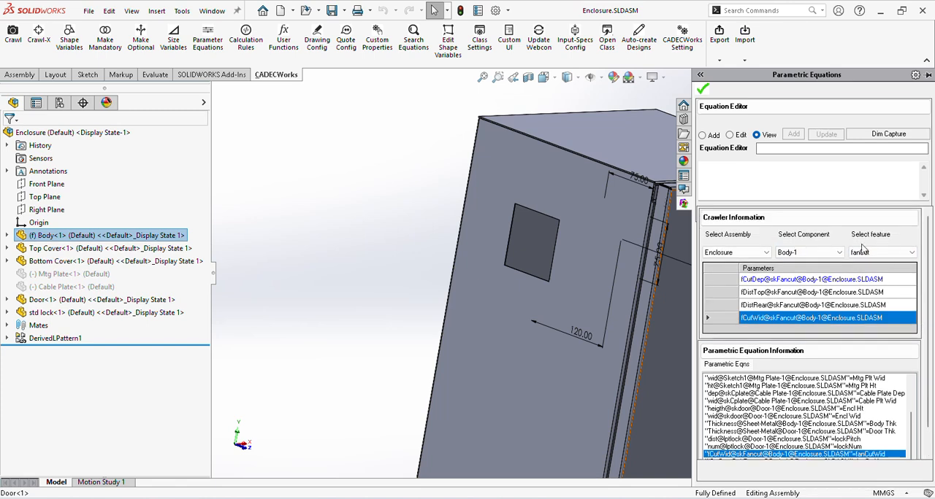
left_click(825, 254)
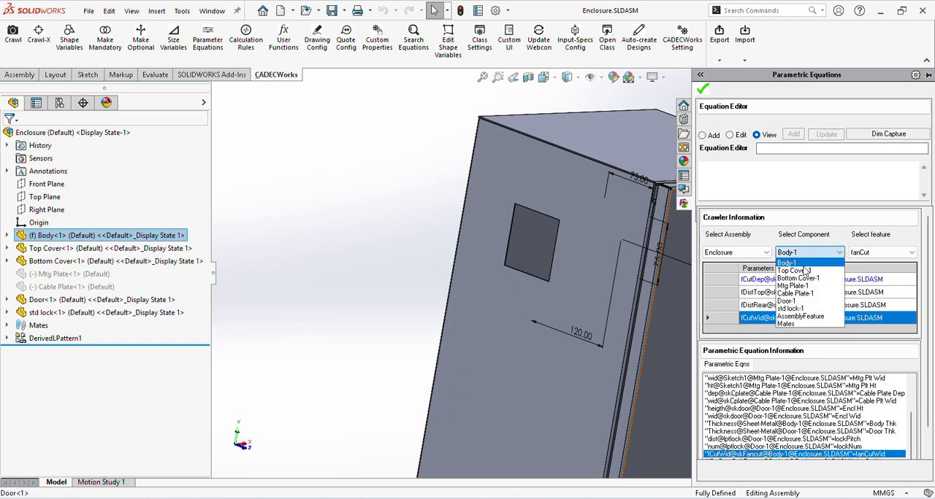
left_click(806, 306)
left_click(880, 253)
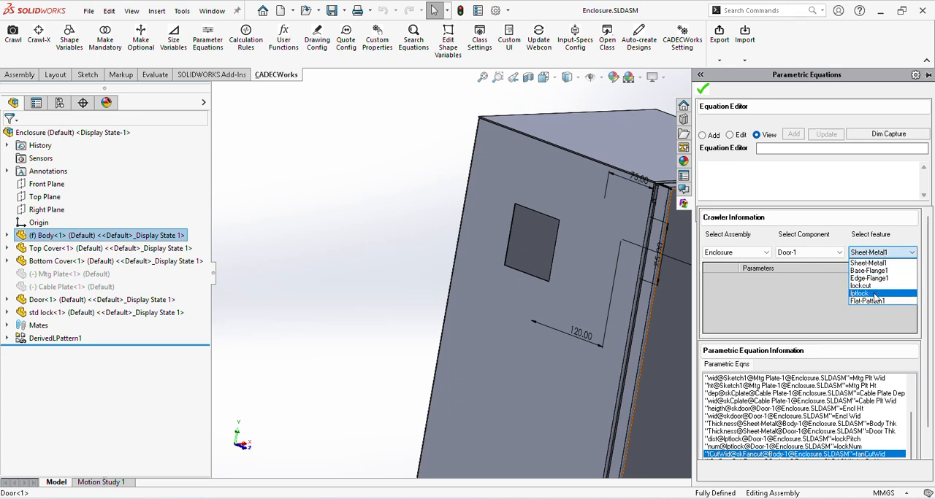
left_click(864, 286)
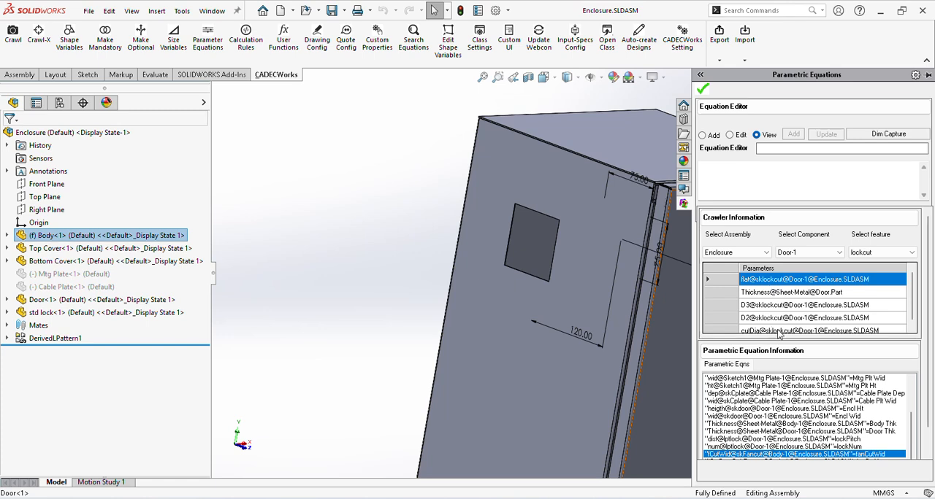
mouse_move(912, 298)
left_mouse_down()
mouse_move(912, 312)
mouse_move(912, 295)
left_mouse_up()
Step: Add an equation driving flat@sklockcut of Door-1 with the lockCutFlat variable
left_click(702, 135)
double_click(759, 285)
left_click(769, 149)
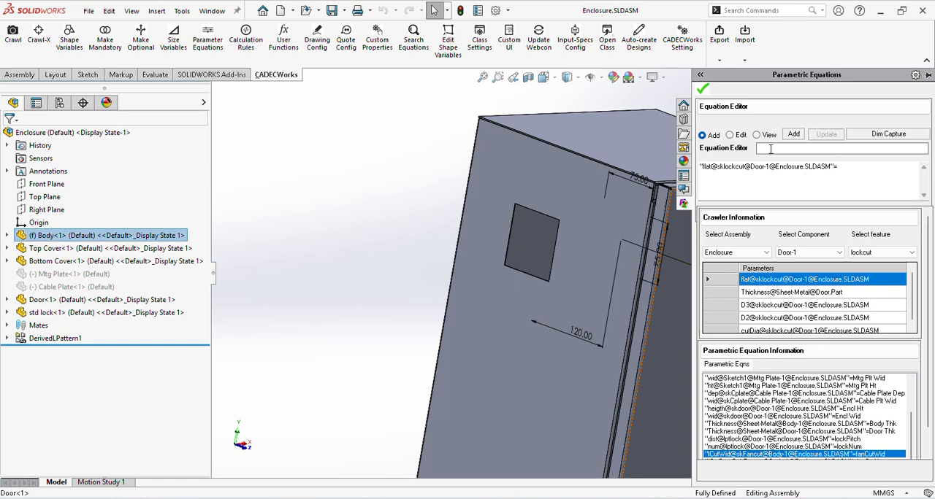
type("lockCutDia")
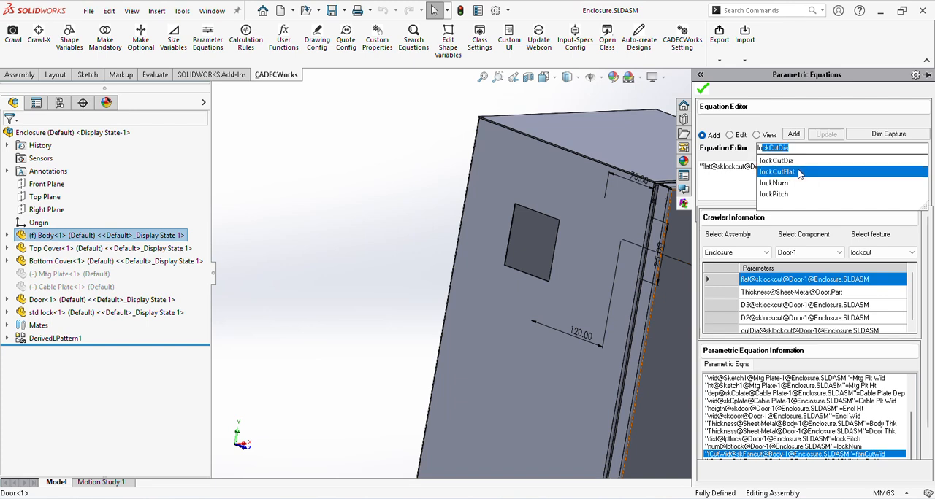
left_click(799, 172)
left_click(793, 135)
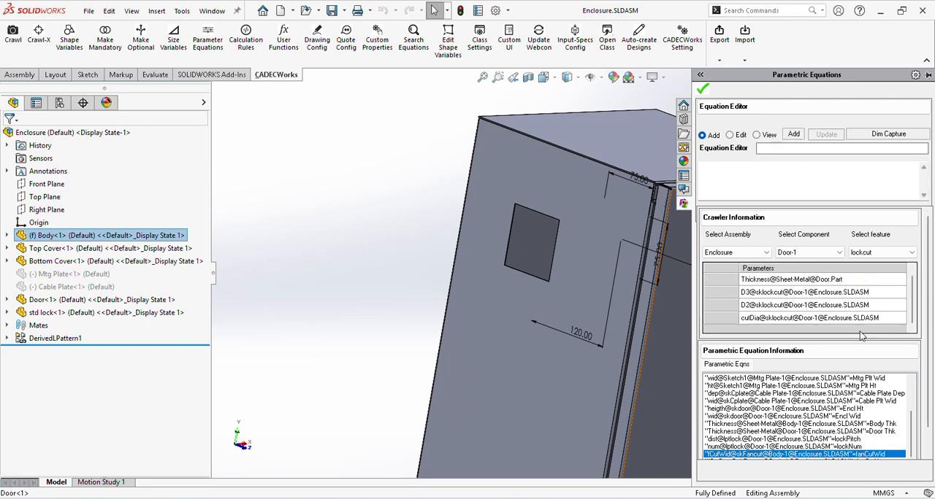
Step: Add an equation driving cutDia@sklockcut of Door-1 with the lockCutDia variable, and close the parametric equations
left_click(766, 322)
left_click(768, 148)
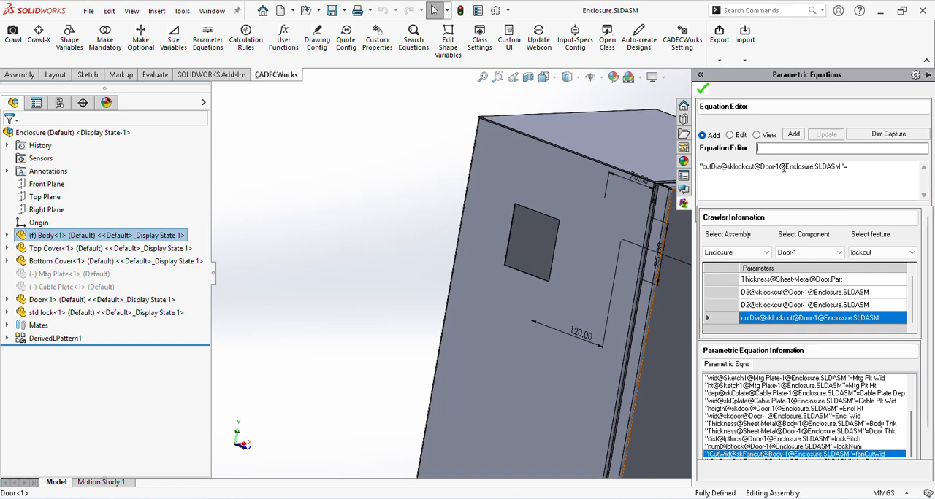
type("lockCutDia")
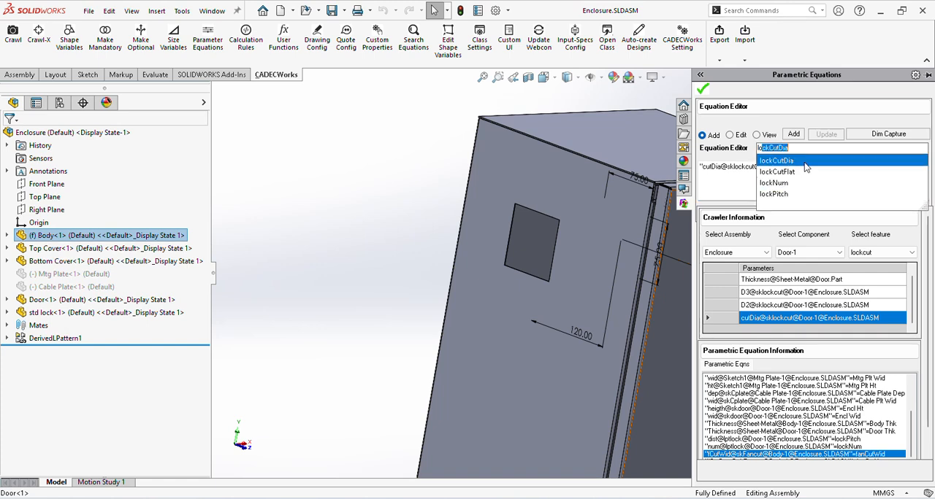
left_click(805, 161)
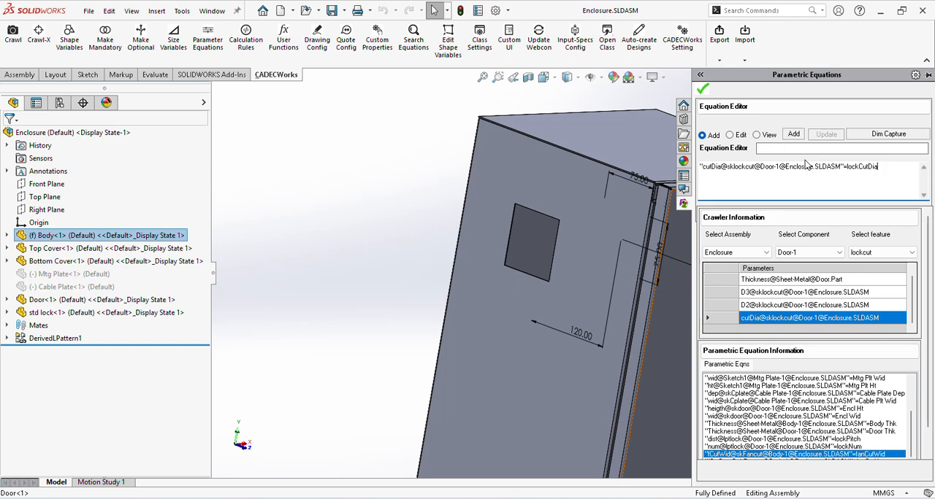
left_click(796, 136)
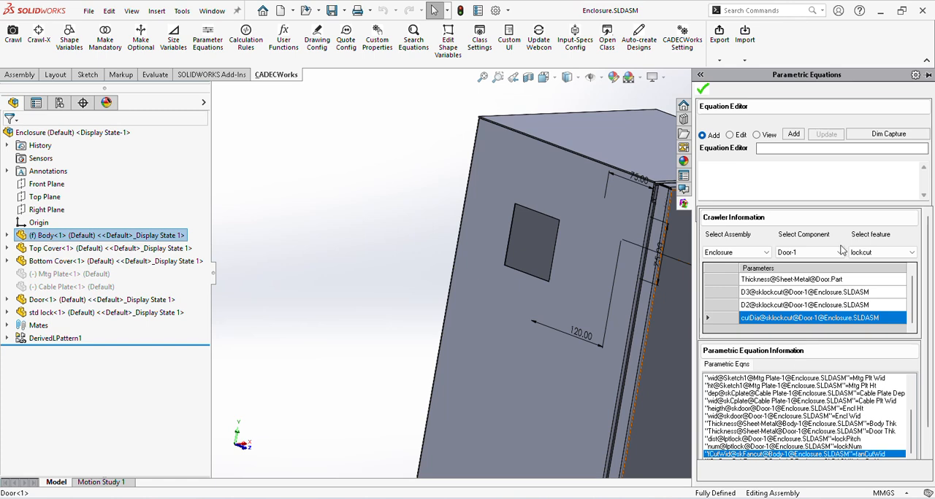
left_click(702, 90)
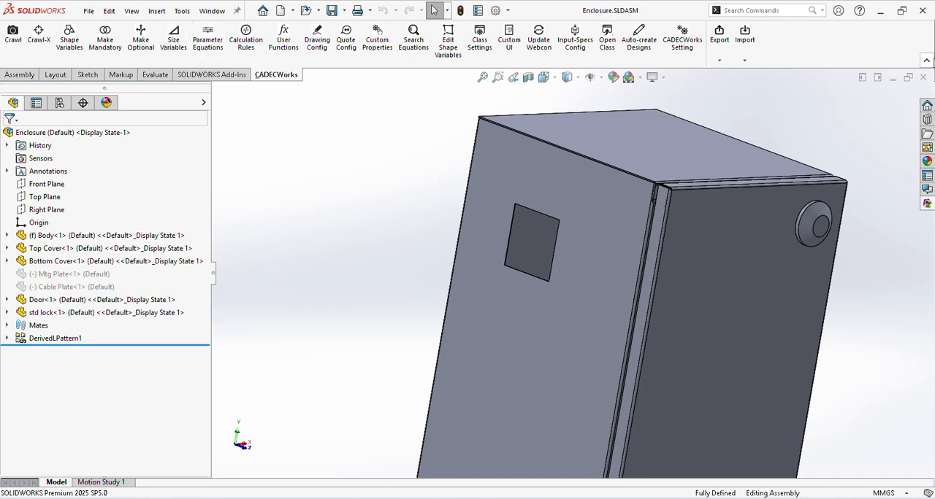
Step: Close the enclosure assembly and start an auto-created design of product class Enclosure with layout ID "proj encl 6"
left_click(922, 78)
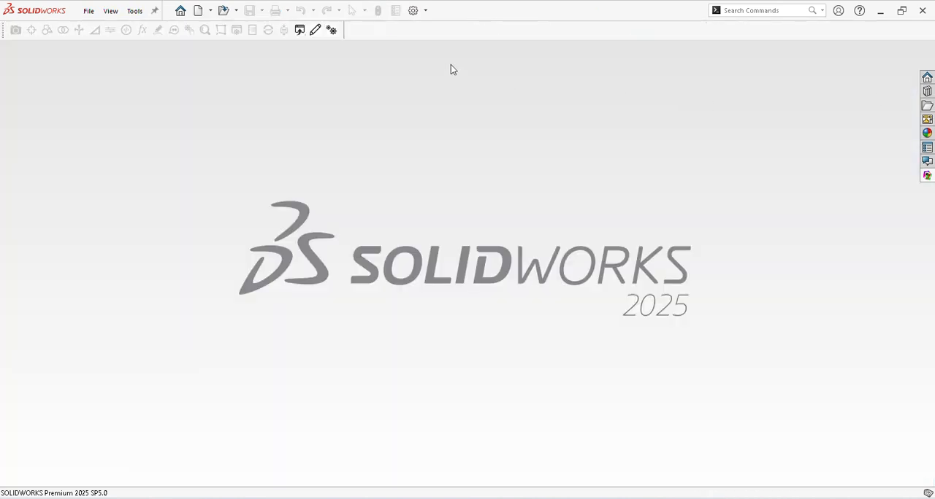
left_click(316, 30)
left_click(829, 84)
left_click(819, 94)
left_click(820, 102)
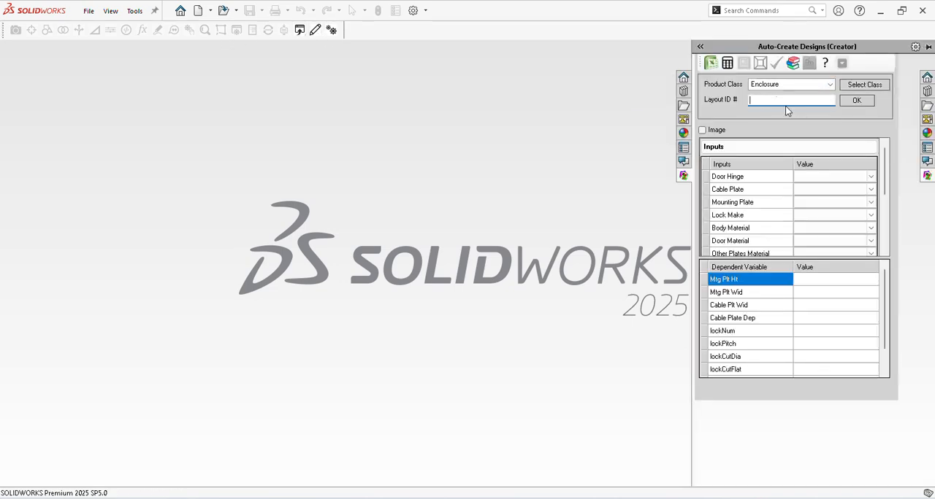
type("proj encl 6")
key("Return")
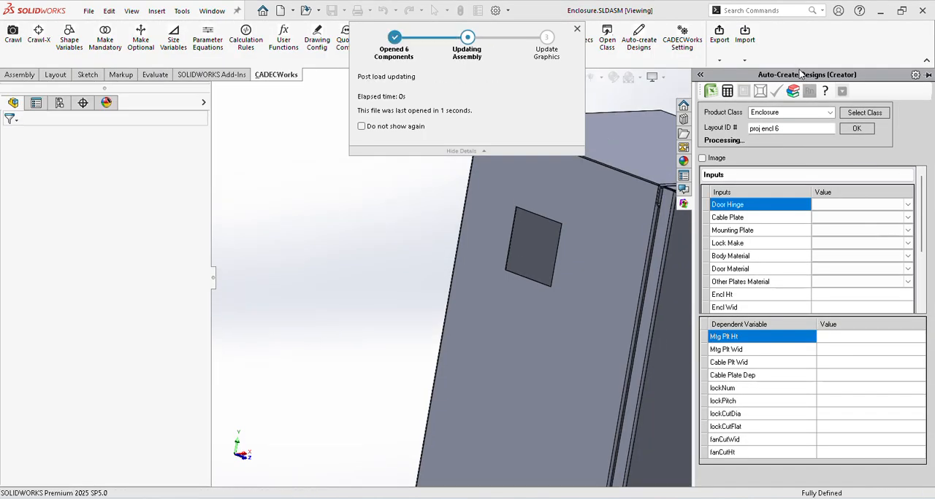
double_click(306, 129)
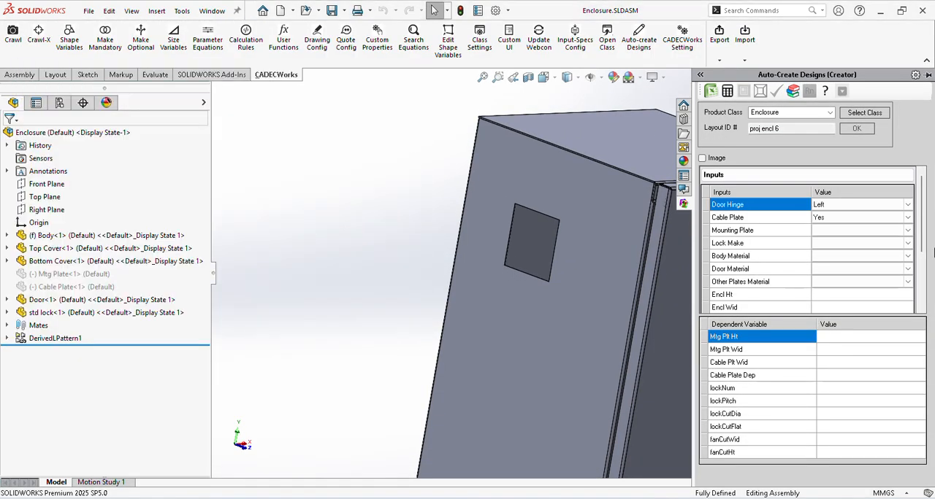
Step: Set the fanSize input to 4 and review the other design inputs
left_click_drag(923, 241, 926, 295)
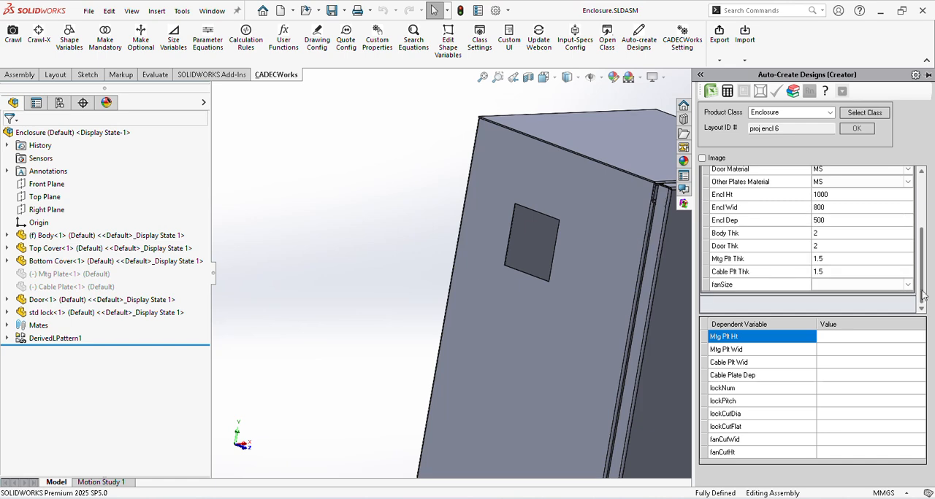
left_click(907, 287)
left_click(866, 305)
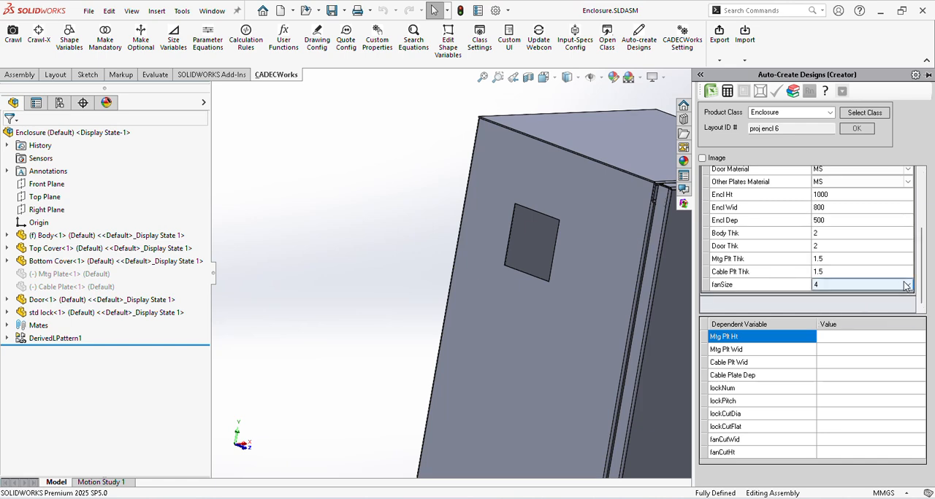
scroll(929, 217, "up", 3)
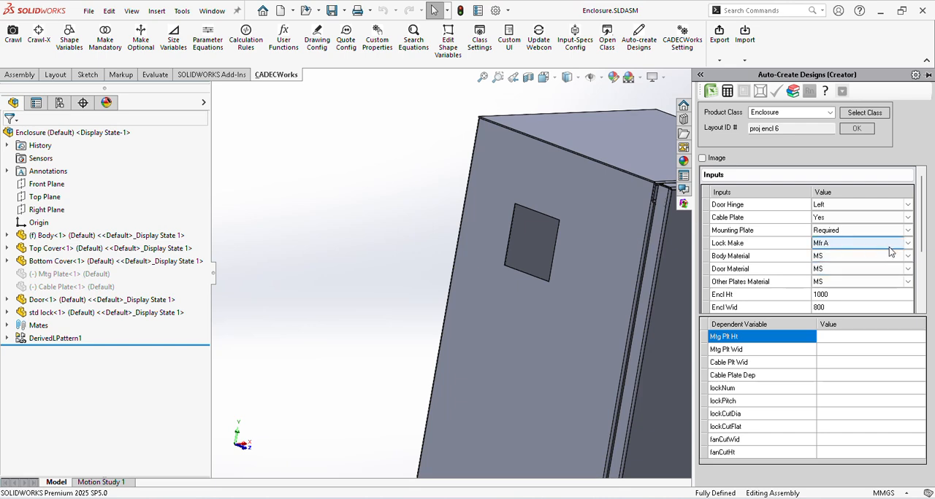
scroll(912, 298, "down", 3)
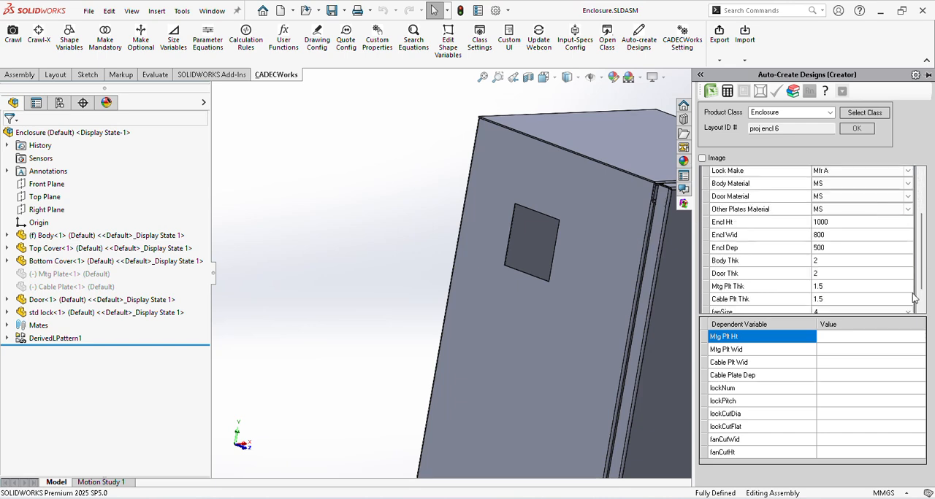
scroll(823, 299, "down", 1)
left_click(816, 287)
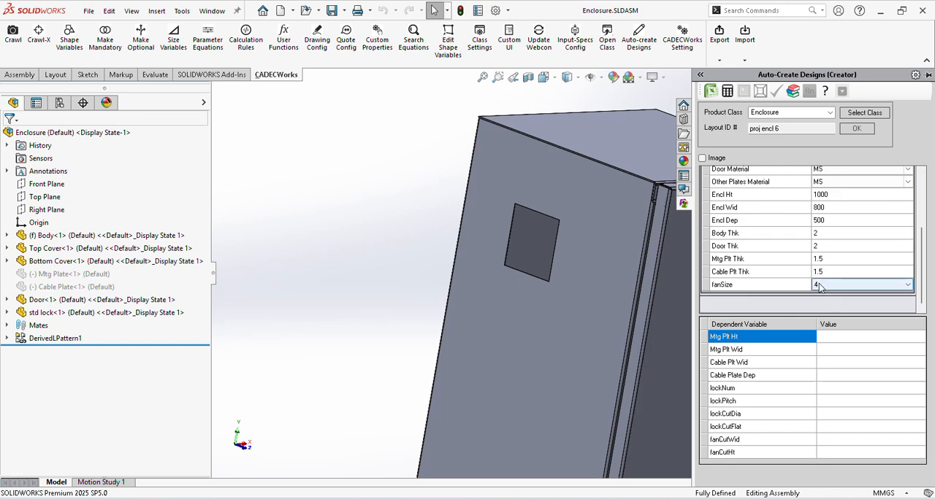
left_click_drag(924, 296, 931, 244)
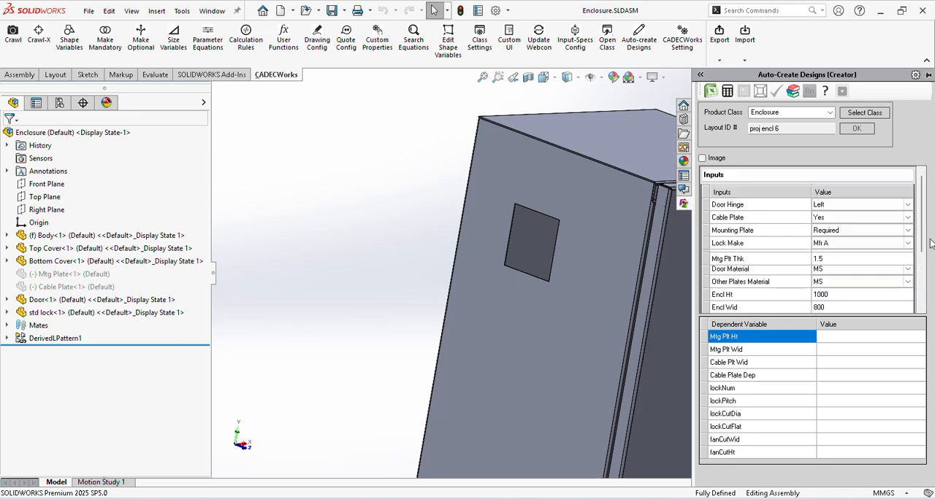
Step: Set both the body material and the door material to SS
left_click(833, 257)
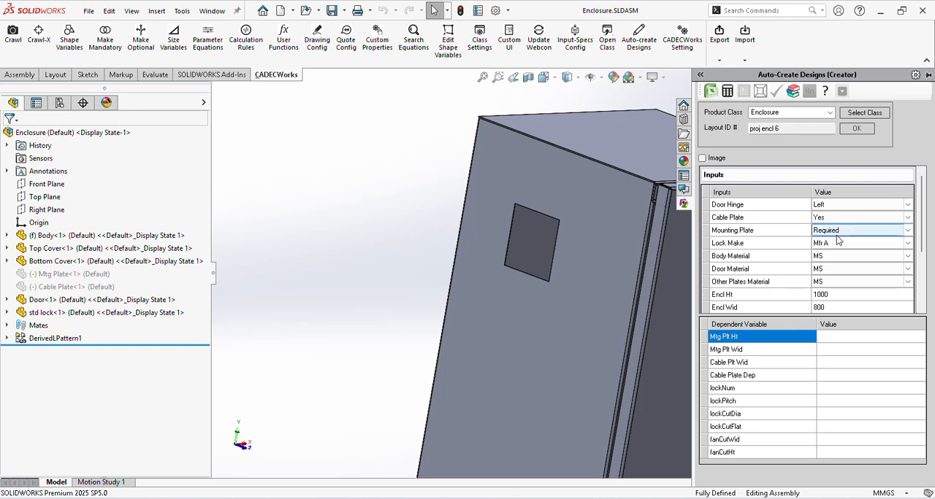
left_click(838, 262)
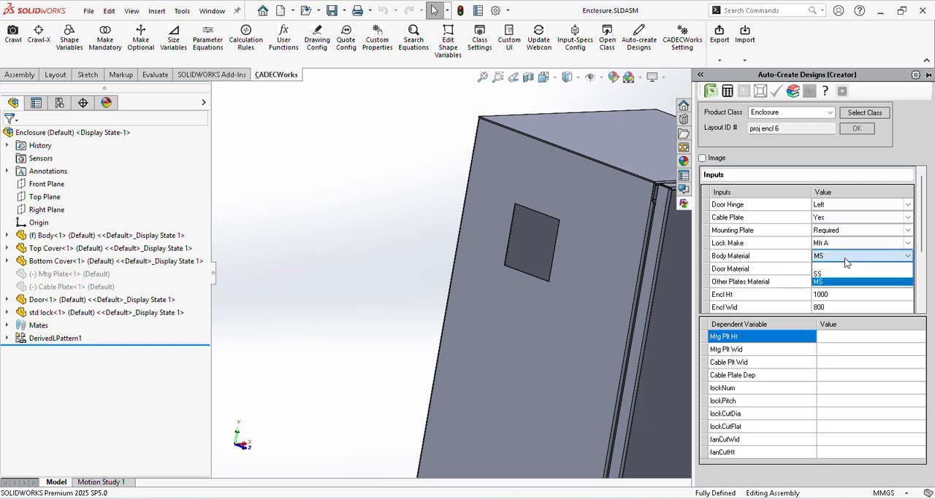
left_click(840, 282)
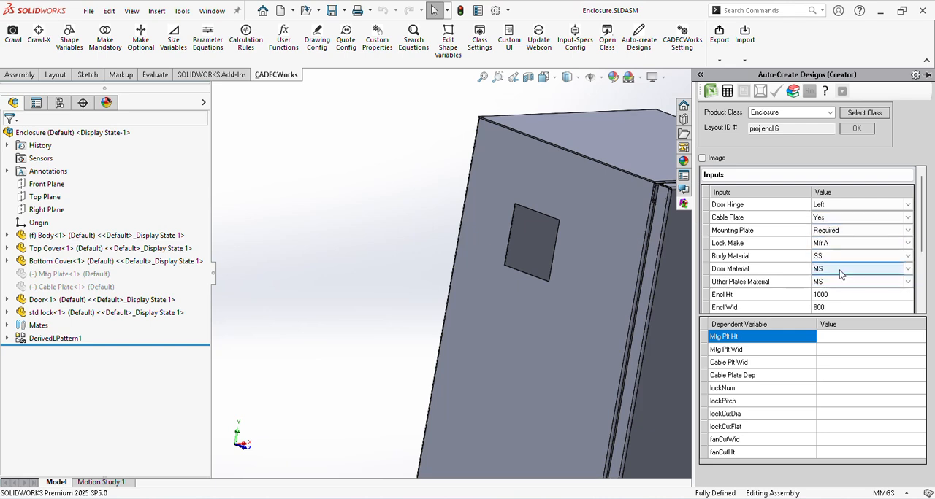
left_click(839, 274)
left_click(839, 289)
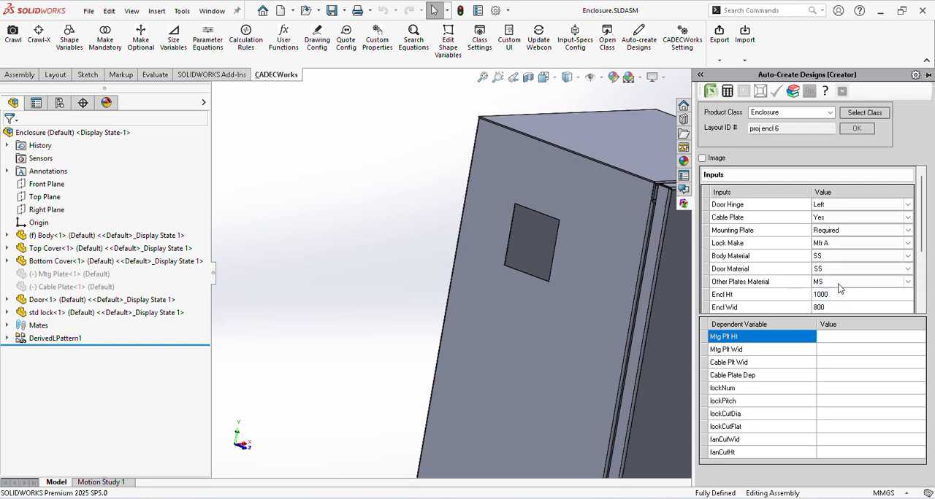
Step: Review the remaining inputs, calculate the dependent variables, and check fanCutWid and fanCutHt
left_click_drag(922, 248, 926, 290)
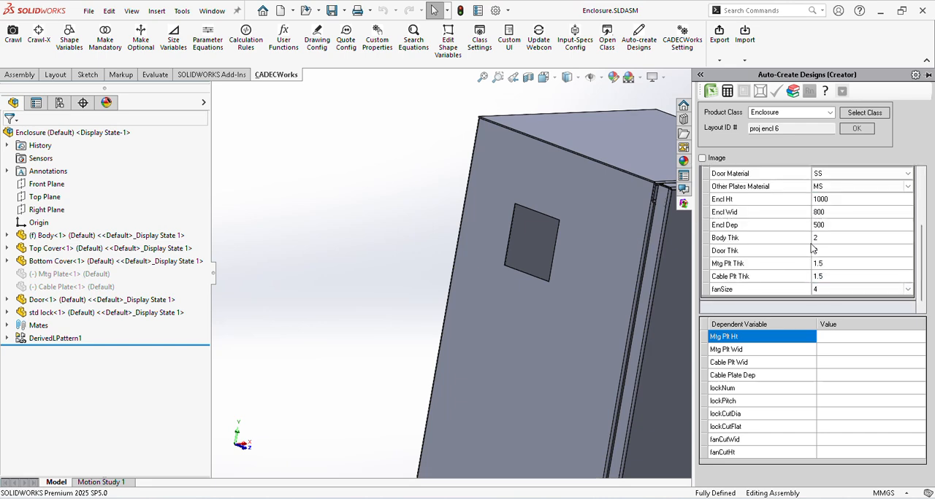
left_click(836, 242)
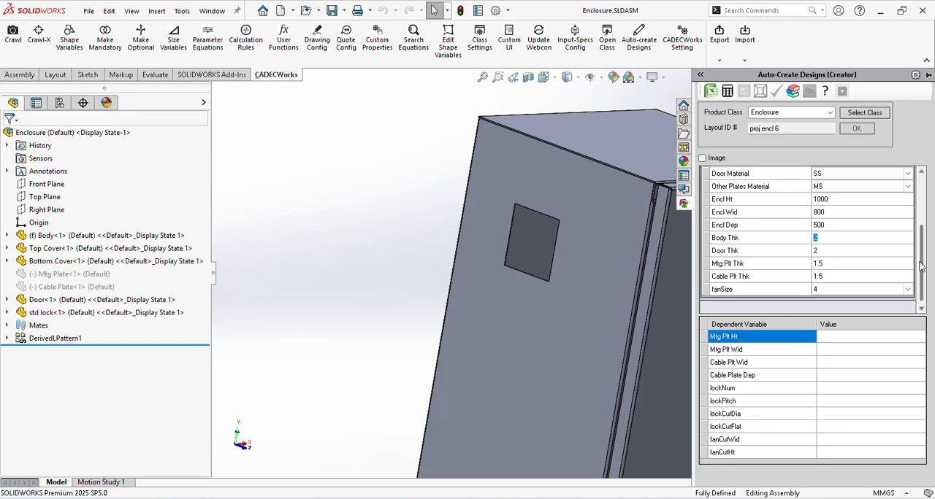
left_click_drag(920, 264, 924, 213)
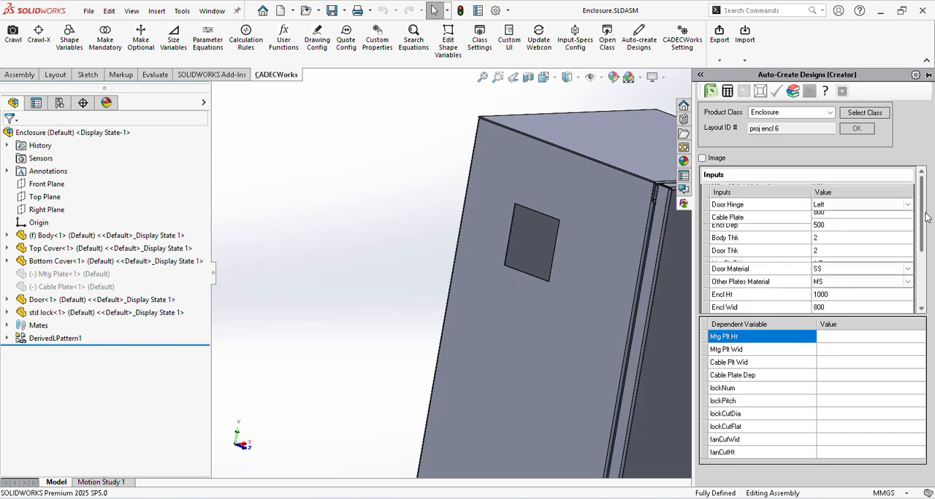
left_click(728, 92)
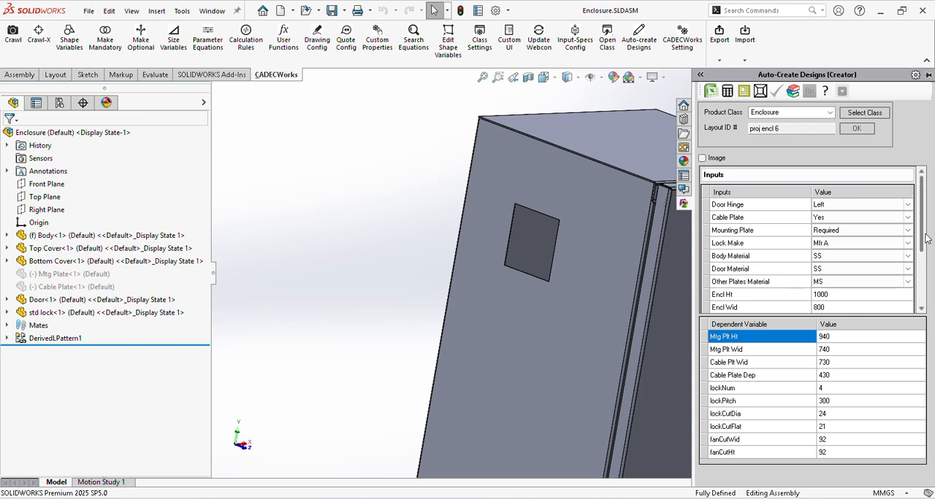
left_click_drag(921, 246, 922, 364)
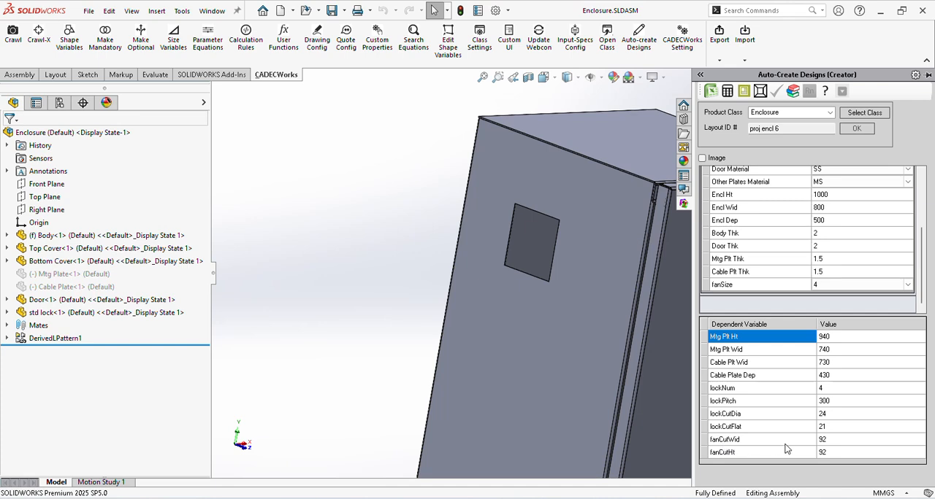
left_click(829, 442)
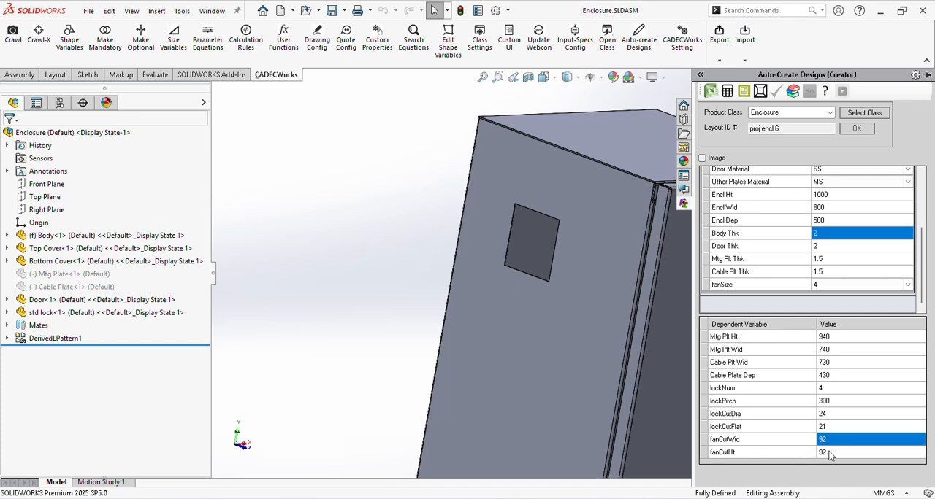
left_click(831, 455)
Step: Change the fanSize input to 6 and recalculate the dependent variables
left_click(825, 288)
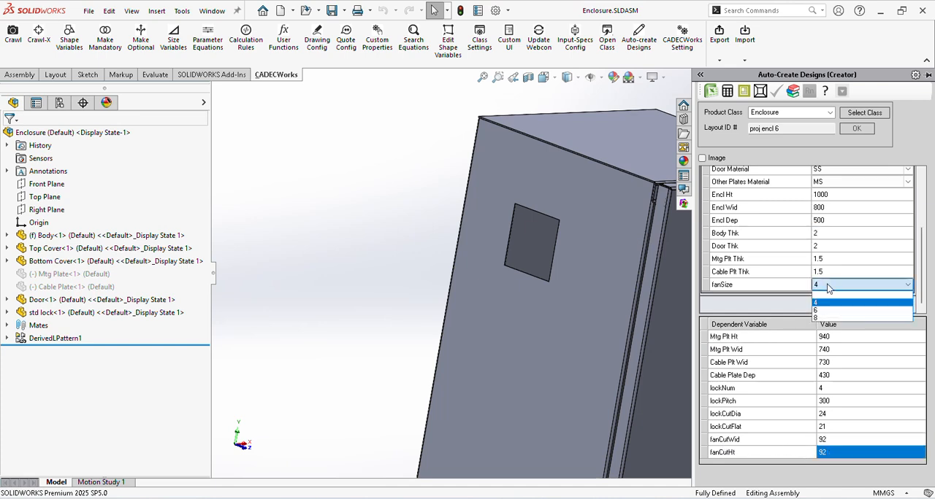
left_click(827, 310)
left_click(730, 92)
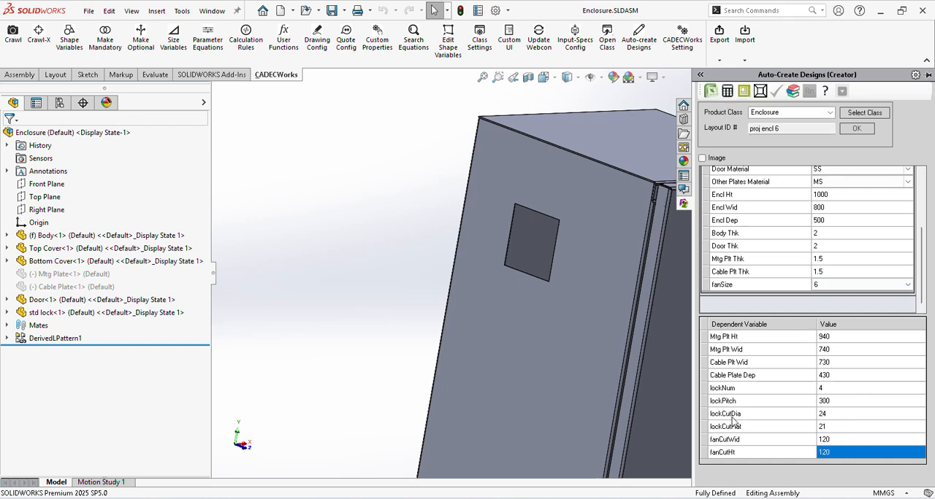
Step: Change the lock make to Mfr B, recalculate the dependent variables, and check lockCutDia and lockCutFlat
left_click(836, 416)
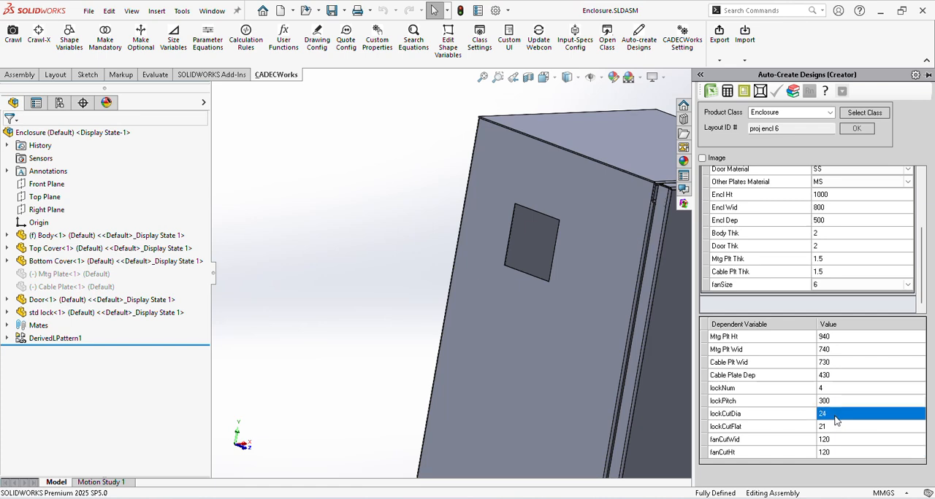
left_click(829, 426)
scroll(924, 290, "up", 3)
left_click(835, 241)
left_click(834, 241)
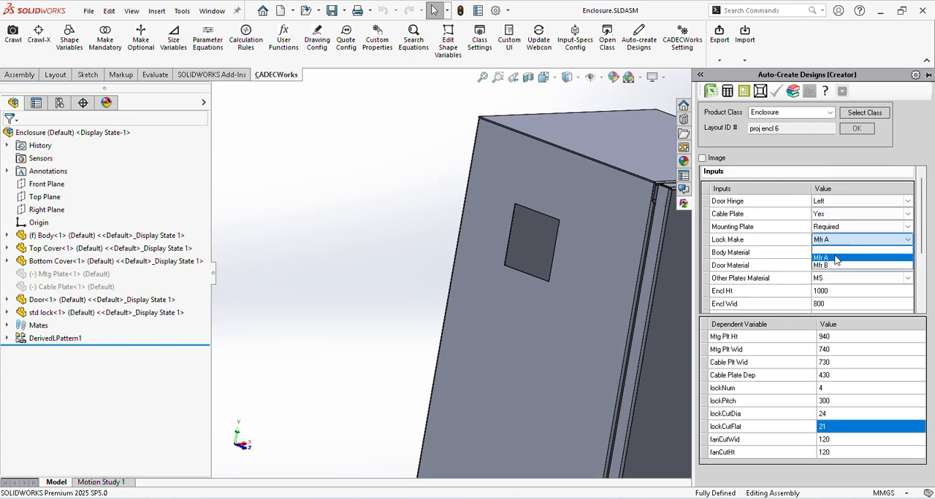
left_click(838, 265)
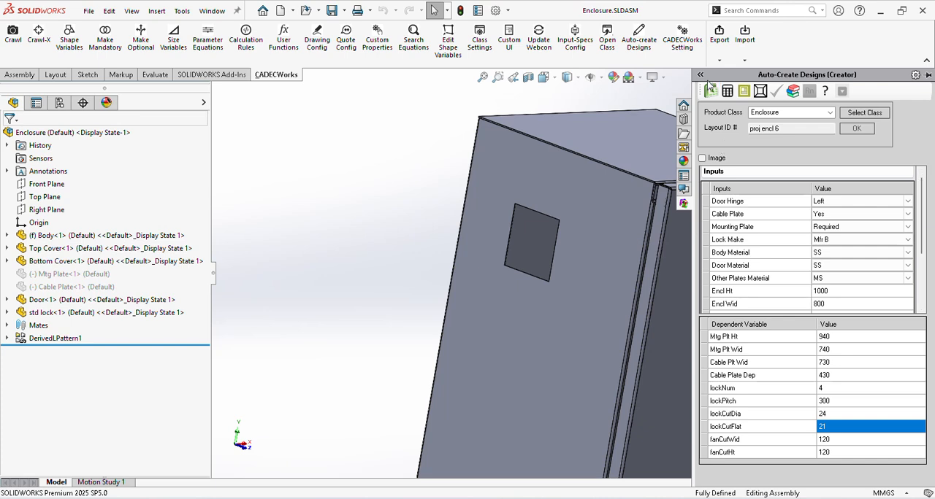
left_click(833, 416)
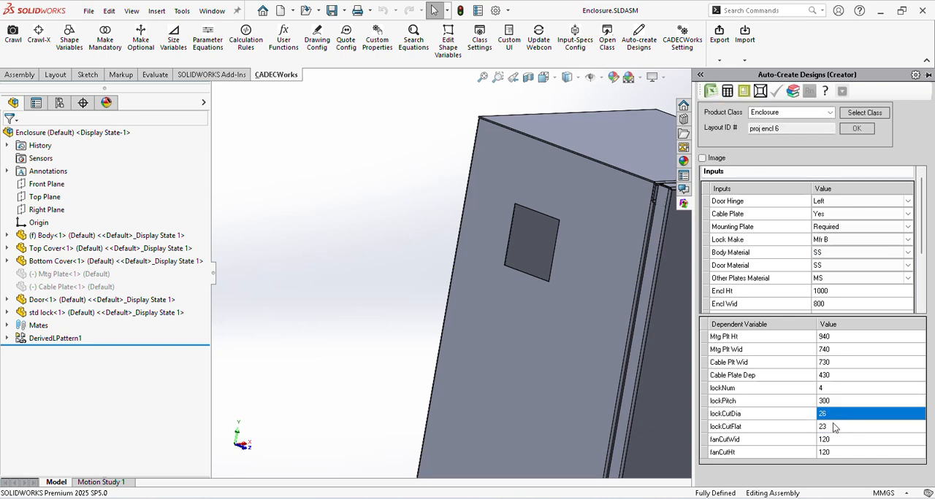
left_click(836, 428)
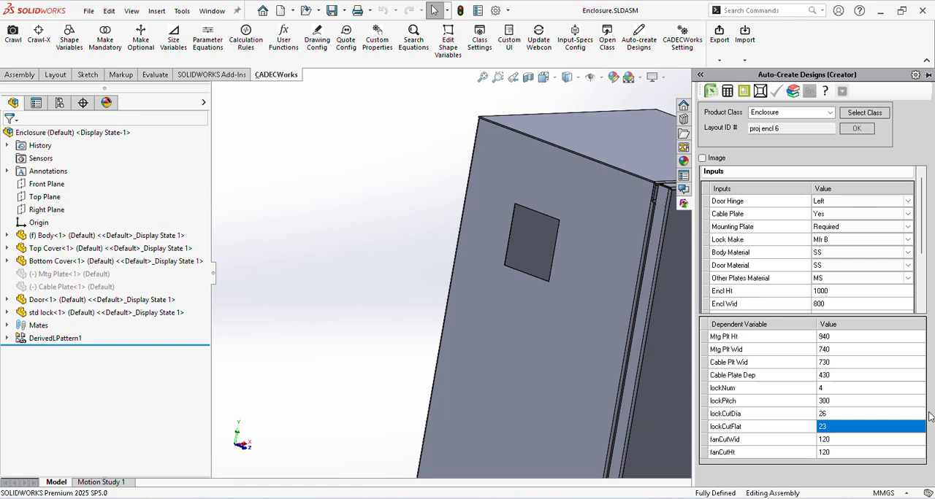
Step: Modify the enclosure model with the calculated design values and inspect the locks on its door
left_click(758, 94)
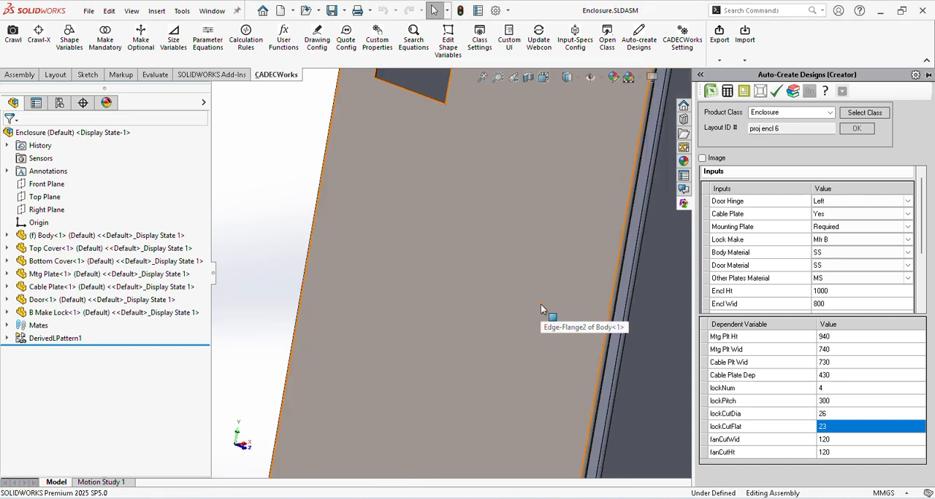
scroll(541, 303, "up", 8)
middle_click_drag(624, 294, 579, 248)
scroll(638, 259, "down", 4)
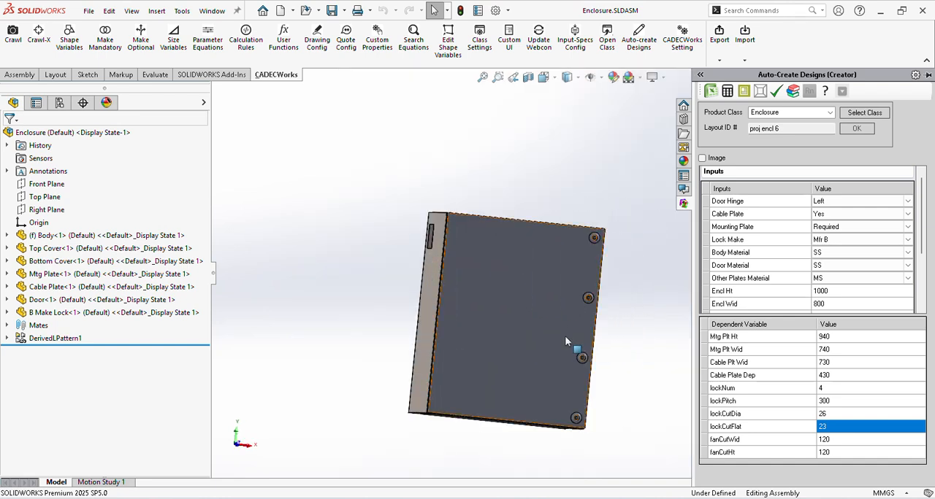
scroll(569, 342, "down", 5)
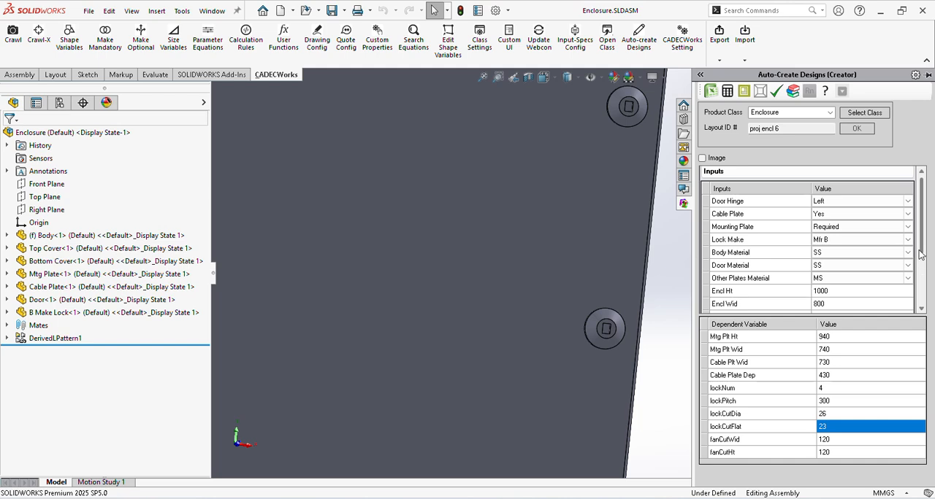
Step: Select the B Make Lock component and inspect its fit and spacing on the enclosure door
left_click(51, 312)
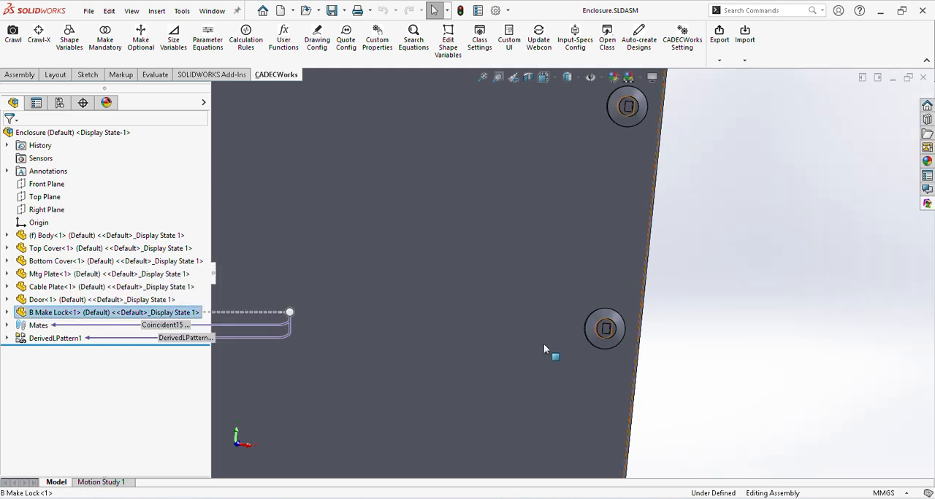
scroll(596, 332, "down", 5)
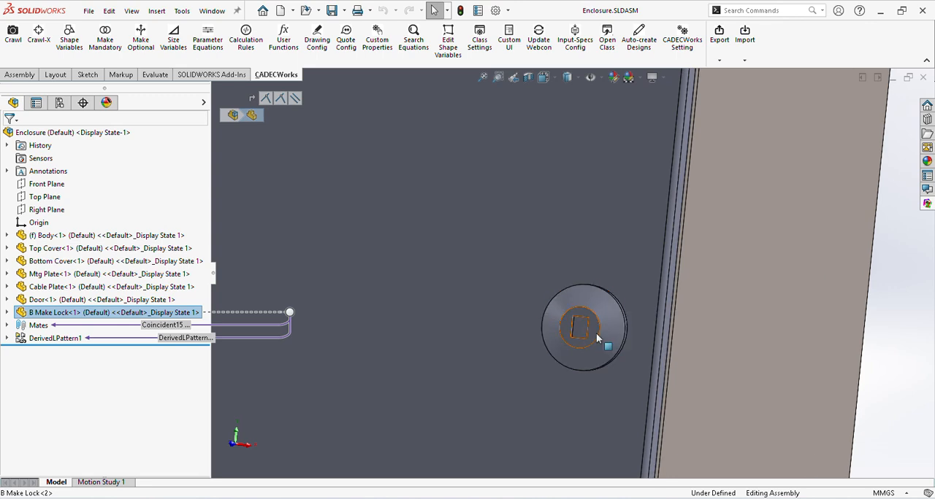
scroll(648, 327, "up", 5)
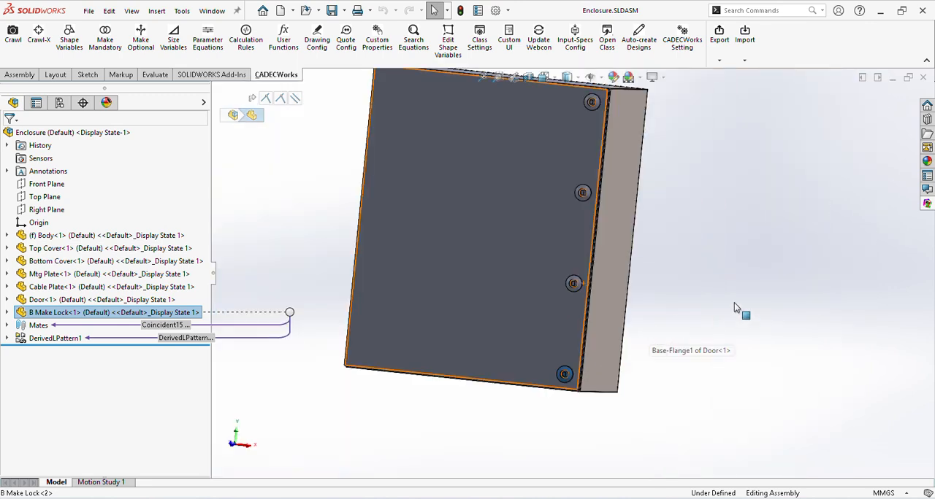
middle_click_drag(586, 282, 605, 329)
left_click(681, 355)
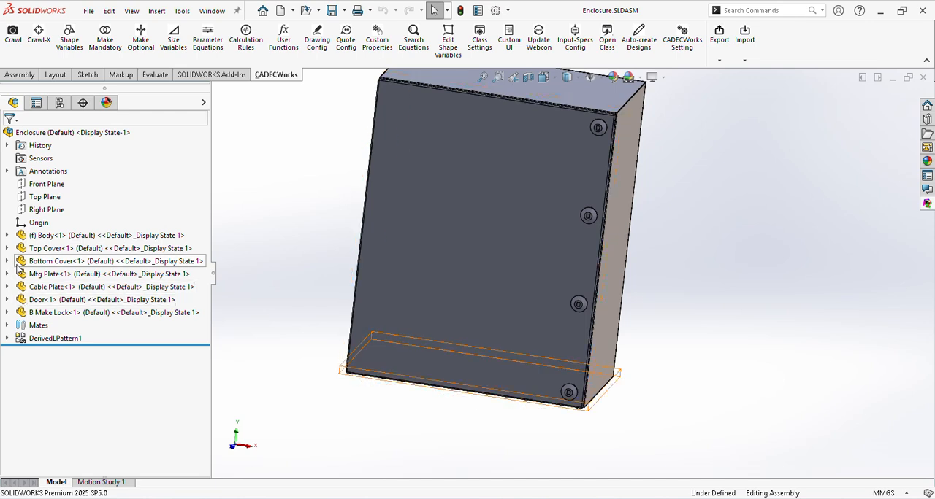
Step: Check the material assigned to the Body part, and review the Door part's material and features
left_click(7, 235)
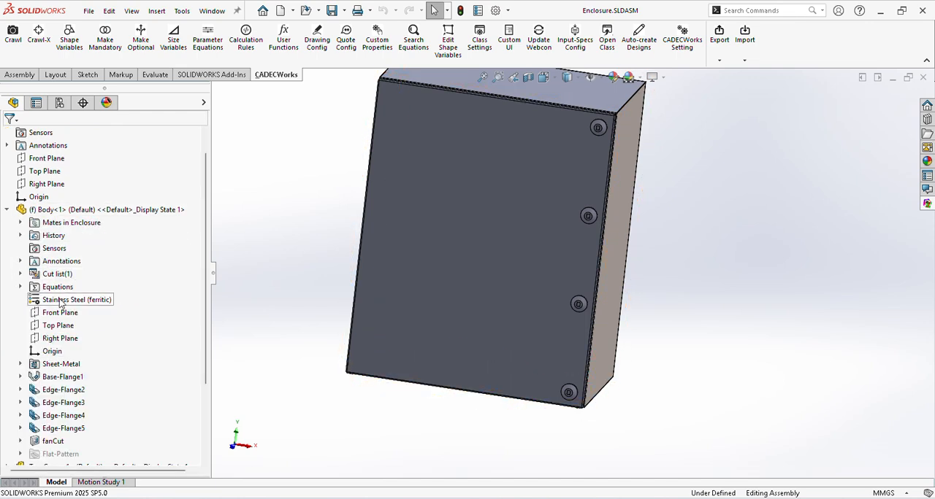
left_click(73, 300)
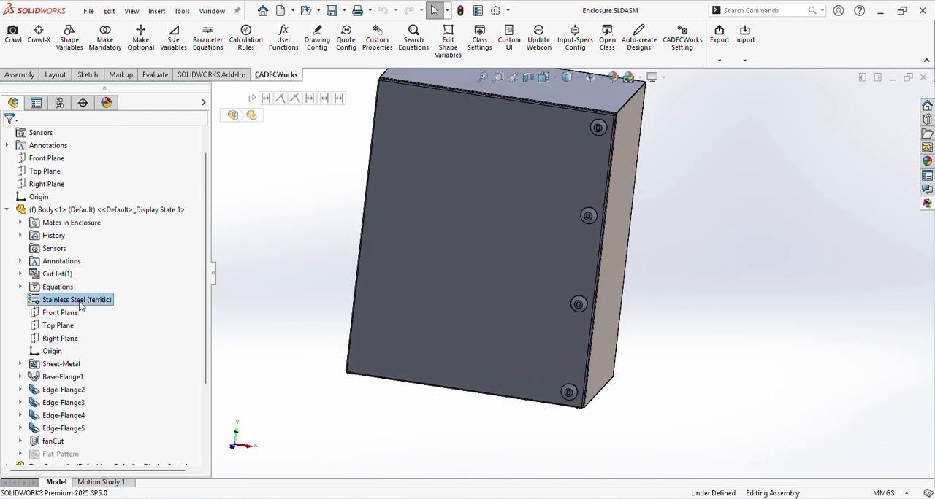
left_click(7, 209)
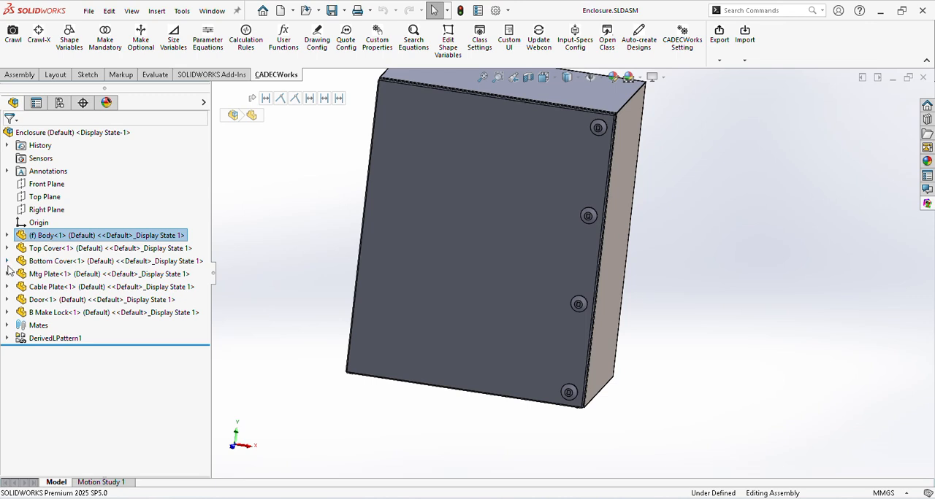
left_click(7, 300)
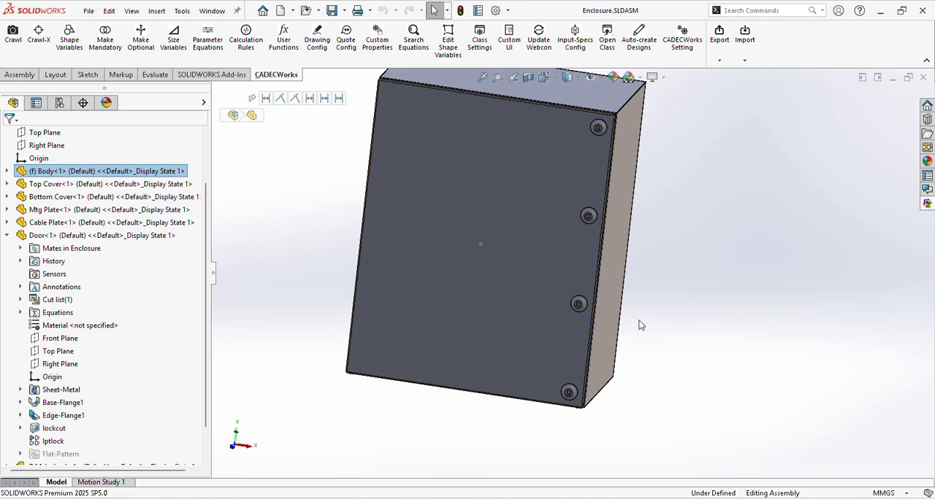
left_click(7, 235)
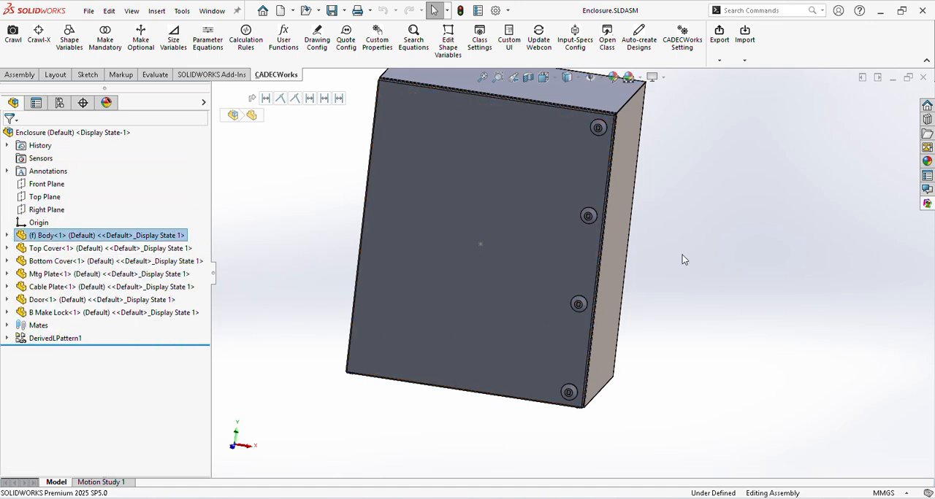
Step: Reopen the design creator and bring up the updated drawings of the modified enclosure design
middle_click_drag(743, 264, 730, 234)
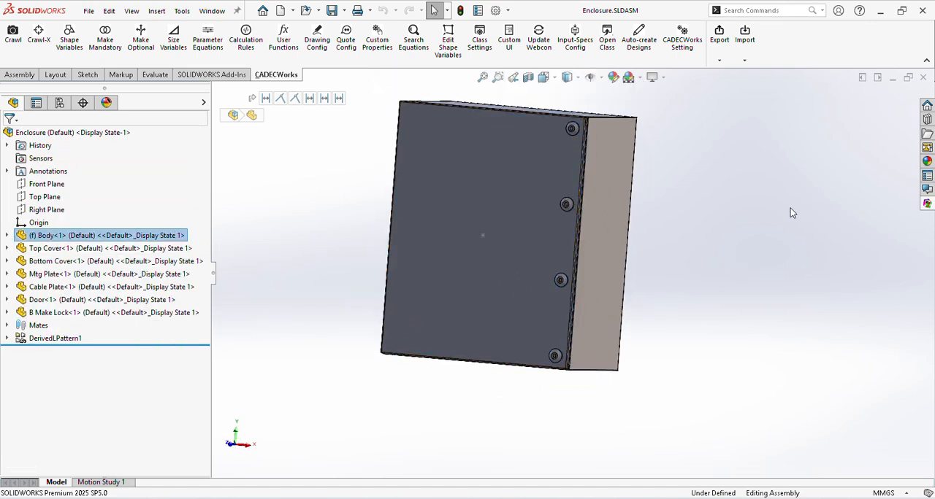
middle_click_drag(628, 284, 695, 317)
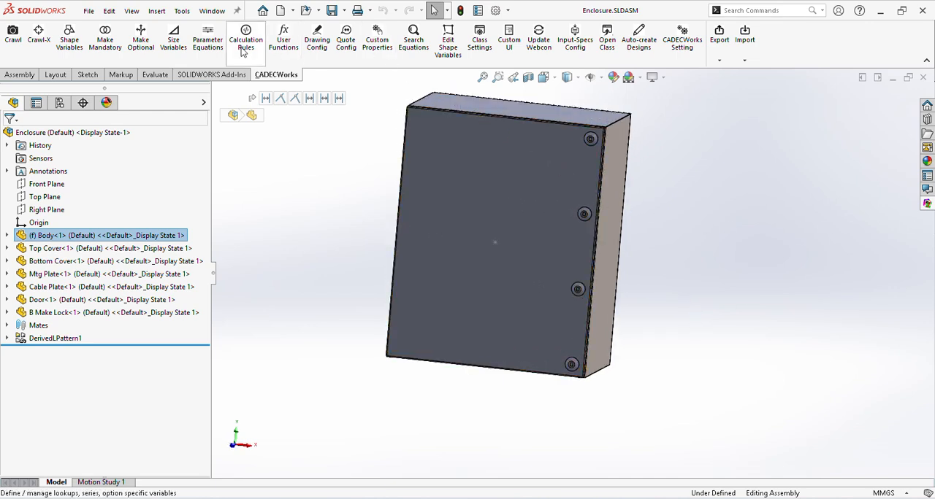
left_click(927, 204)
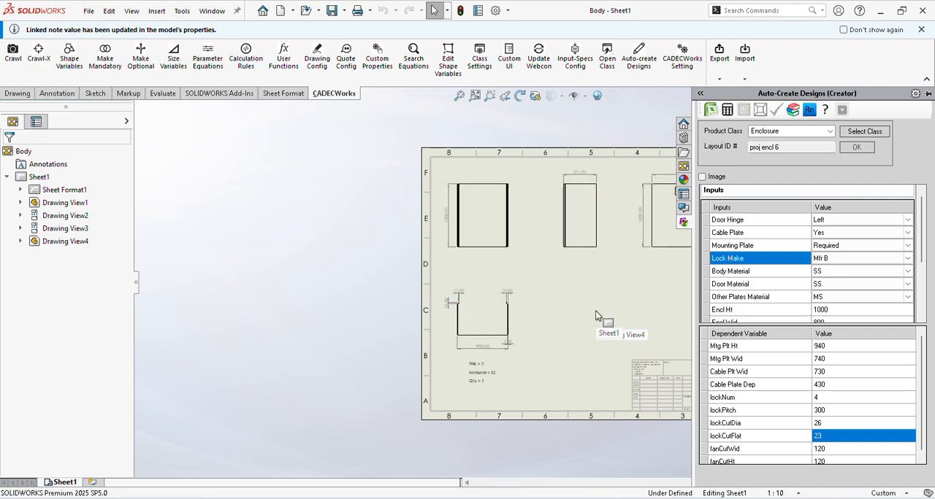
Step: Examine the Body drawing's views, dimensions, material note and title block
scroll(590, 295, "up", 5)
scroll(634, 258, "down", 4)
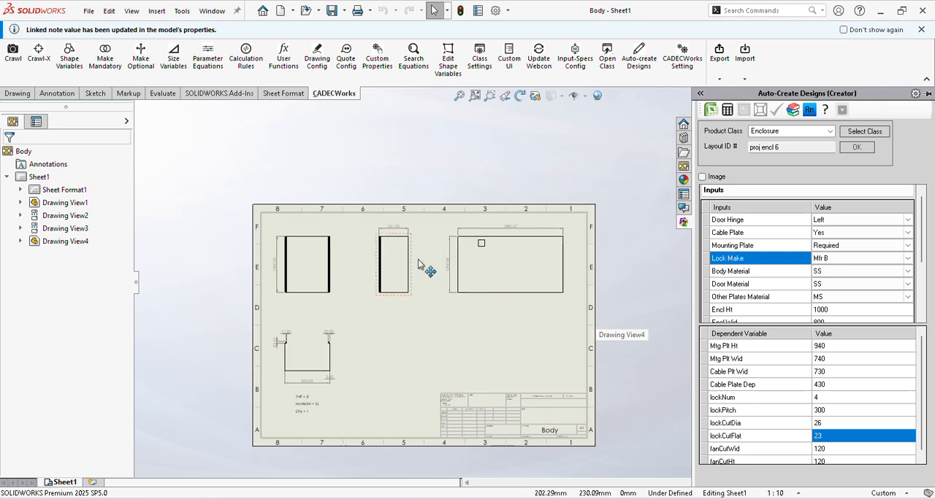
scroll(427, 272, "down", 1)
scroll(468, 293, "up", 2)
scroll(586, 384, "down", 5)
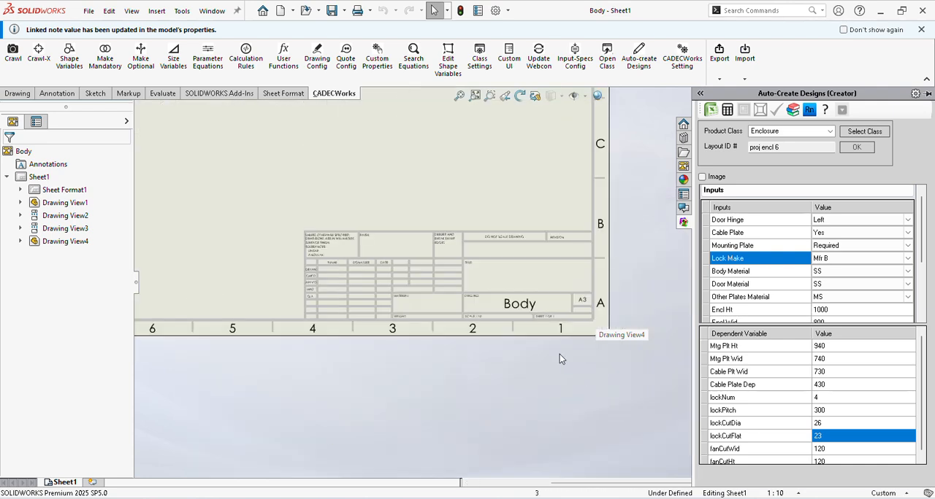
scroll(511, 314, "down", 2)
scroll(503, 309, "up", 6)
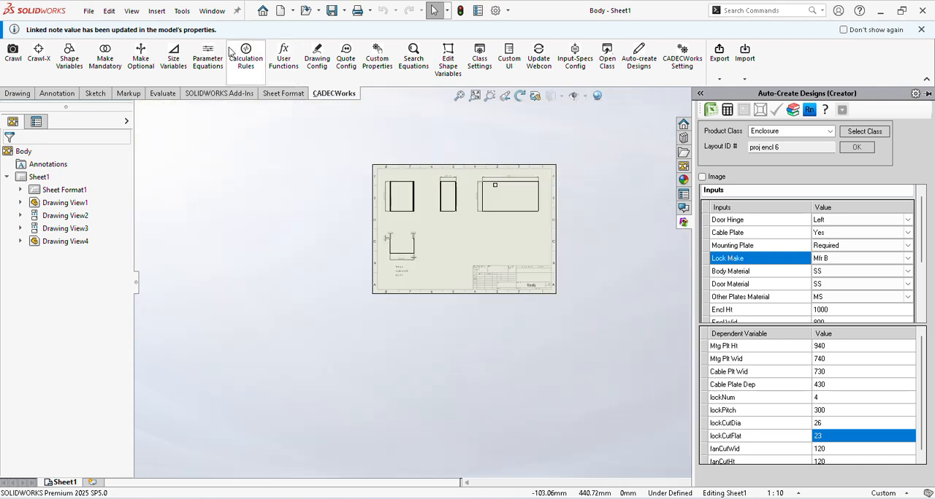
Step: Switch to the Enclosure drawing and move the 300 mm lock pitch dimension clear of the 50 mm dimension
left_click(212, 11)
left_click(233, 147)
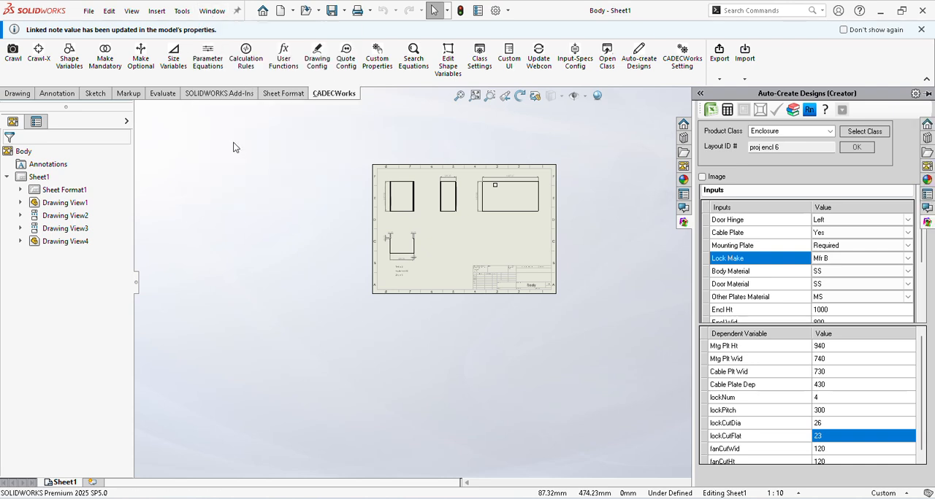
scroll(517, 288, "down", 3)
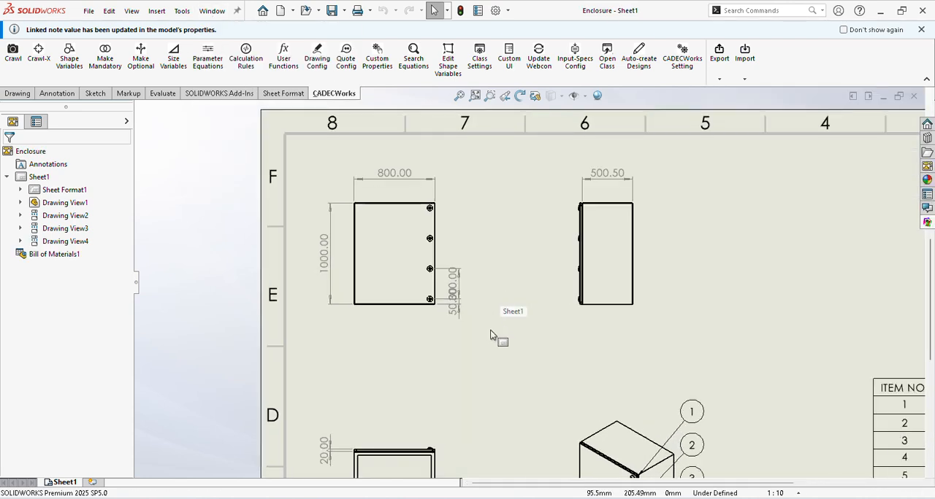
scroll(511, 312, "up", 3)
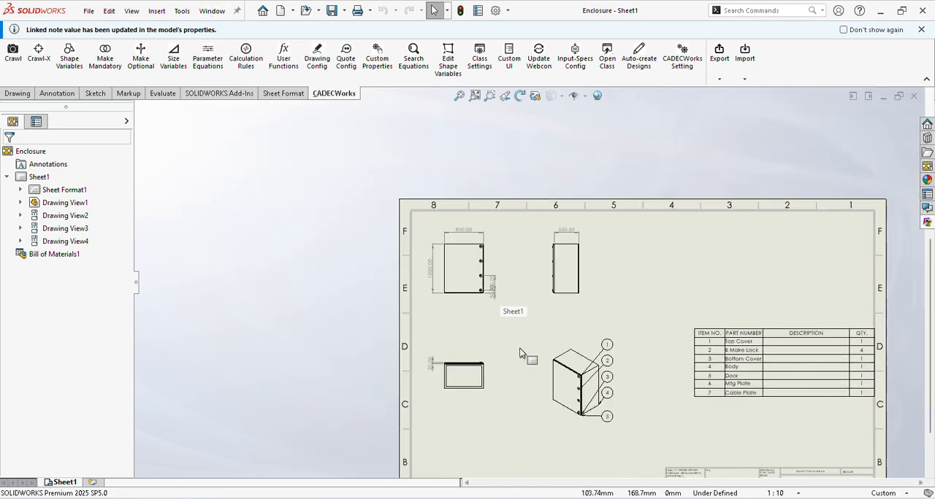
left_click(493, 284)
left_click(507, 340)
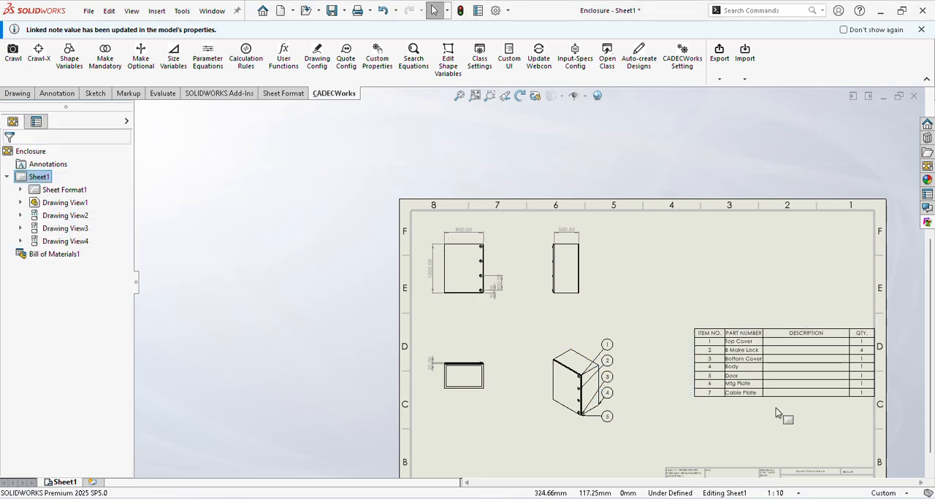
Step: Review the bill of materials and the title block on the Enclosure drawing
scroll(776, 413, "up", 4)
scroll(738, 416, "down", 3)
scroll(523, 349, "down", 4)
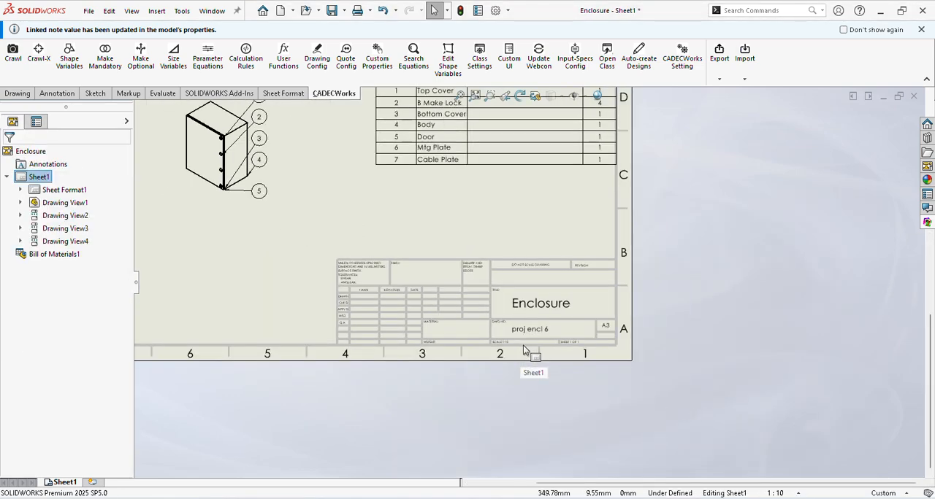
scroll(523, 349, "up", 3)
scroll(453, 212, "down", 2)
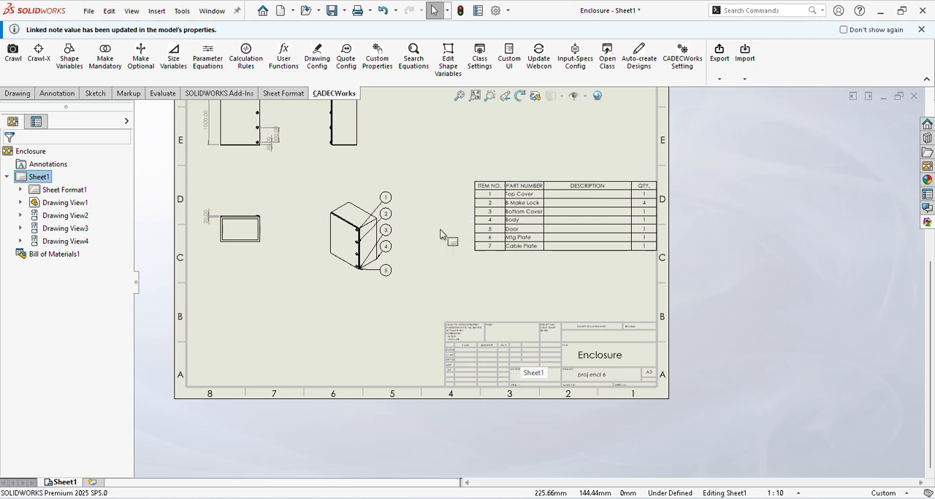